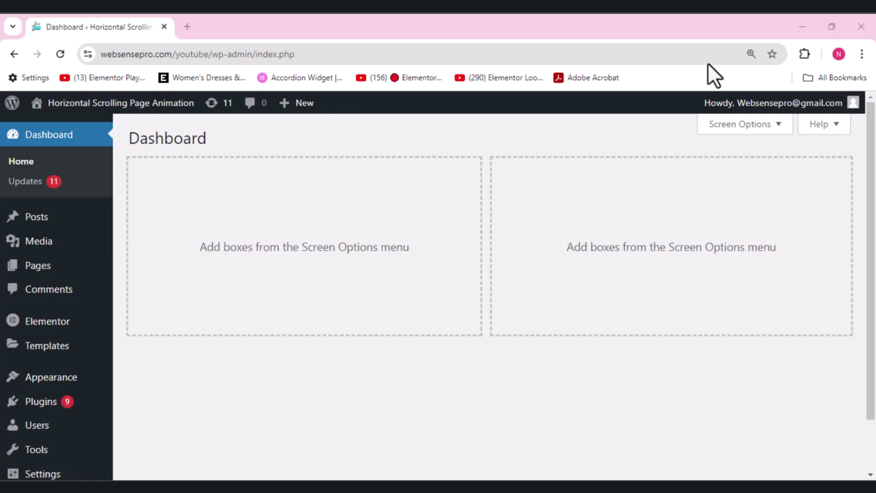
Create a new page and add a Flexbox container with the single-column, downward structure to its Elementor canvas
mouse_move(44, 269)
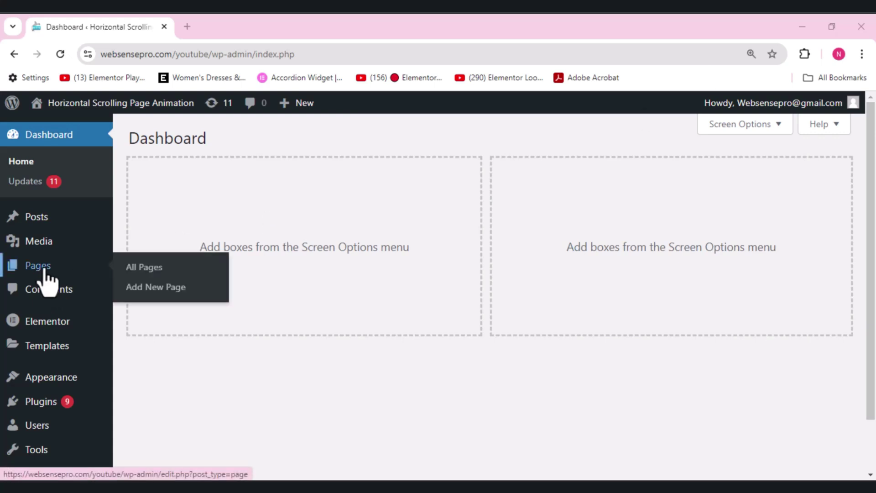
left_click(164, 287)
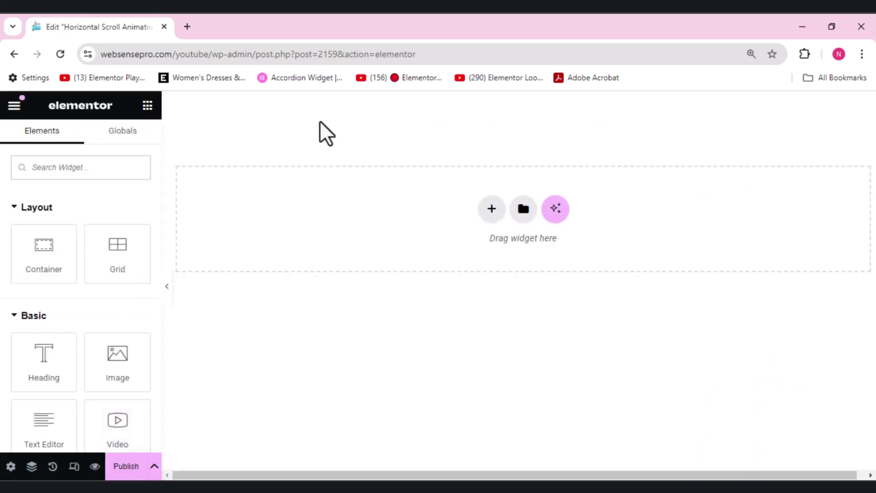
left_click(487, 210)
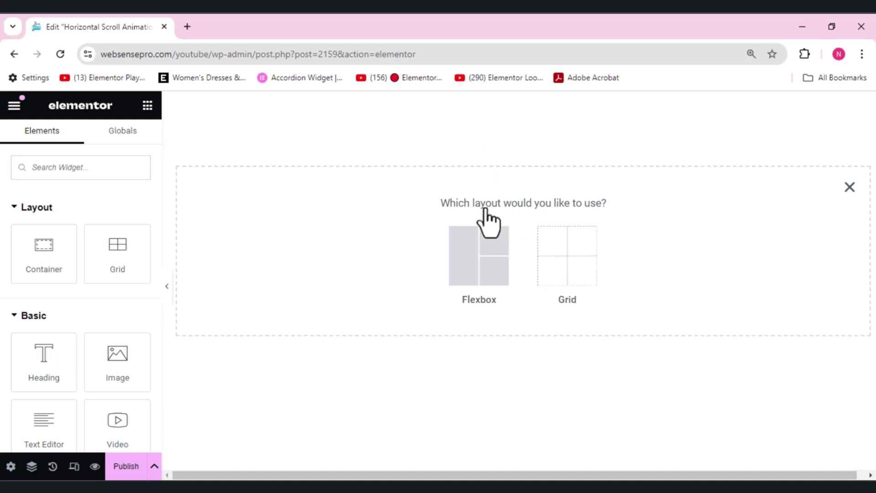
left_click(471, 274)
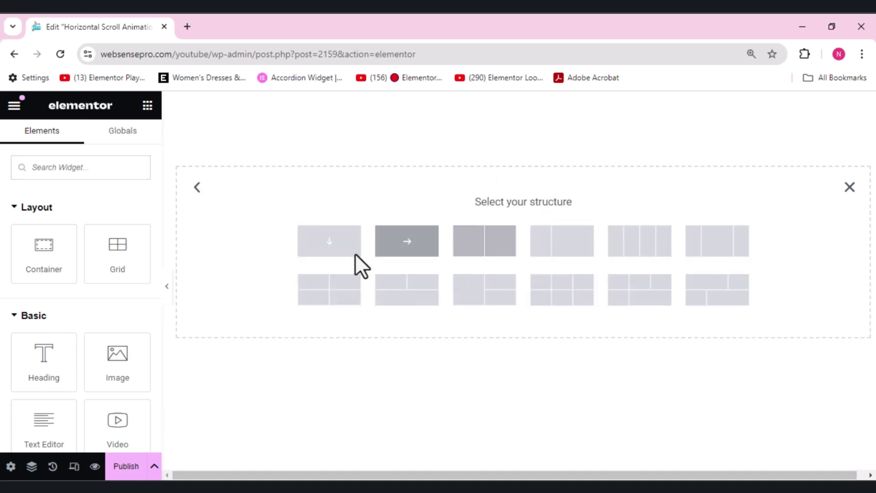
left_click(314, 256)
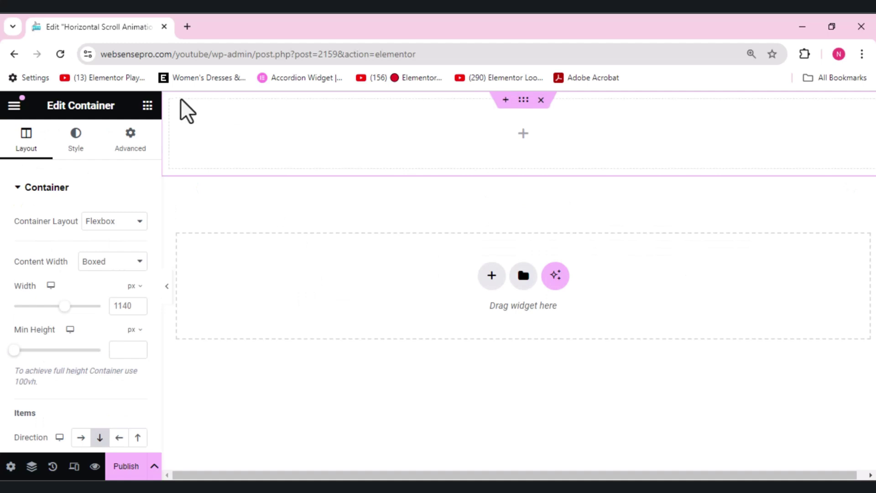
Give the container a Classic background in solid black (#000000)
left_click(81, 154)
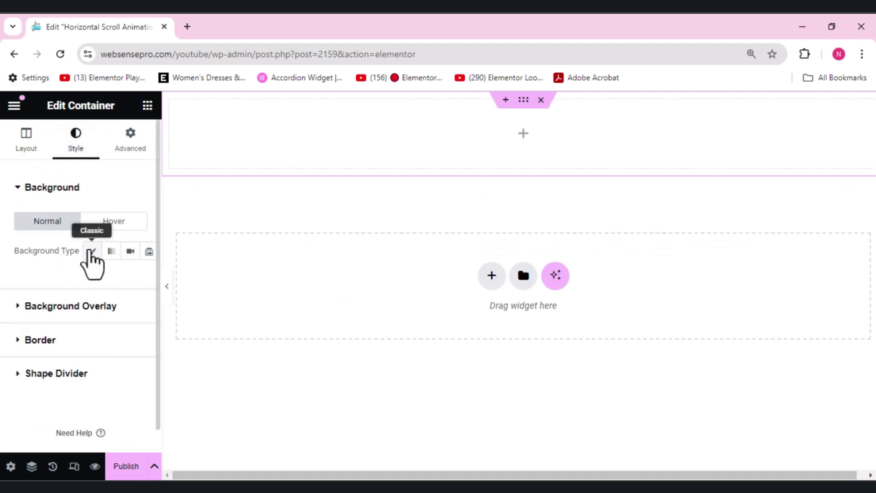
left_click(92, 251)
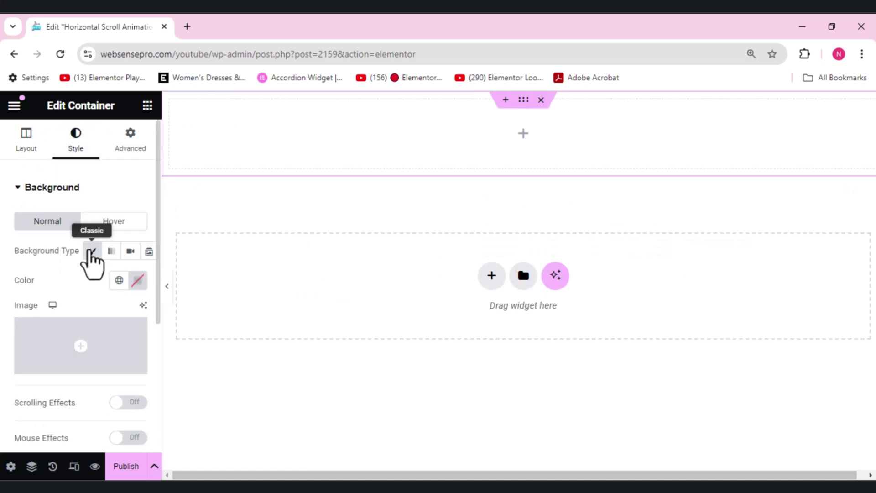
left_click(138, 281)
left_click_drag(187, 278, 167, 325)
left_click(373, 382)
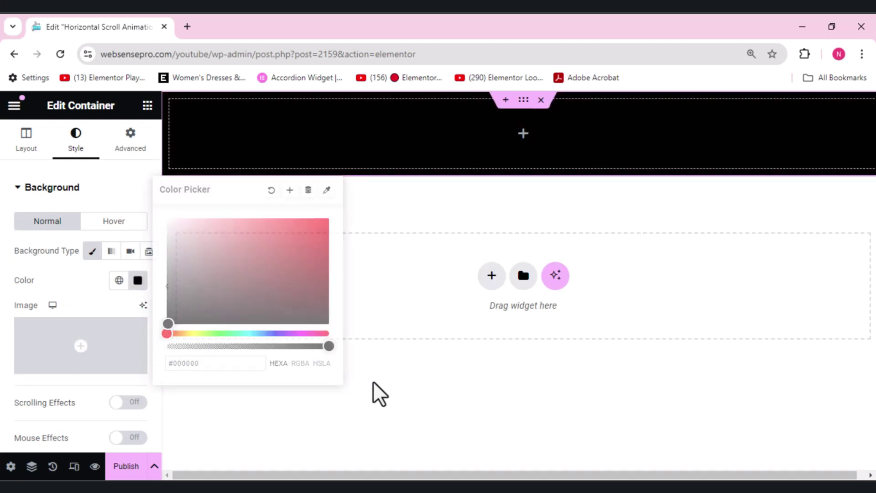
key("Escape")
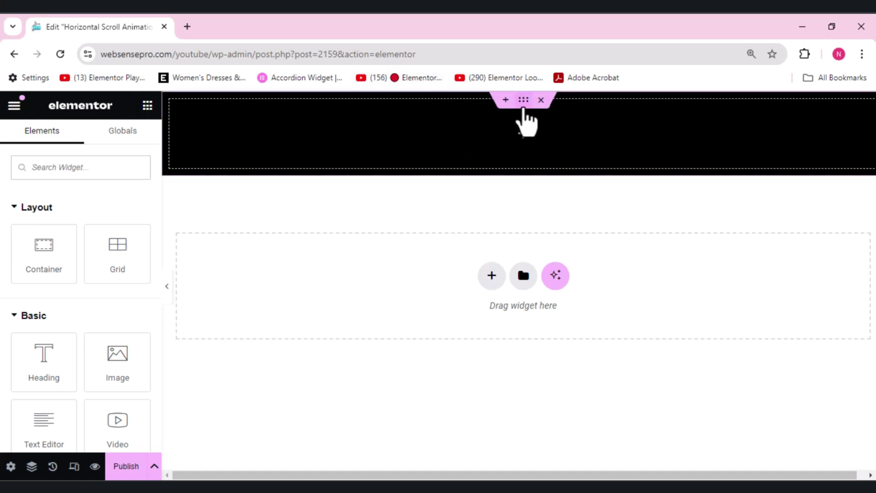
Set the black container's content width to Full Width and its minimum height to 100 vh
left_click(120, 227)
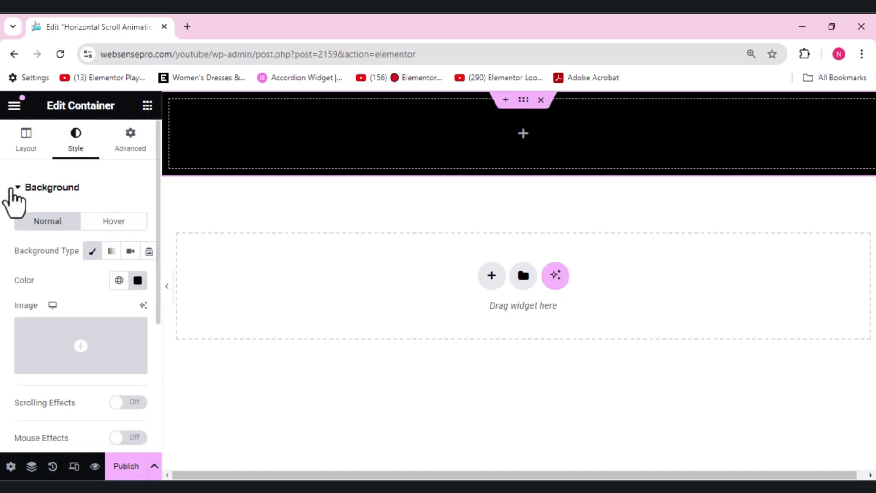
left_click(23, 155)
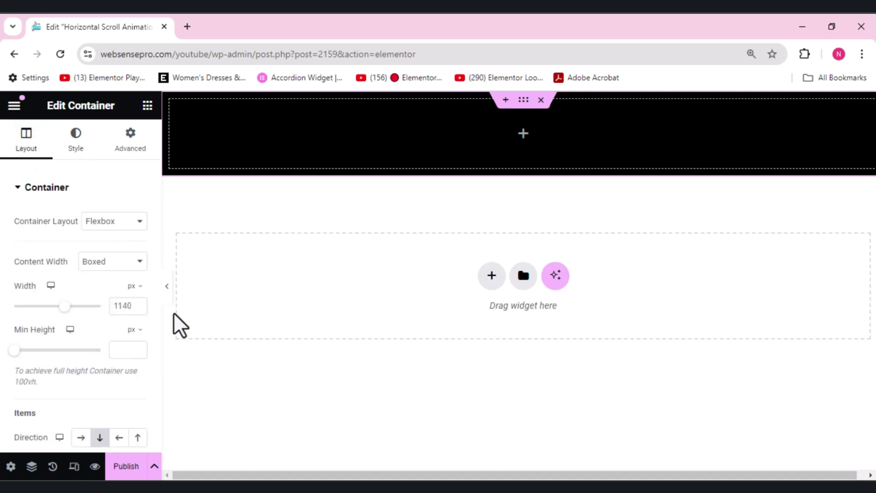
left_click(112, 265)
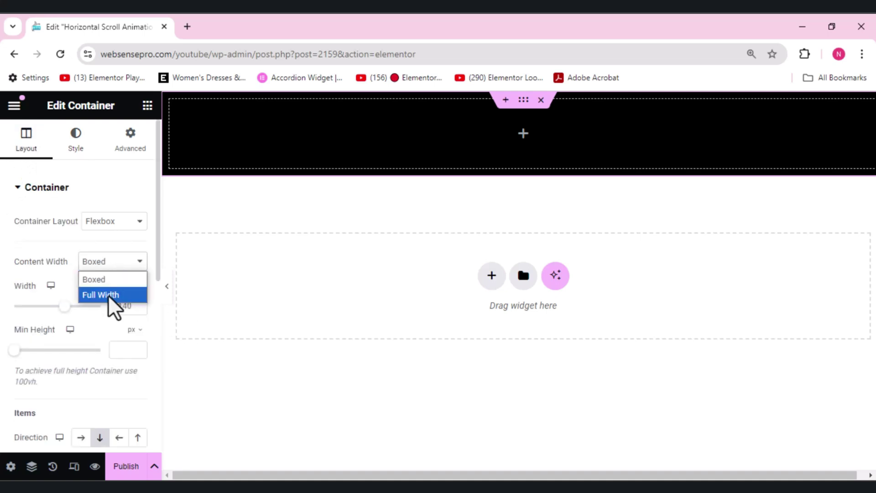
left_click(106, 298)
left_click(134, 330)
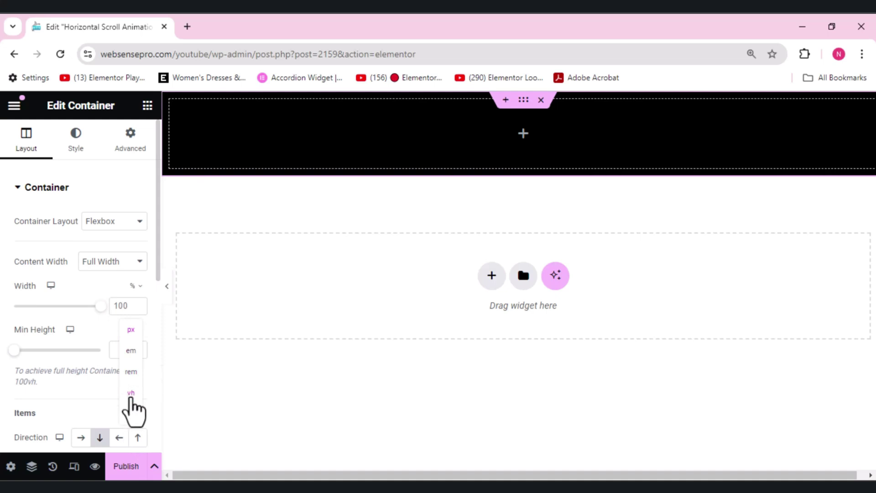
left_click(130, 393)
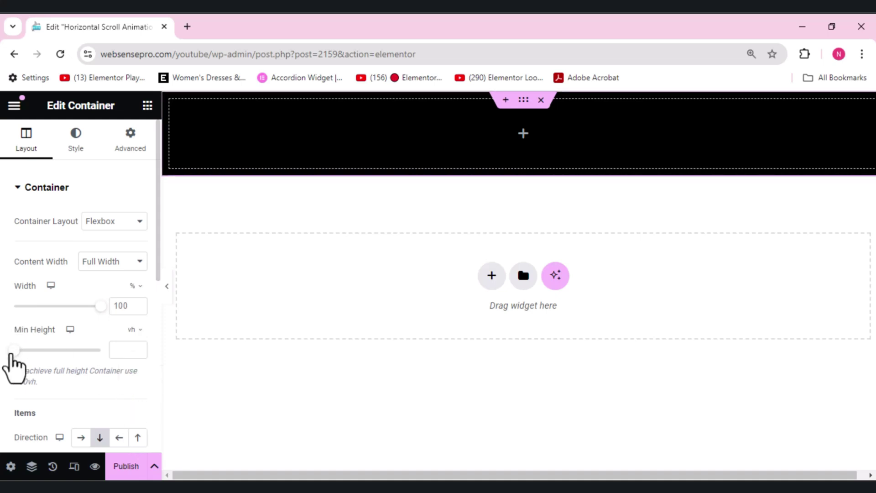
left_click_drag(12, 353, 132, 358)
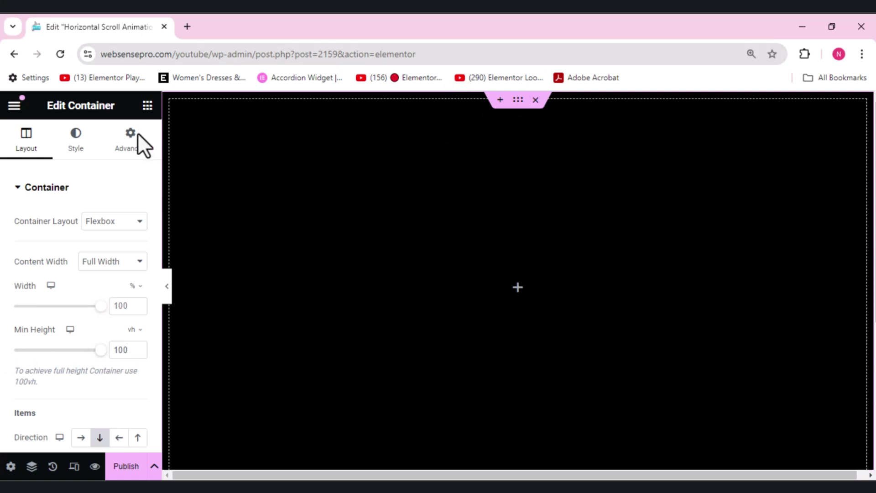
Set the container's padding to 0 px on all four sides, with the values unlinked
left_click(130, 145)
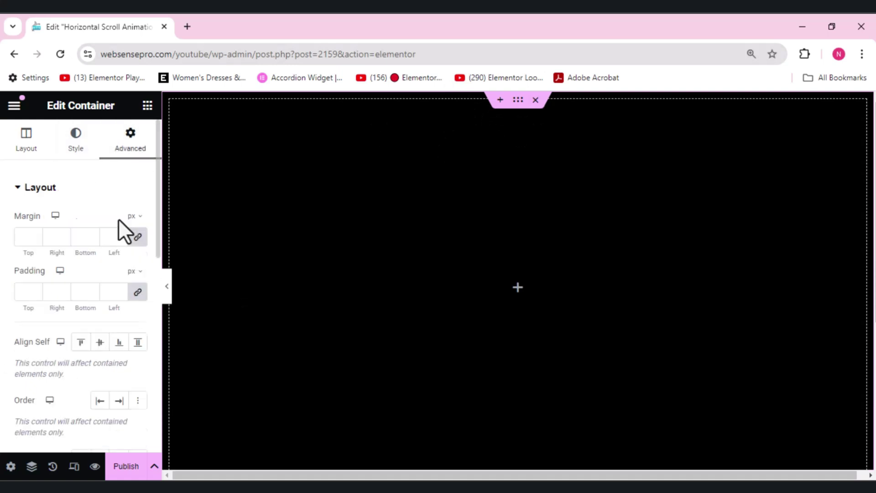
left_click(138, 292)
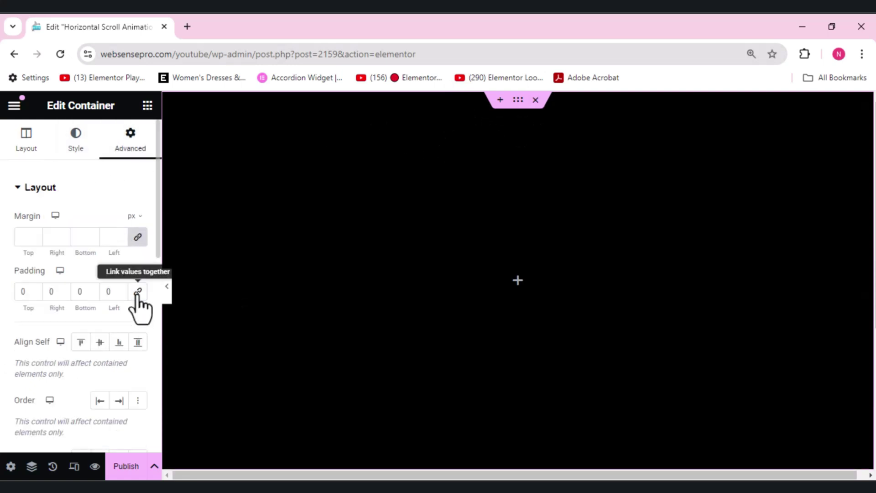
Add a nested container inside the black container and duplicate it
left_click(148, 109)
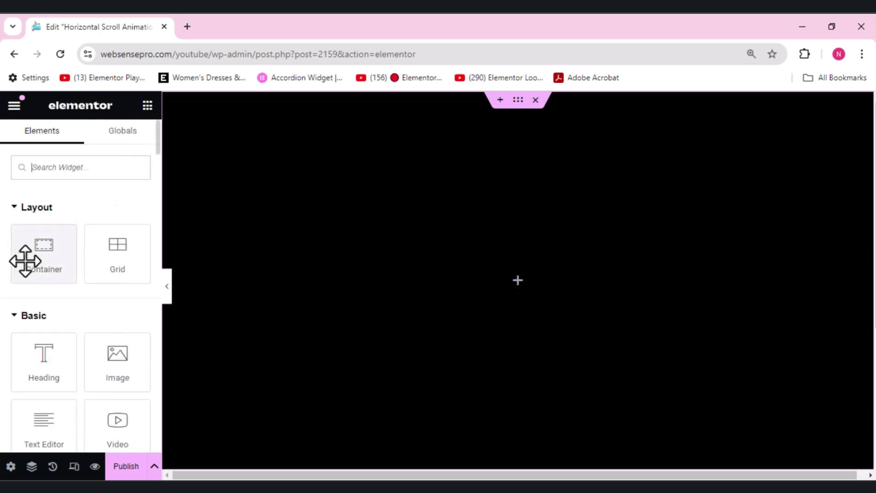
left_click_drag(26, 260, 223, 139)
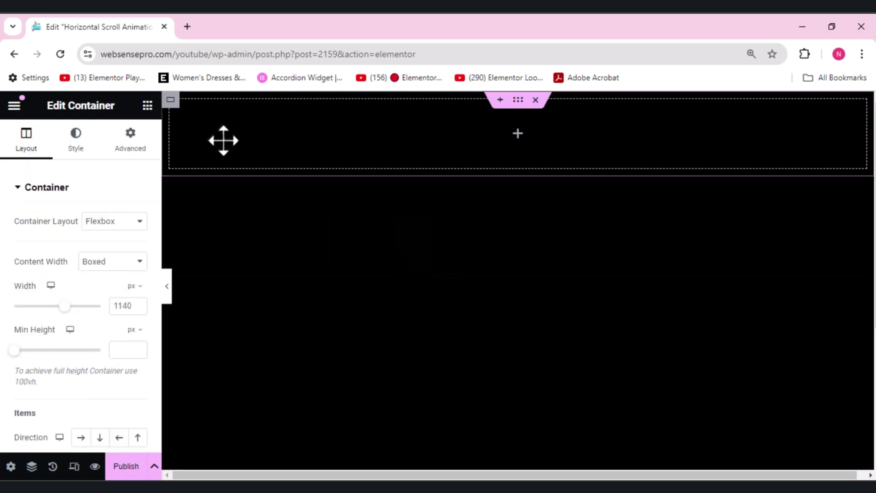
right_click(172, 100)
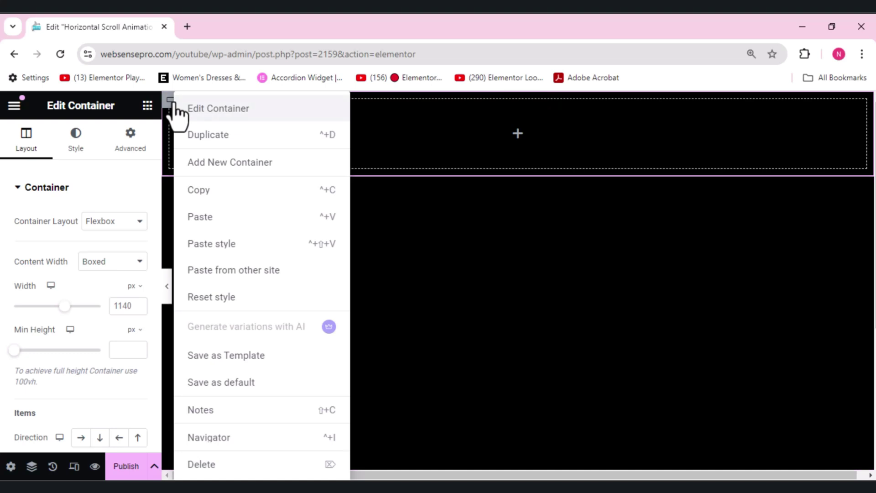
left_click(201, 135)
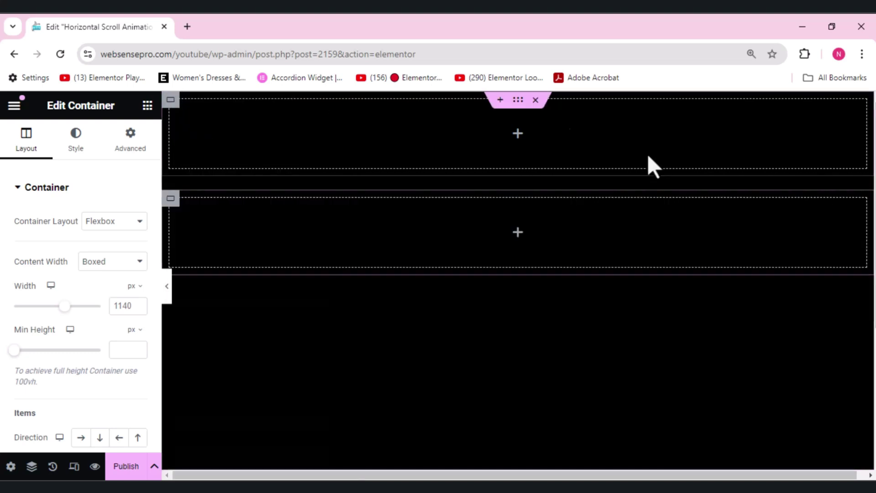
Set the parent container's items direction to a horizontal row so the two inner containers sit side by side
left_click(518, 100)
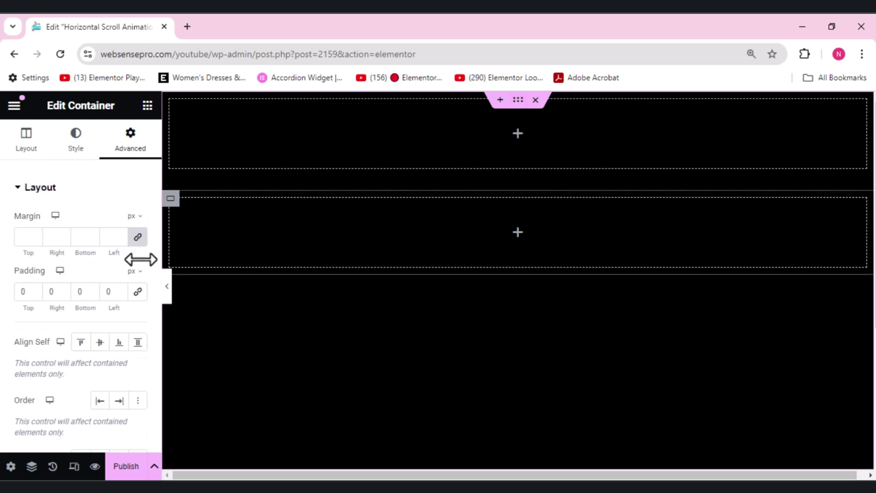
left_click(33, 156)
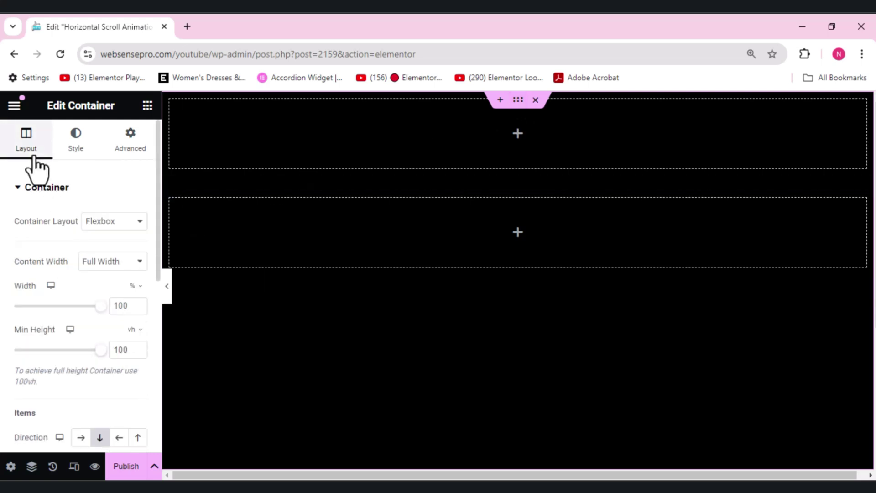
left_click(81, 438)
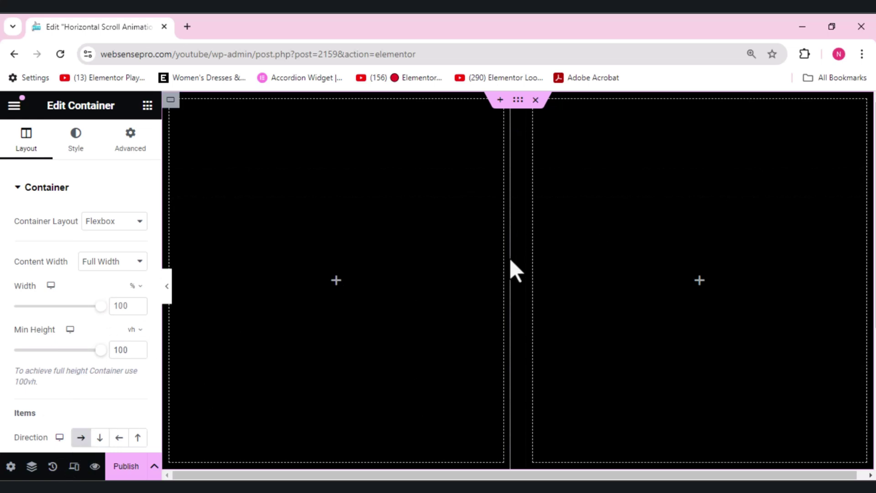
Find the Animated Headline widget and place it in the left inner container
left_click(148, 105)
type("anima")
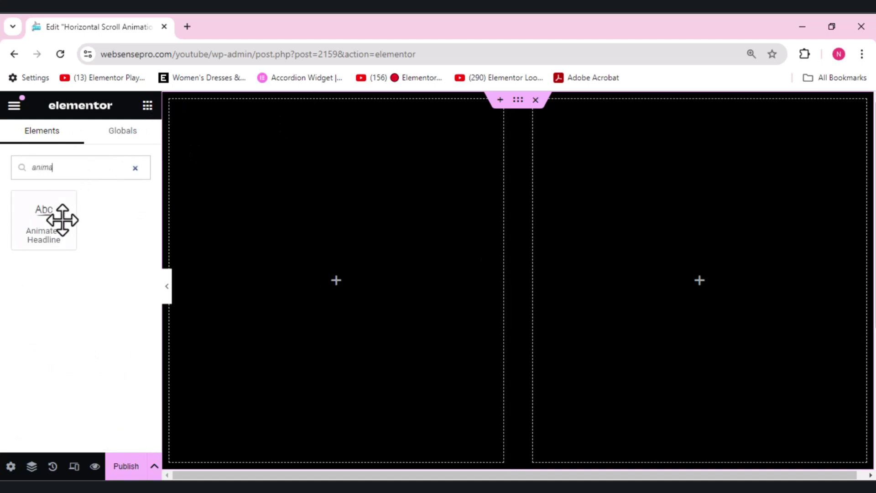
left_click_drag(60, 221, 374, 259)
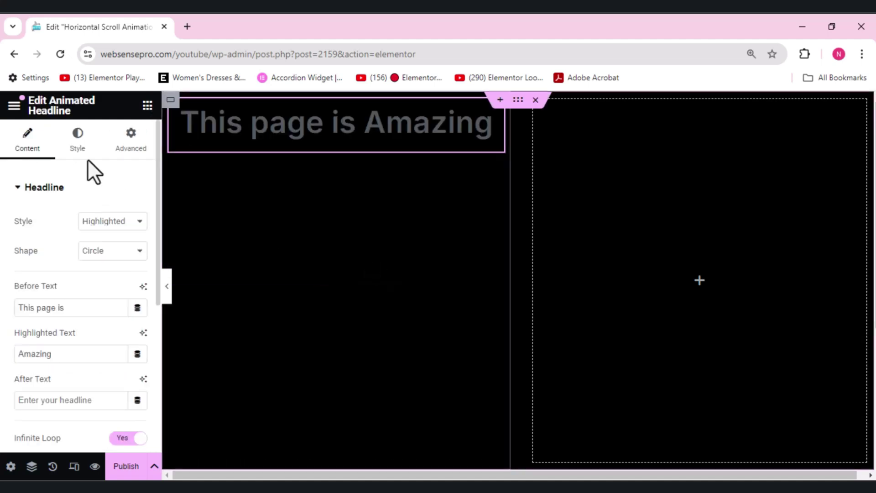
left_click(147, 106)
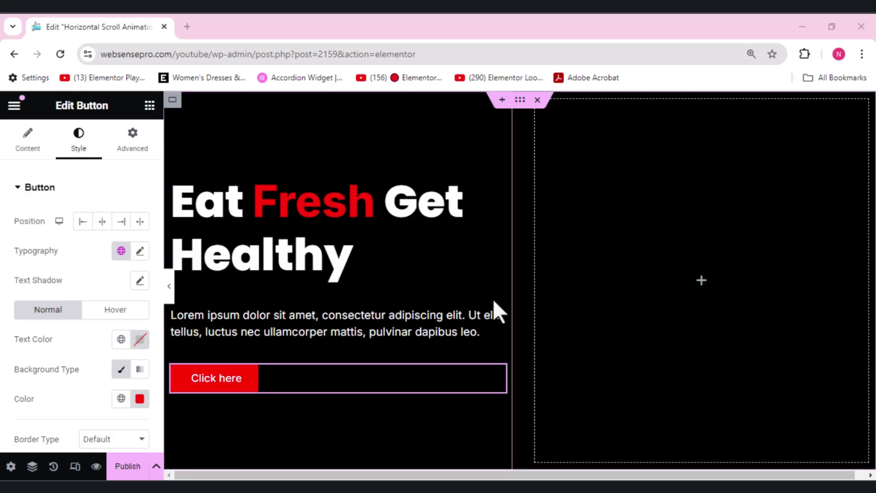
Add an Image widget to the right inner container and assign the M³HERBAL onion hair oil picture from the media library
left_click(280, 242)
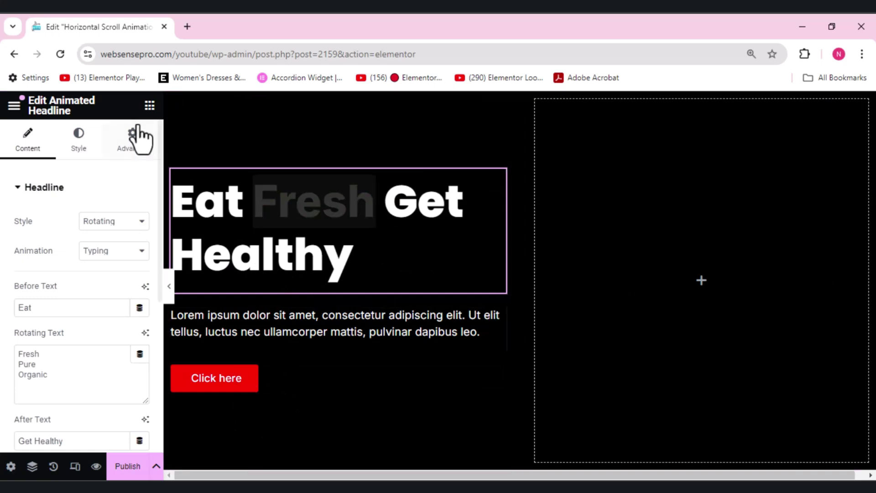
left_click(150, 108)
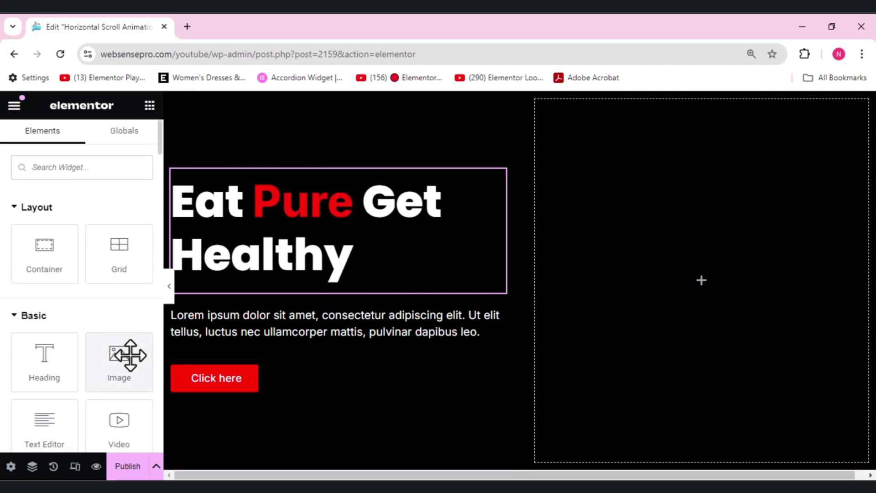
left_click_drag(127, 354, 638, 300)
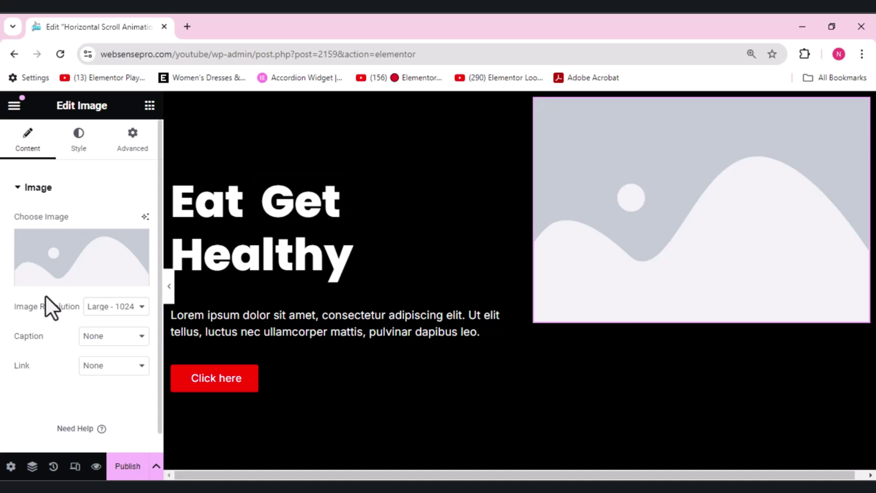
left_click(65, 248)
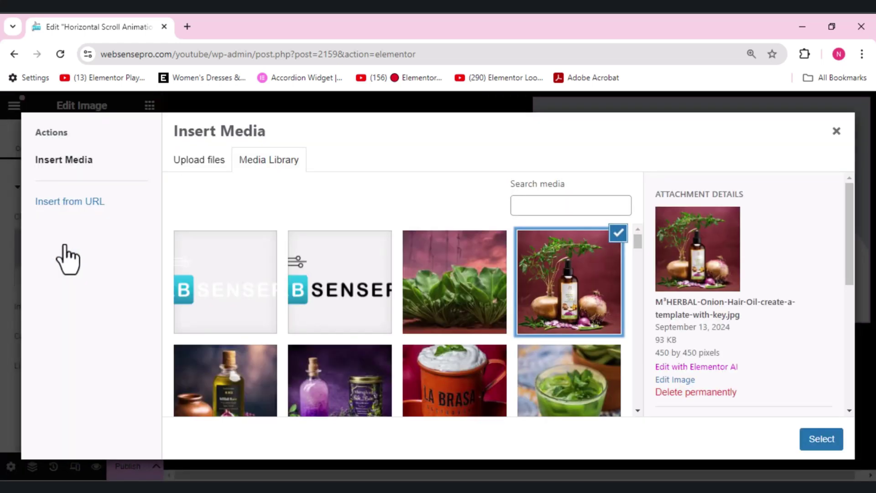
left_click(822, 440)
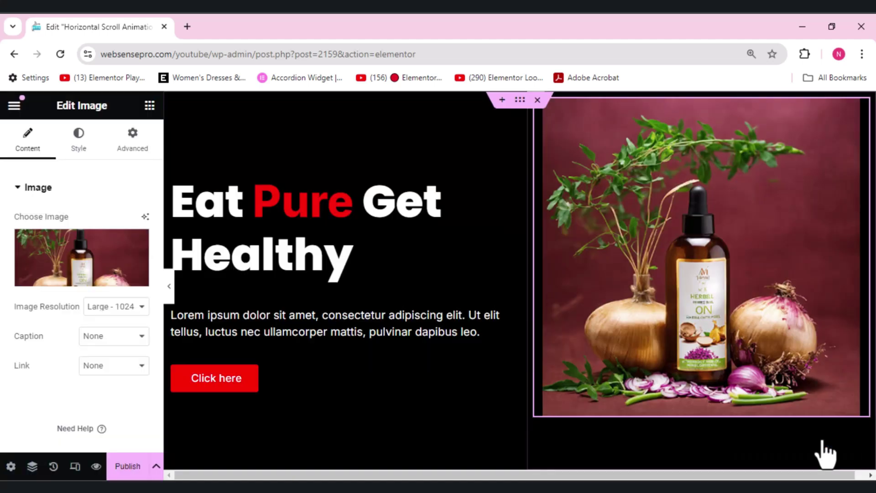
Give the onion hair oil image a custom width of 70%
left_click(123, 149)
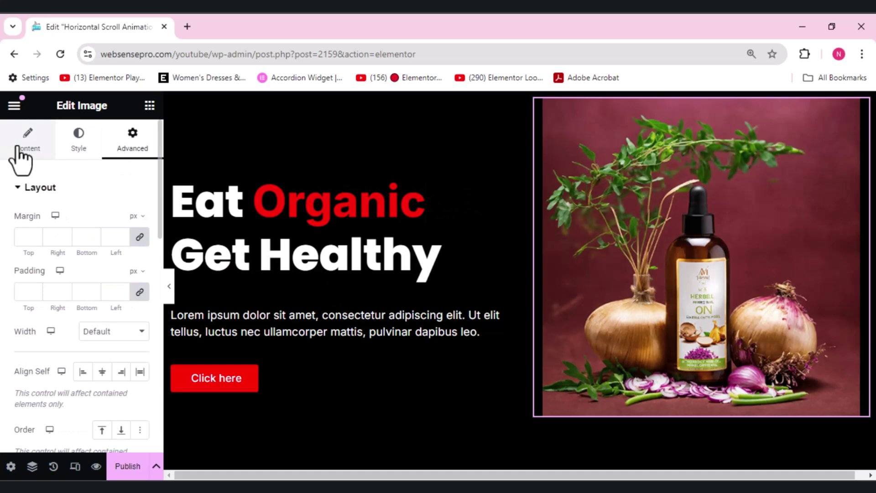
scroll(20, 162, "down", 5)
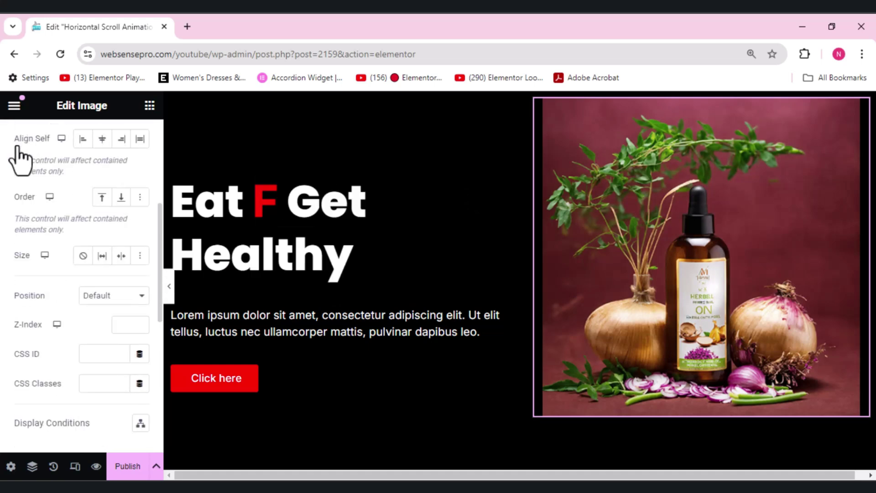
scroll(20, 162, "up", 2)
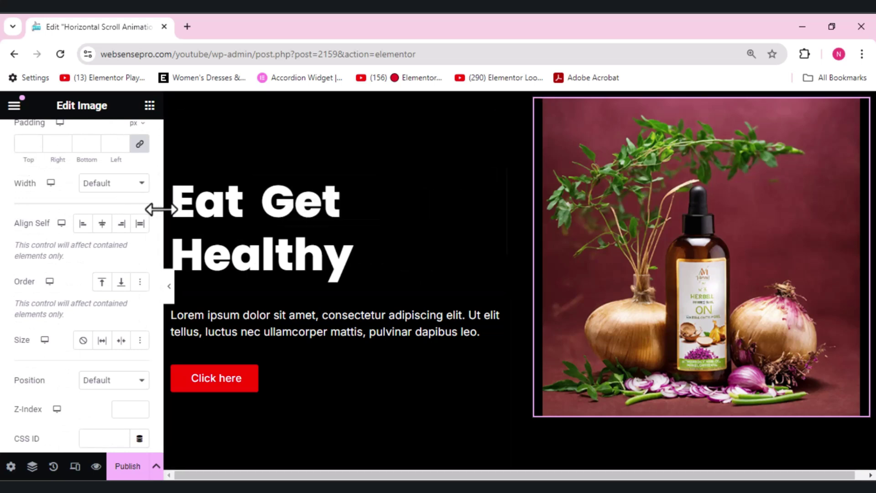
left_click_drag(159, 215, 153, 187)
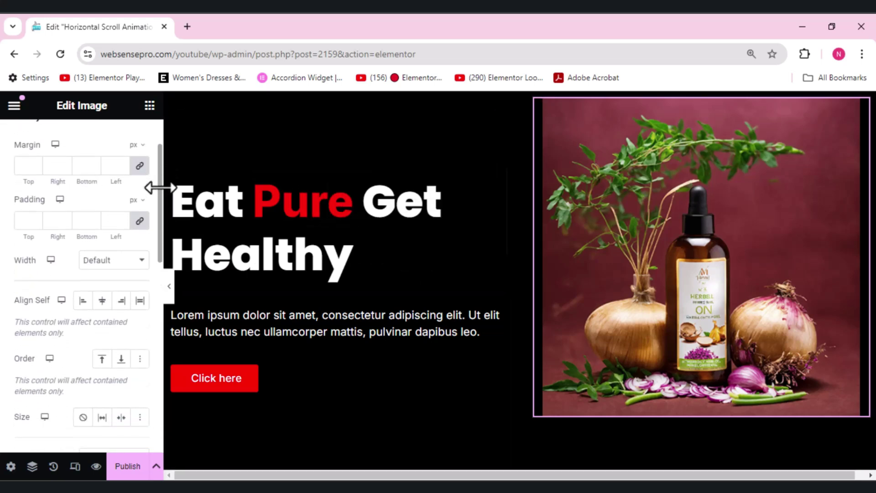
left_click(117, 262)
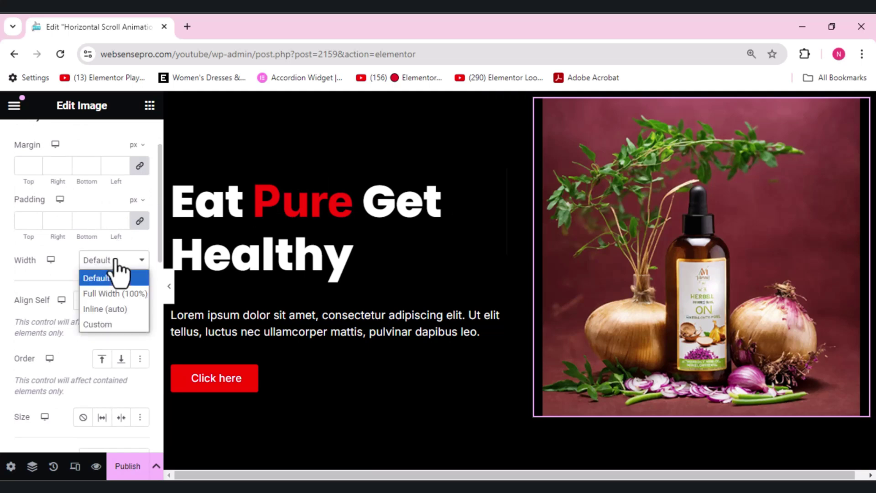
left_click(97, 325)
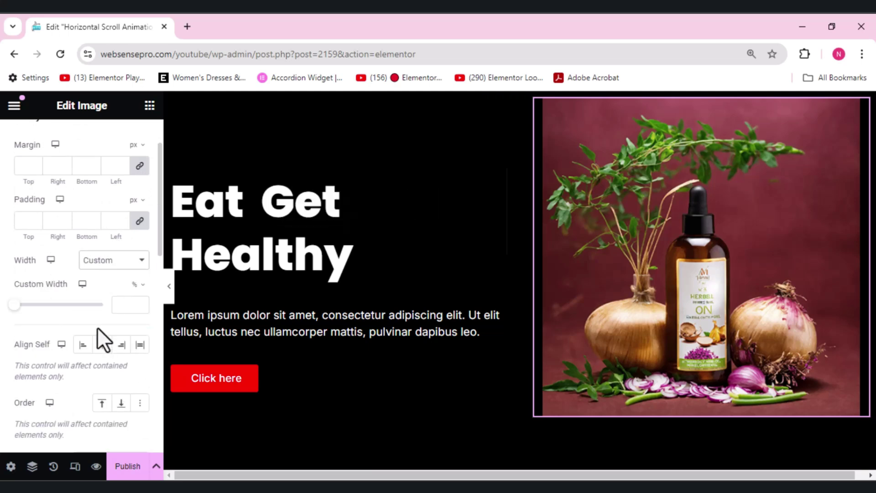
left_click(124, 305)
type("70")
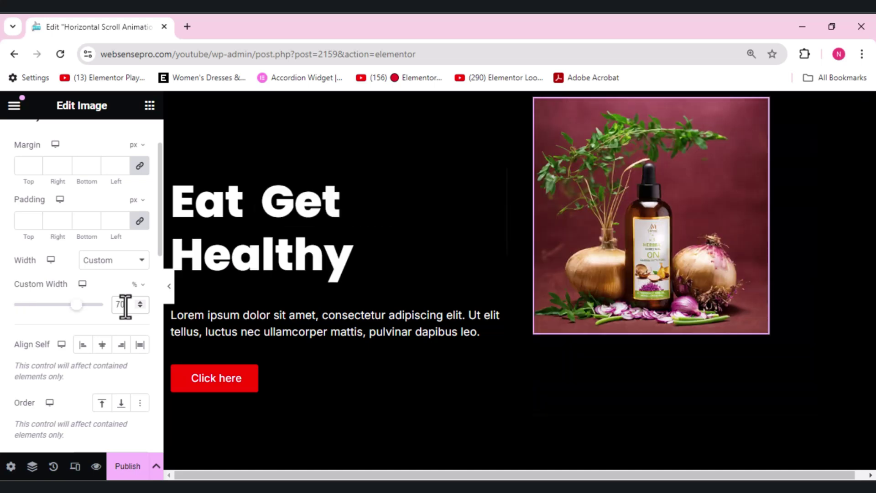
Add a second Image widget below the onion oil image and assign the picture of the cork-stoppered hair oil bottle beside a clay pot
left_click(154, 113)
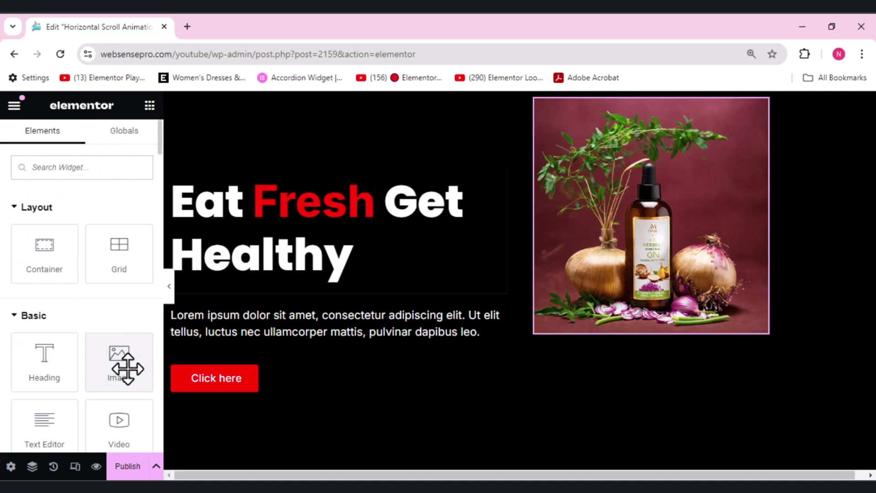
left_click_drag(127, 368, 652, 316)
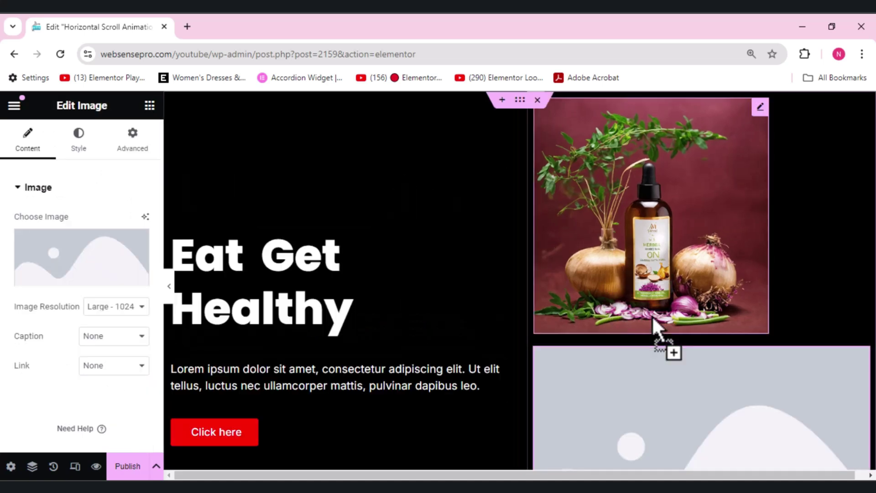
left_click(97, 260)
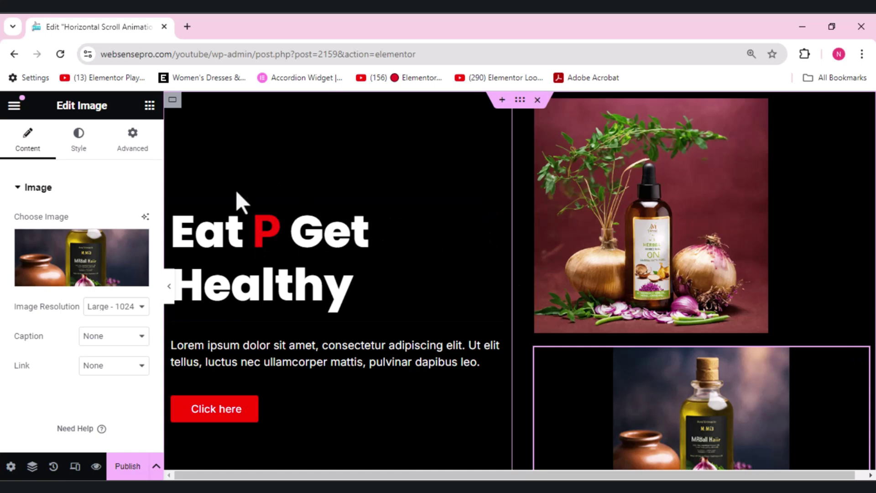
Give the cork-stoppered oil bottle image a custom width of 26%
left_click(134, 151)
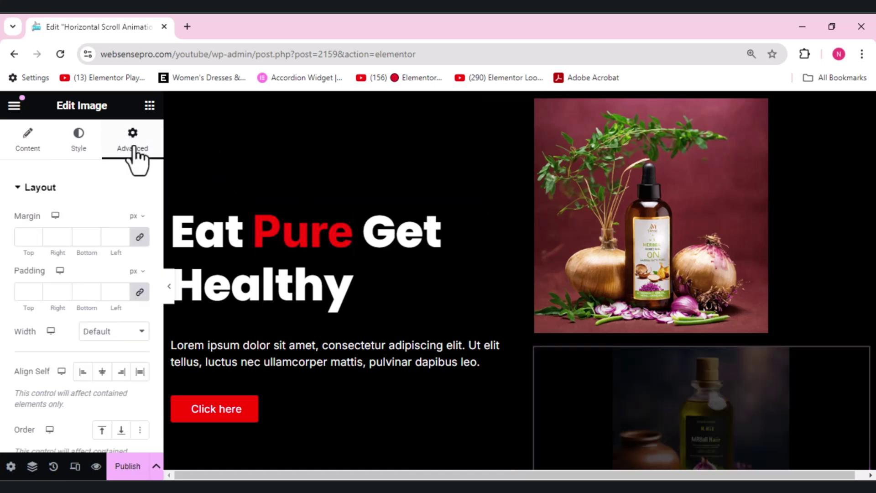
left_click(120, 333)
left_click(98, 396)
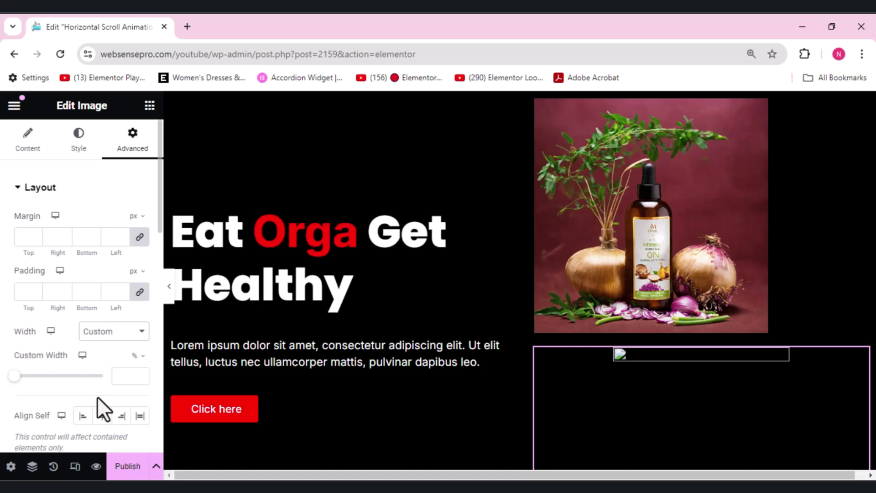
left_click(122, 375)
type("26")
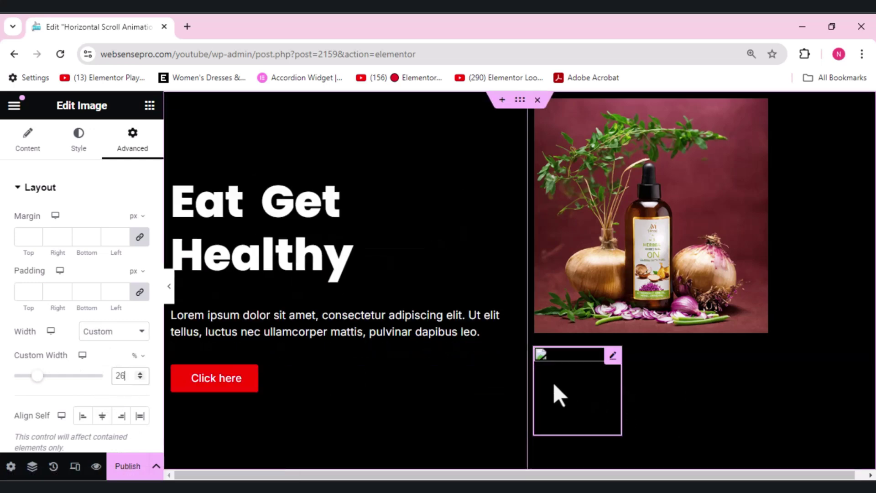
Set the small oil bottle image's resolution to Thumbnail - 150 x 150 and round its corners
left_click(41, 133)
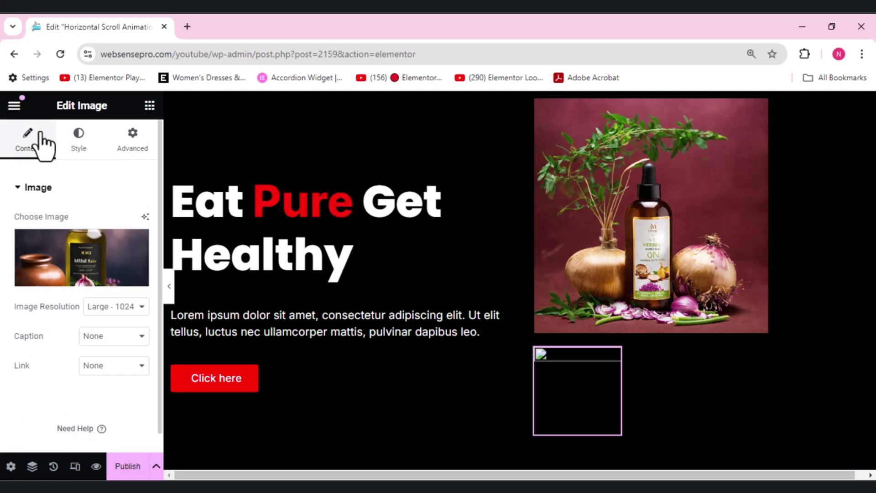
left_click(121, 308)
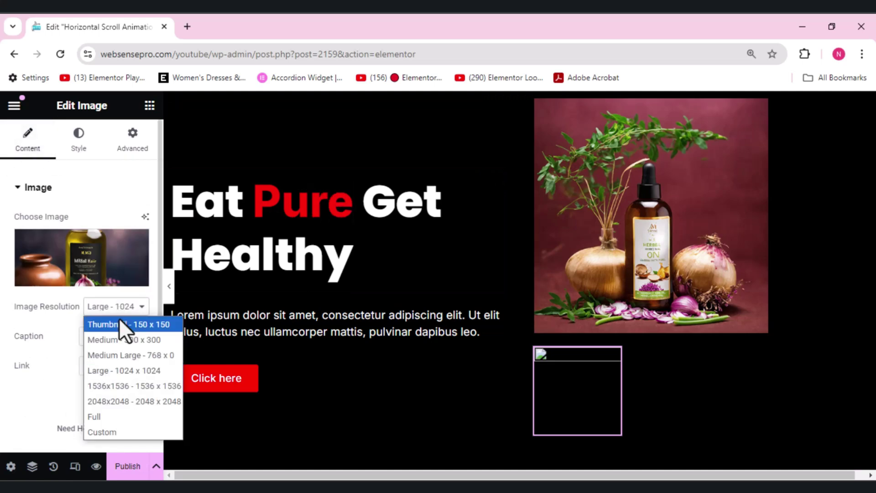
left_click(119, 324)
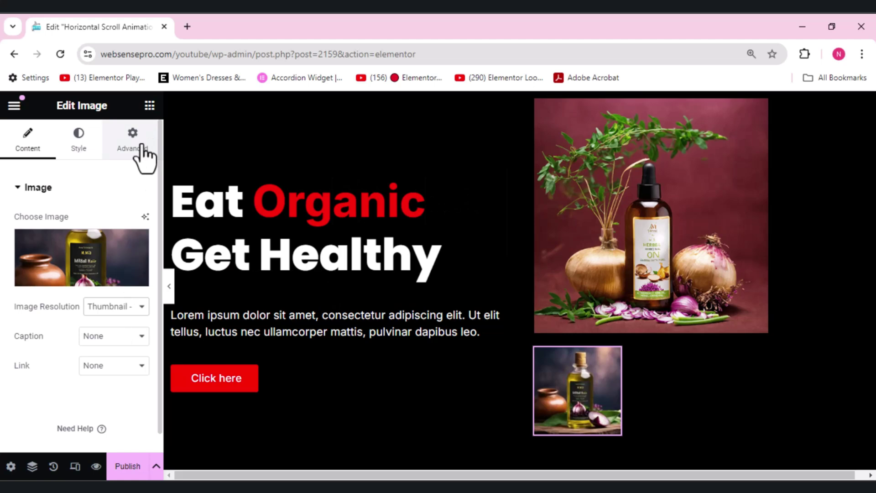
scroll(145, 158, "down", 5)
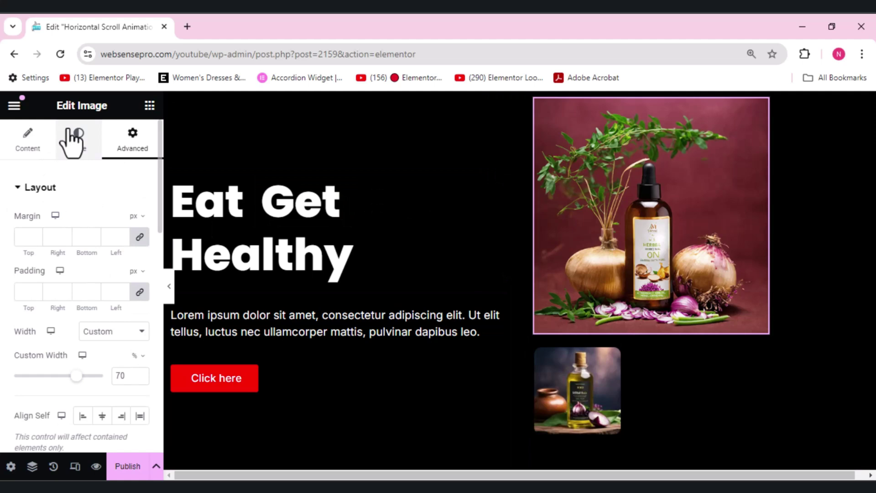
Set a border radius of 10 px on all corners of the large onion oil image
left_click(71, 141)
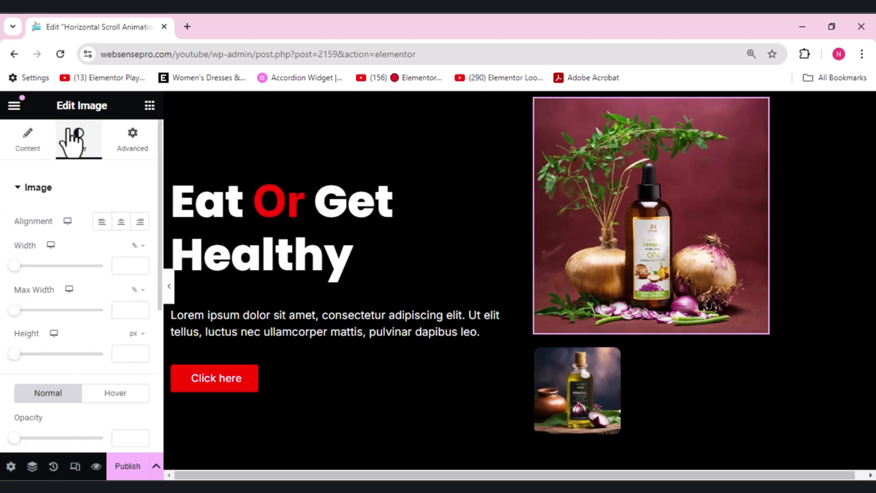
scroll(71, 141, "down", 5)
left_click(22, 305)
type("10")
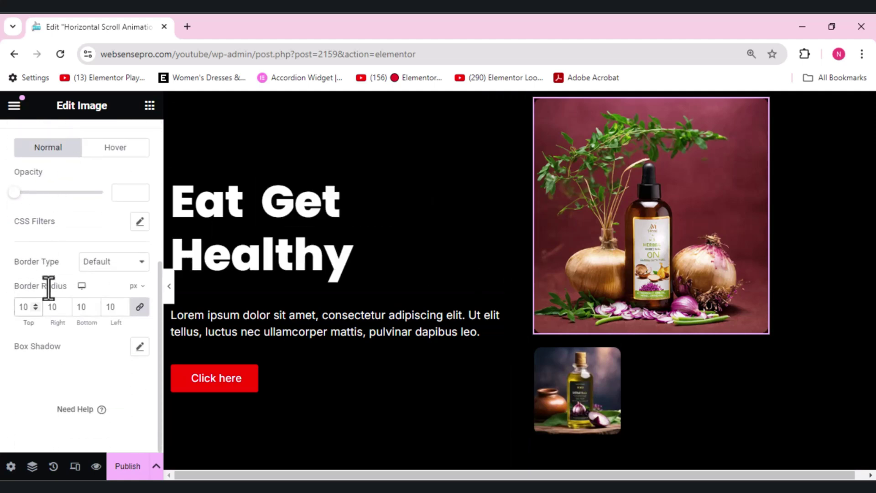
Add a third Image widget between the two product images and assign magical-purple-drink.jpg from the media library
left_click(150, 106)
left_click_drag(70, 358, 615, 385)
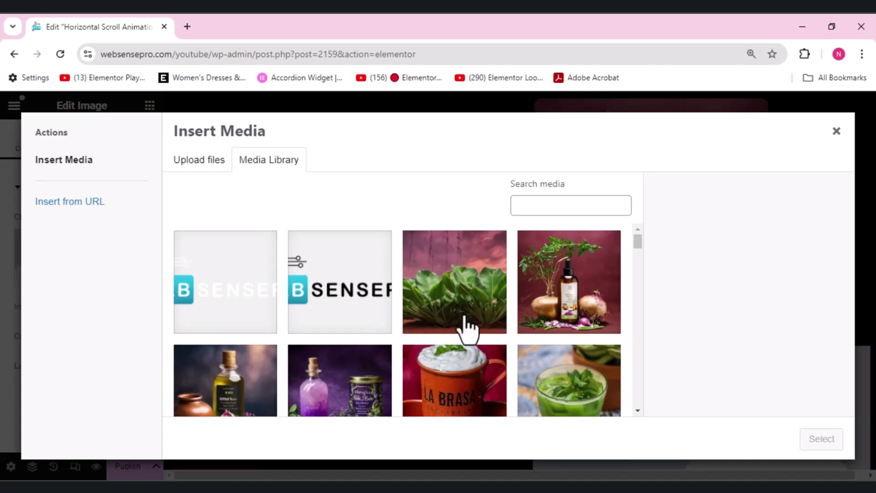
left_click(348, 396)
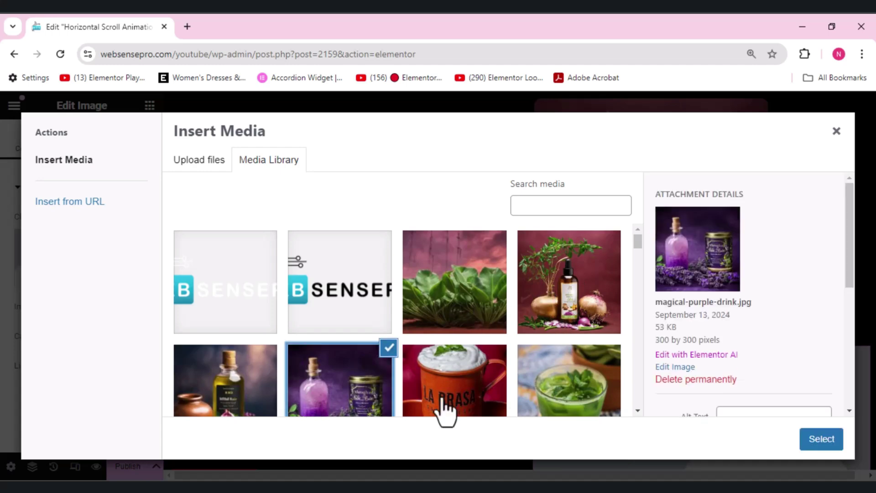
left_click(821, 438)
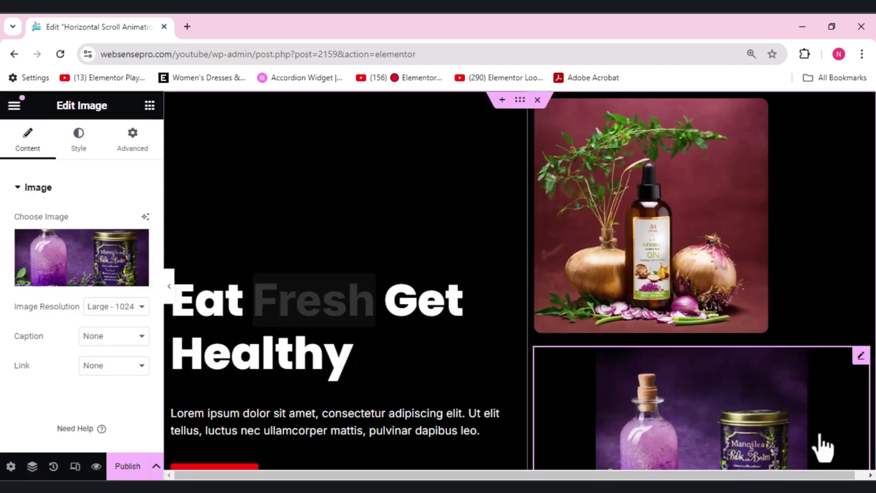
Give the purple product image a custom width of 30% and a border radius of 10 px on all corners
left_click(136, 142)
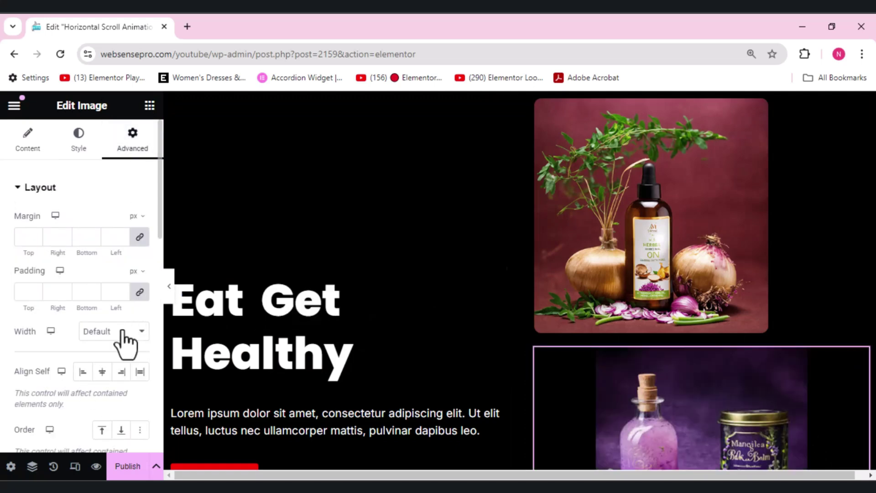
left_click(137, 335)
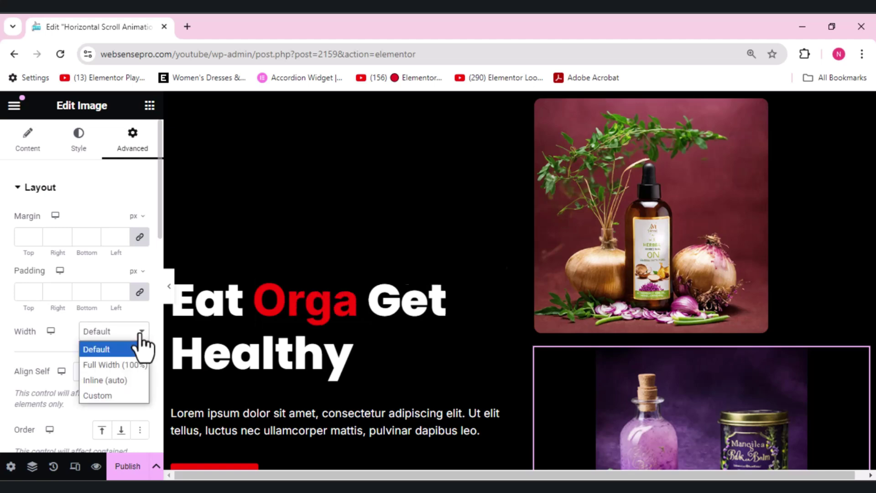
left_click(106, 394)
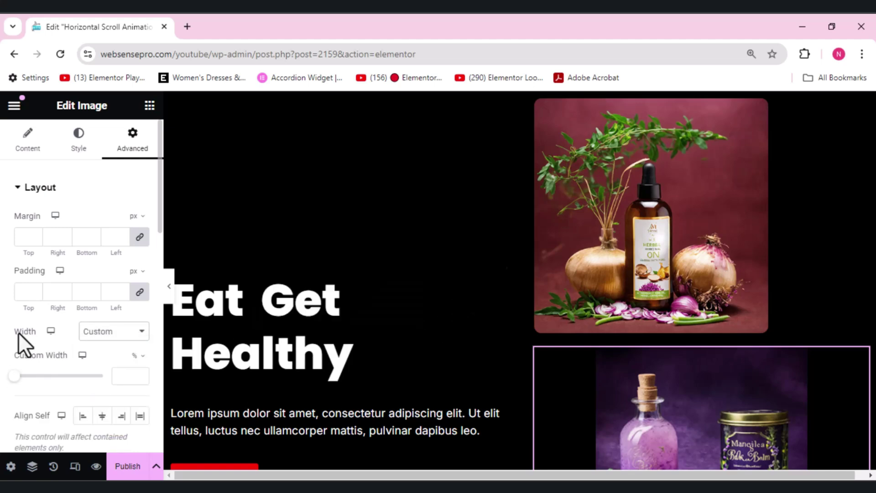
left_click(121, 363)
type("30")
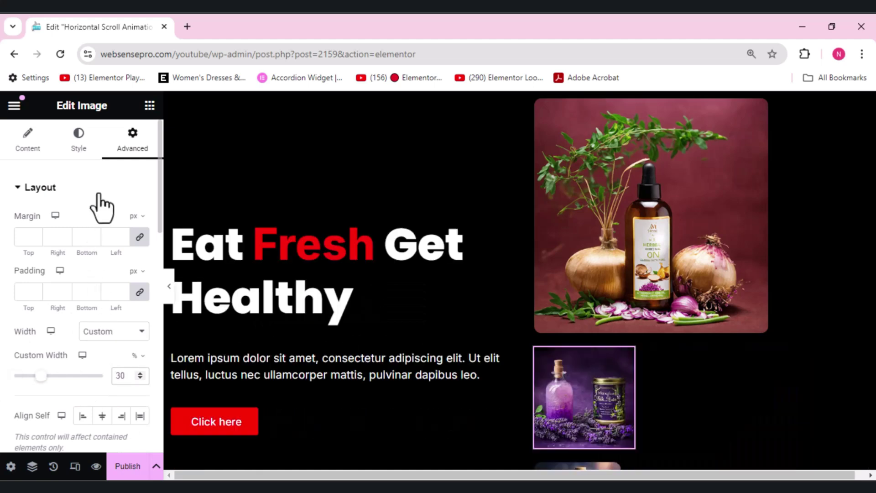
left_click(80, 137)
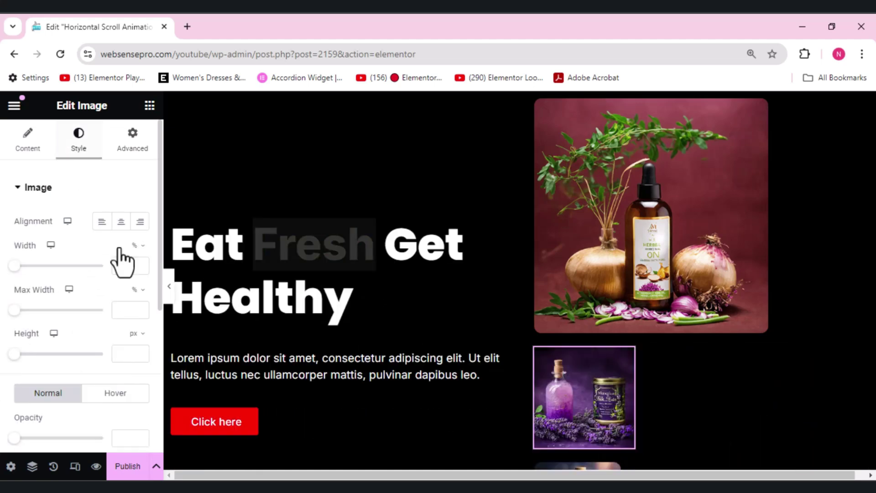
scroll(97, 417, "down", 5)
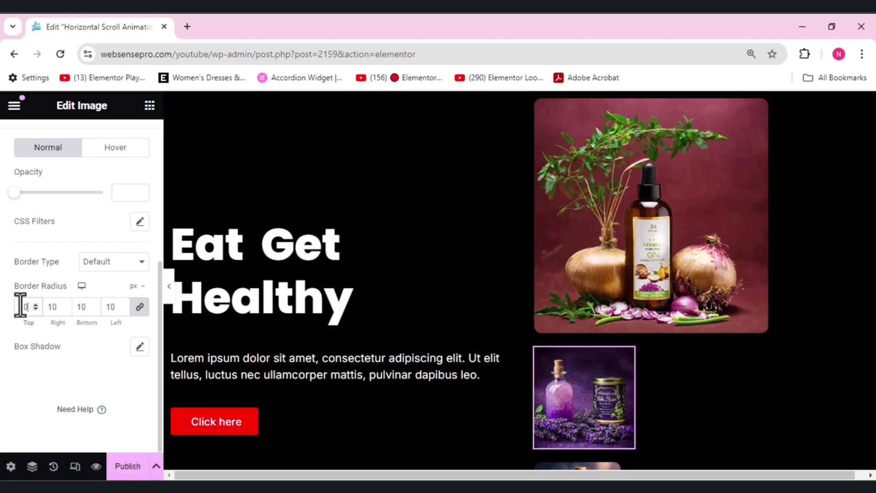
Open the Navigator, select the purple product image there, and set its position to Absolute
right_click(760, 446)
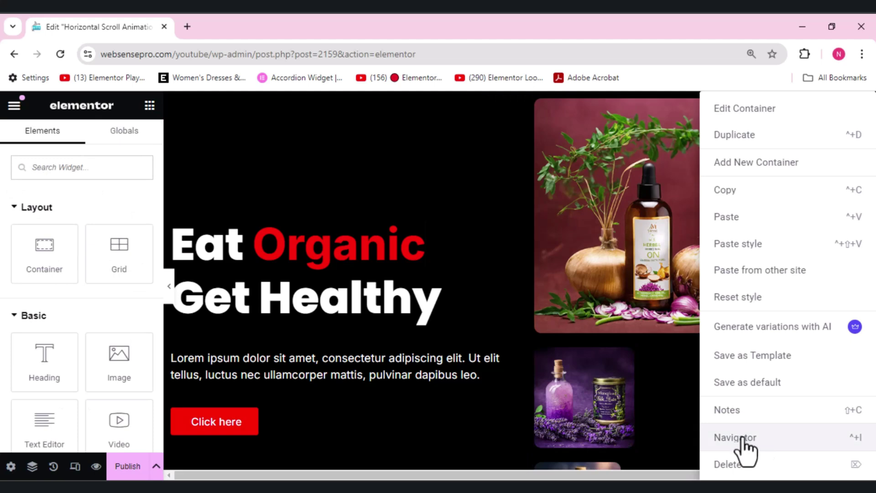
left_click(743, 438)
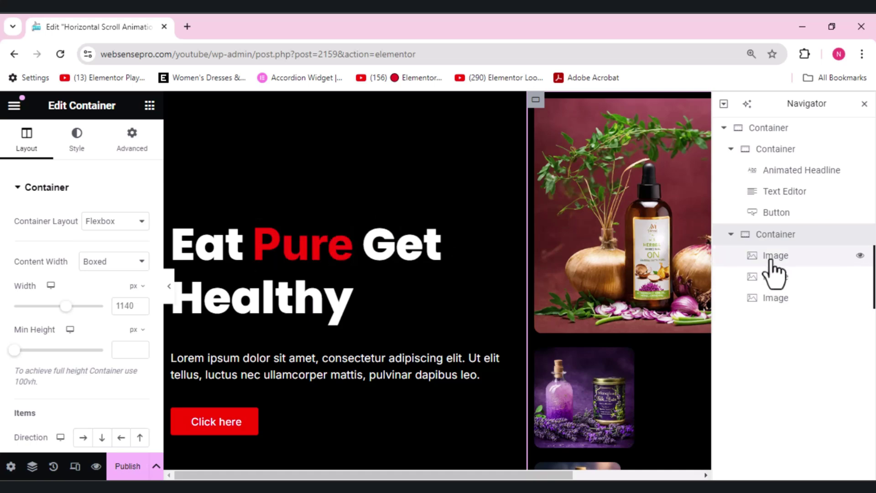
left_click(781, 280)
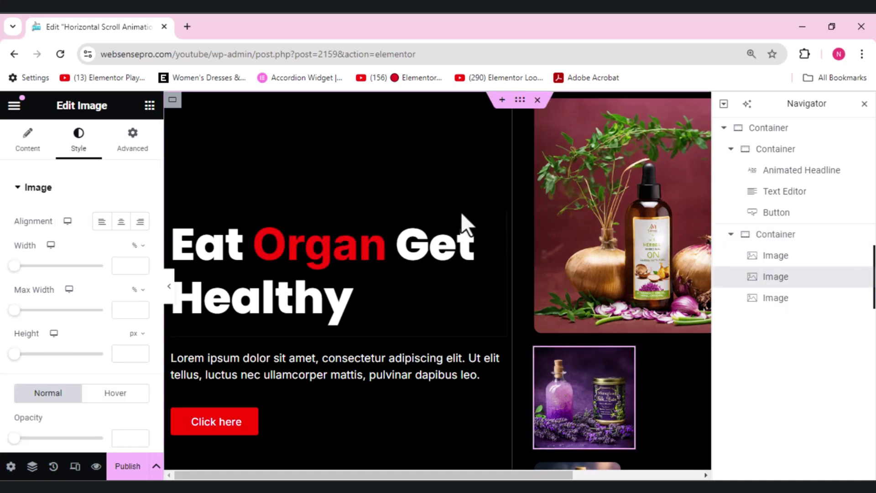
left_click(132, 141)
scroll(133, 146, "down", 5)
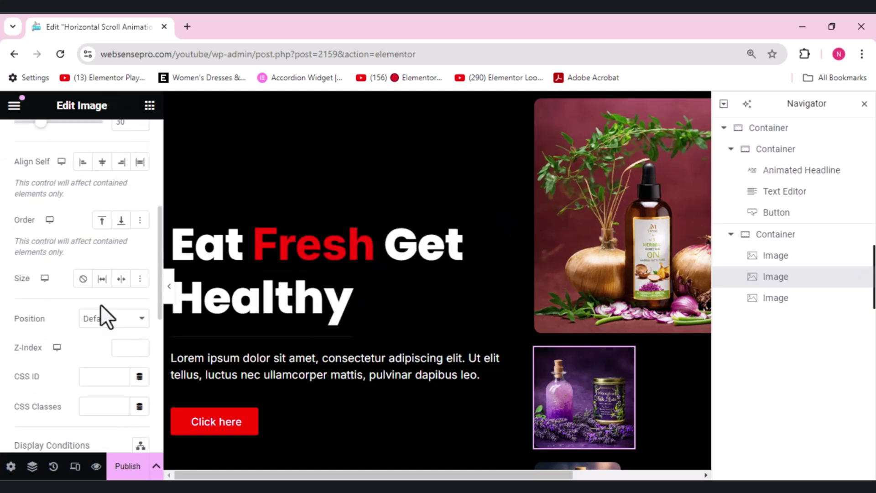
left_click(112, 328)
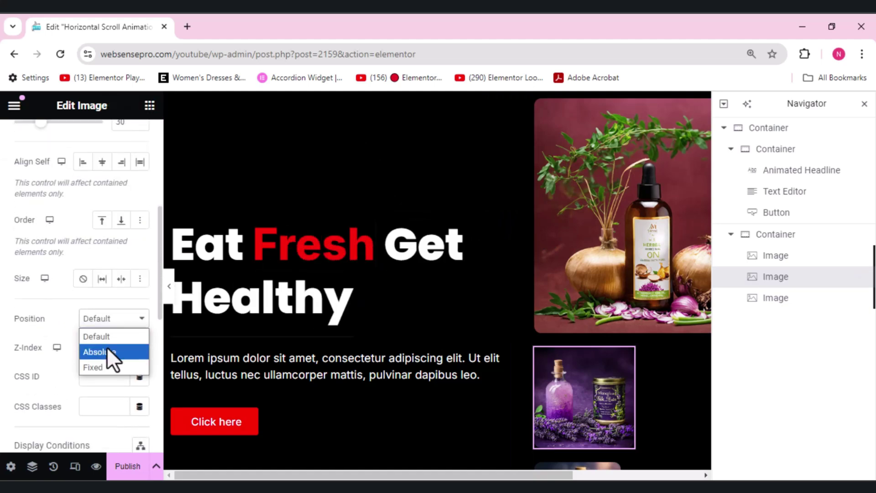
left_click(107, 350)
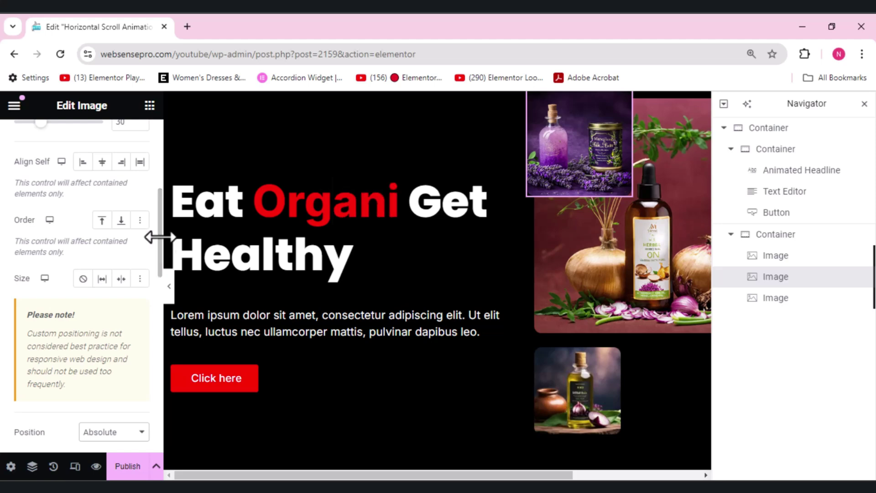
left_click_drag(158, 237, 147, 362)
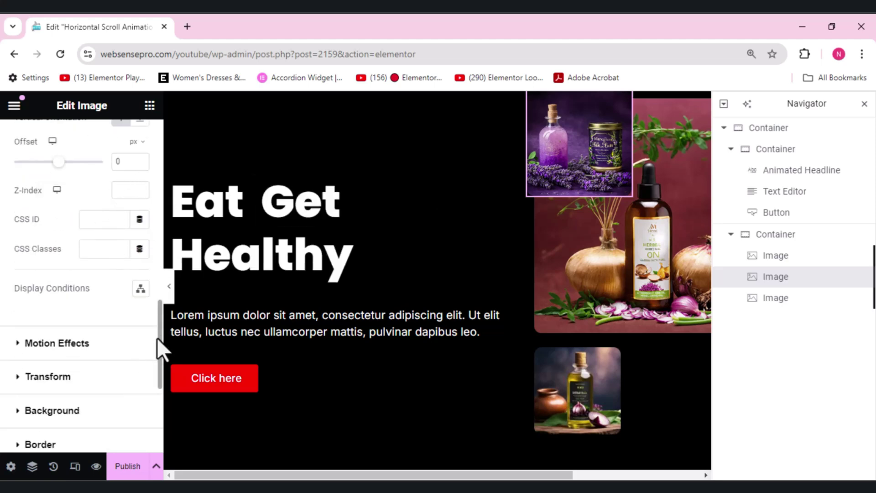
Offset the purple product image 290 px horizontally and -71 px vertically, and close the Navigator
left_click_drag(158, 339, 157, 299)
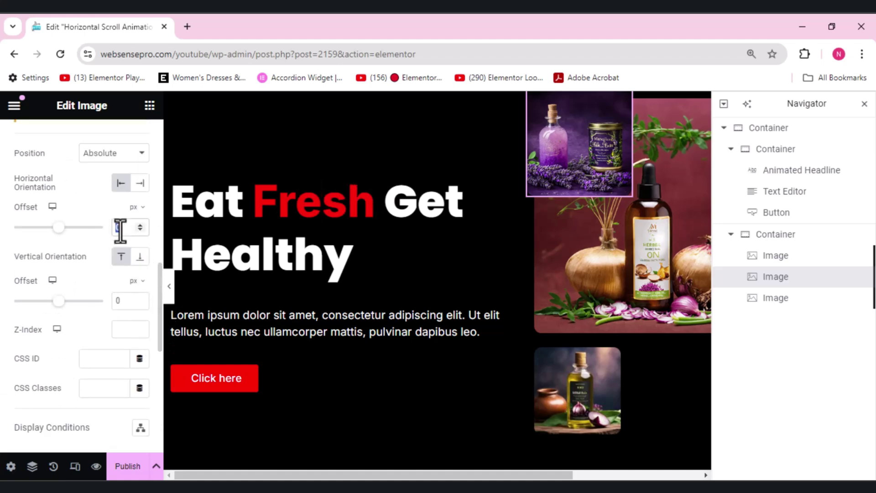
type("250")
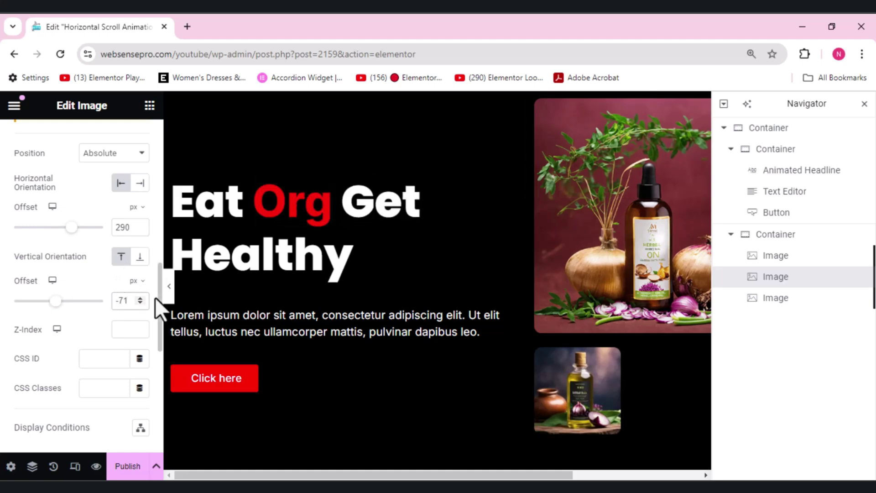
left_click(864, 104)
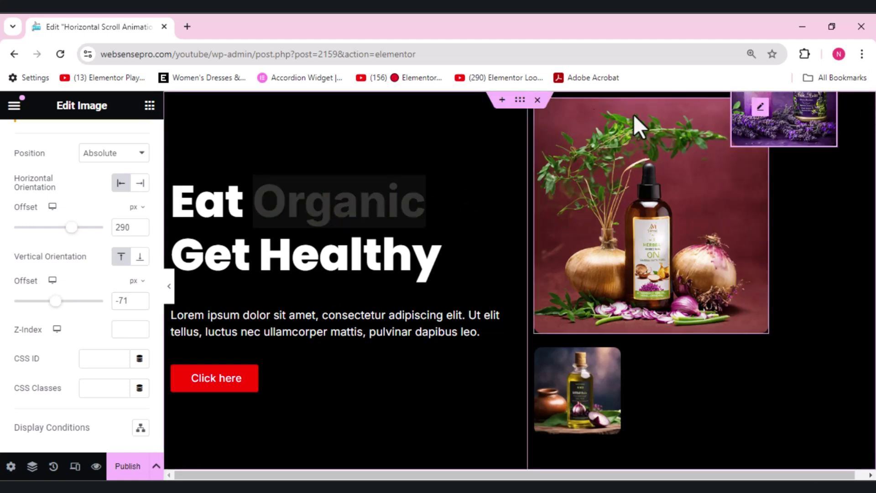
Set the position of the small oil bottle image below the large product image to Absolute
left_click(582, 381)
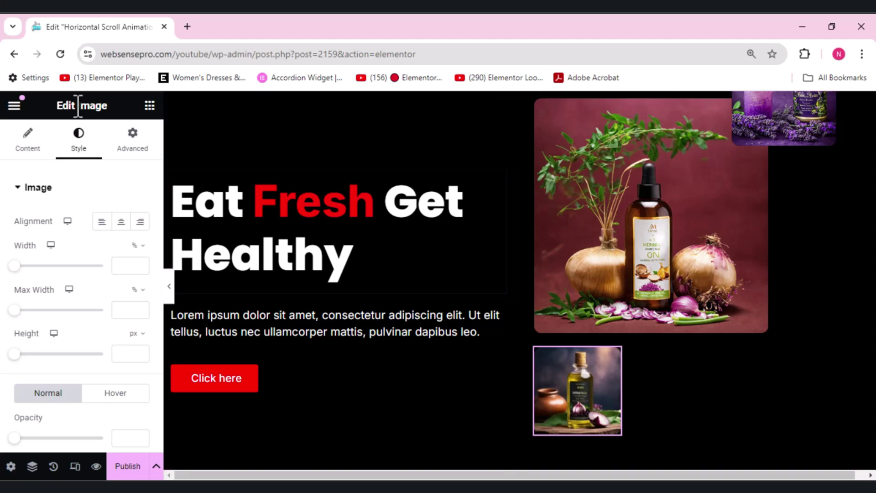
left_click(145, 154)
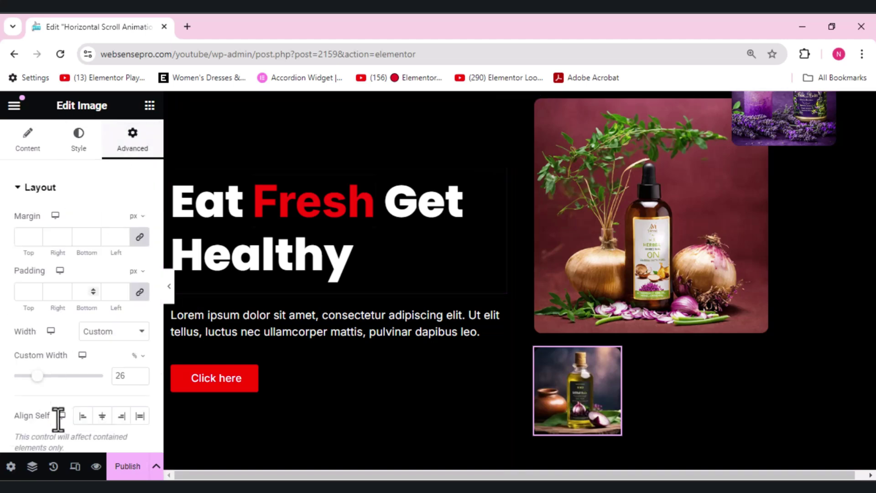
scroll(58, 416, "down", 2)
scroll(58, 418, "down", 3)
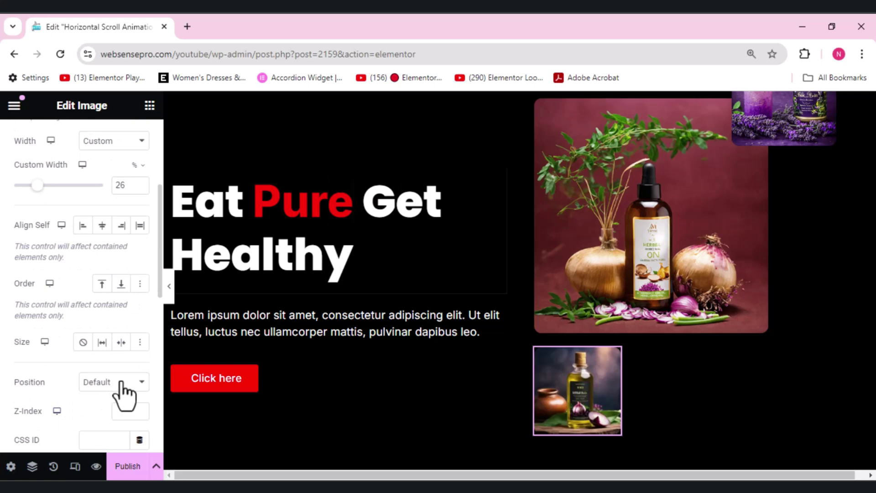
left_click(112, 383)
left_click(104, 420)
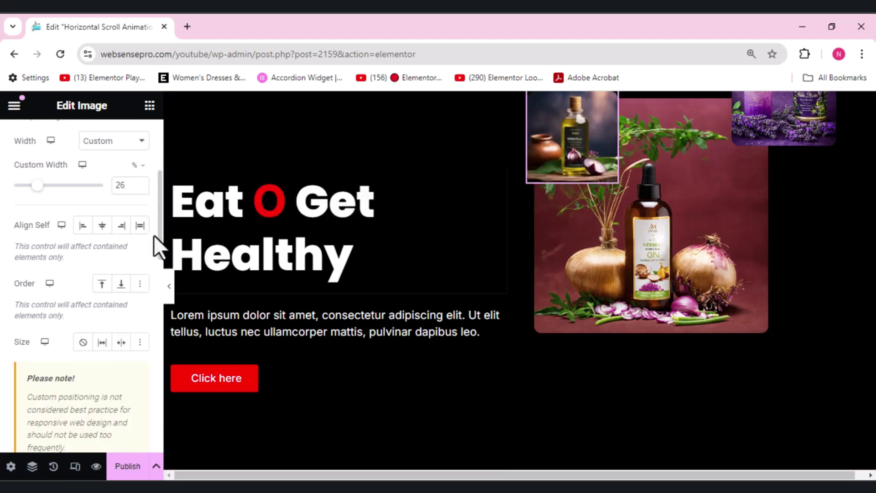
Offset the small oil bottle image 300 px horizontally and 257 px vertically
left_click_drag(158, 228, 159, 318)
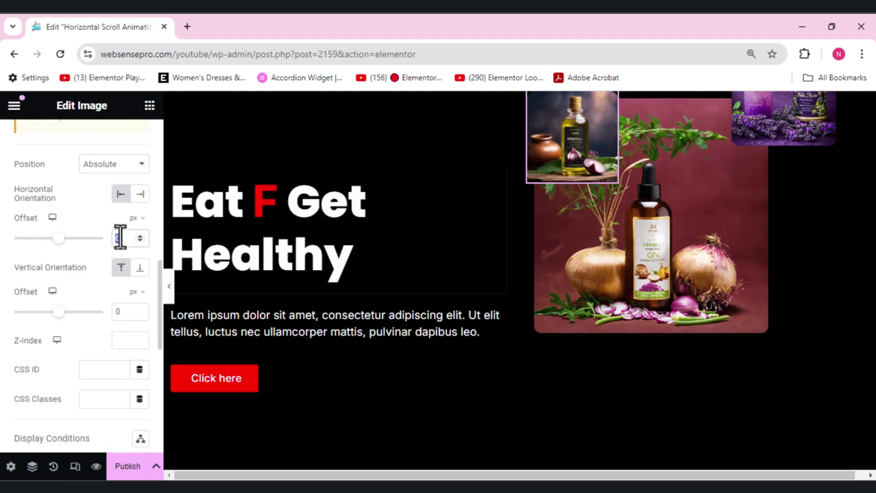
type("300")
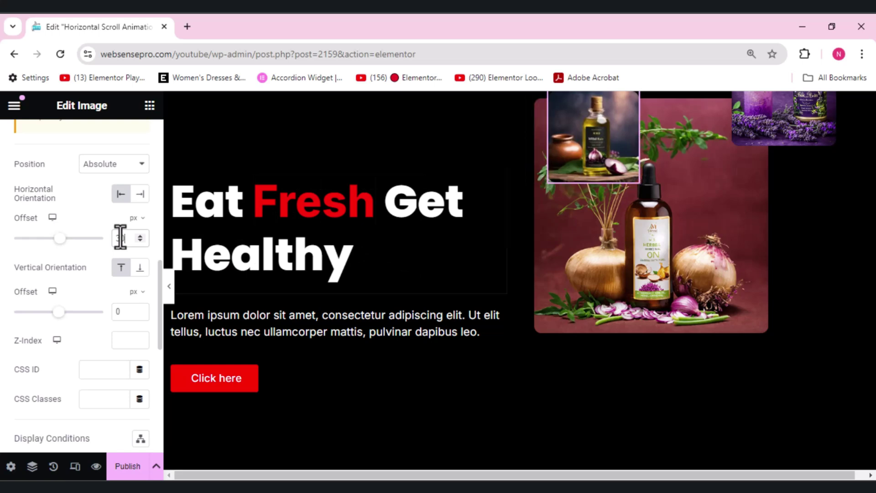
double_click(120, 312)
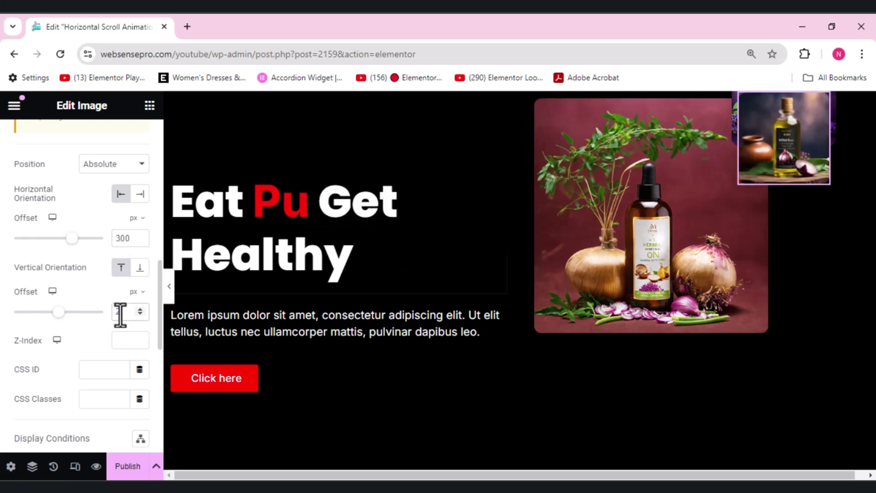
type("267")
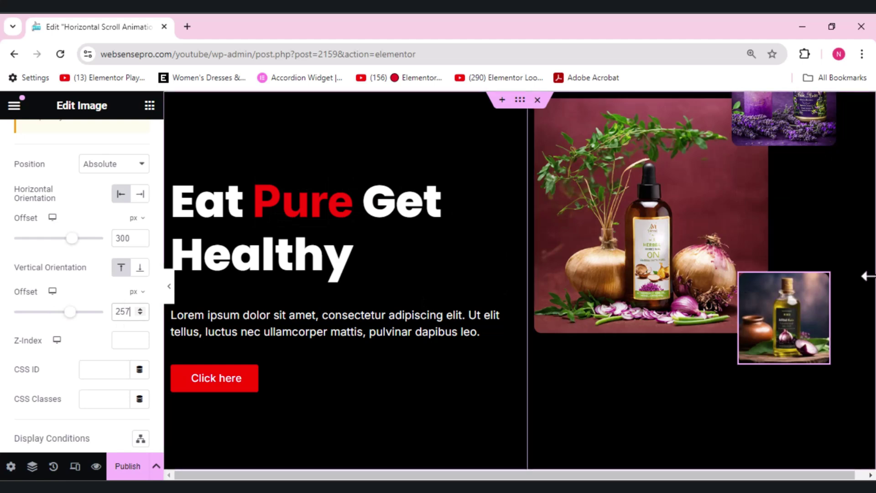
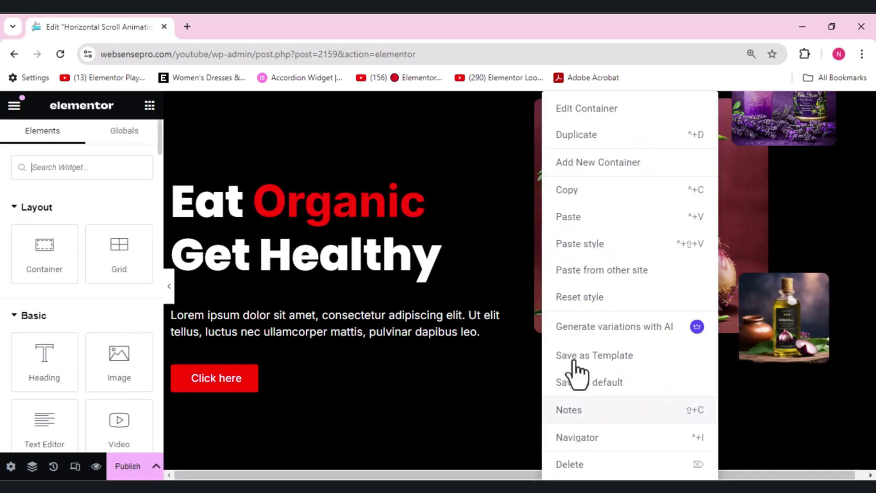
Select the image column's container through the Navigator, set its Align Items and Justify Content to Center, and close the Navigator
left_click(579, 437)
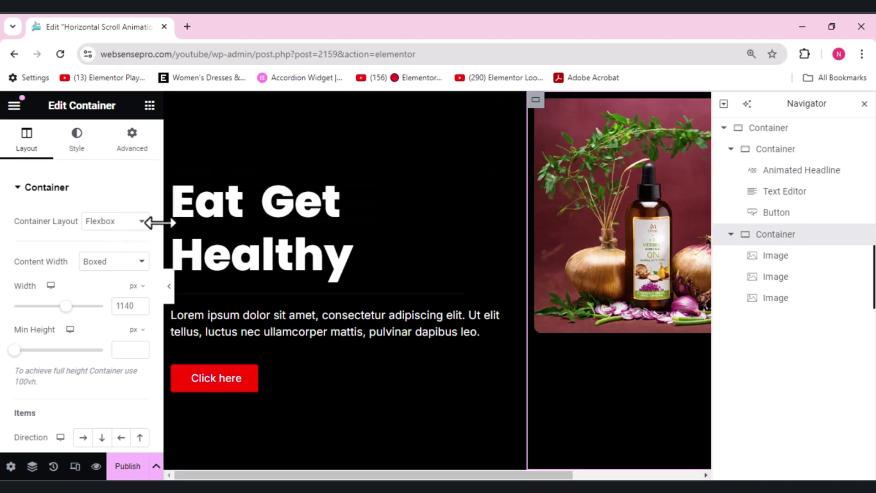
left_click_drag(159, 225, 145, 302)
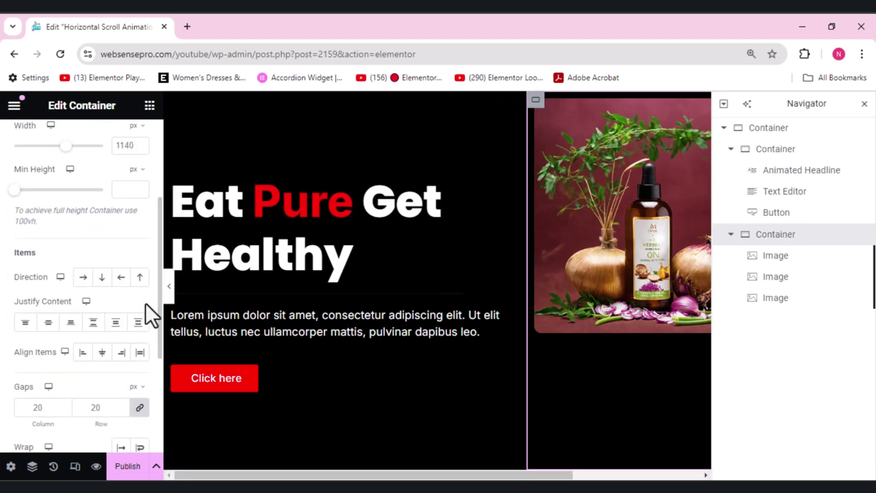
left_click(102, 352)
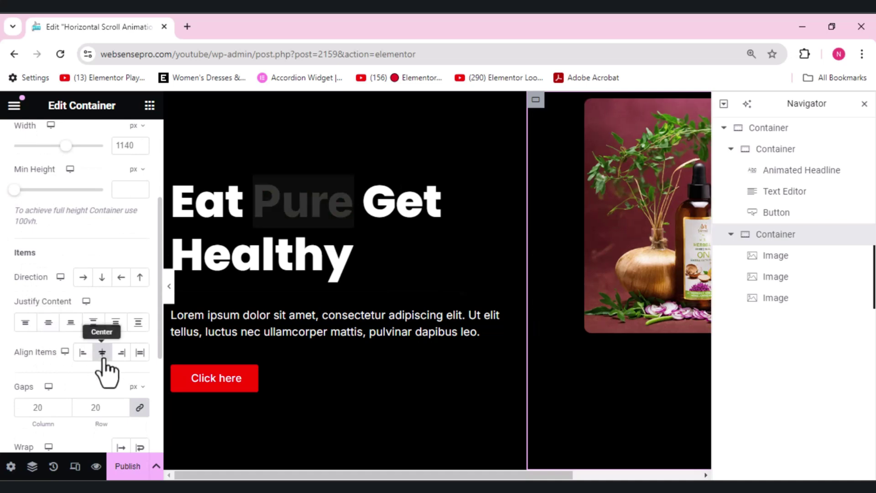
left_click(45, 324)
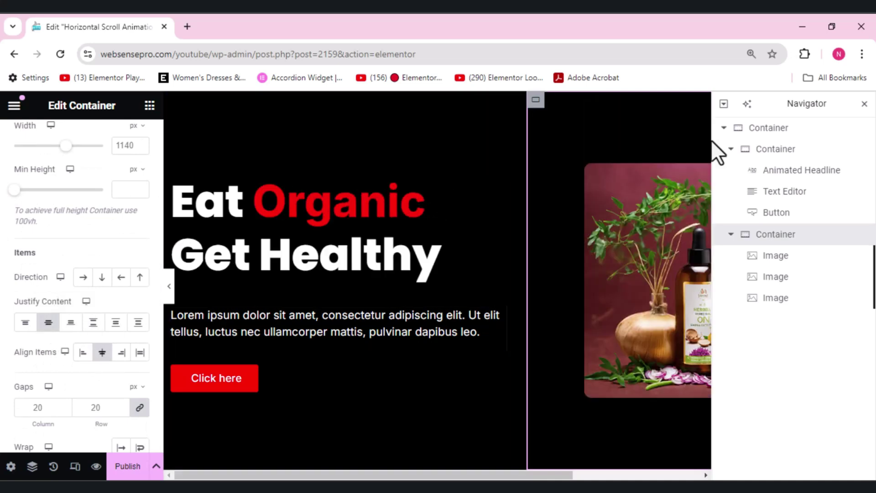
left_click(864, 105)
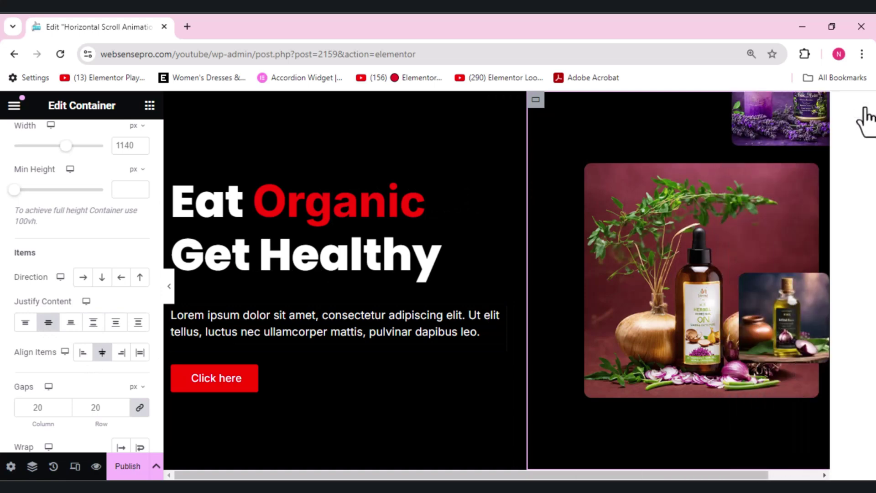
Set the small oil bottle image's vertical offset to 375 px so it overlaps the large image's lower corner
left_click(800, 114)
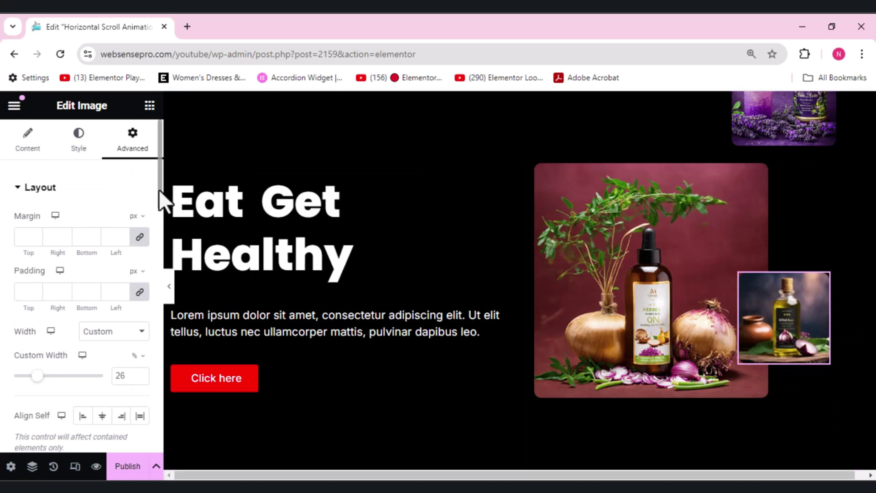
scroll(162, 231, "down", 3)
scroll(162, 231, "down", 5)
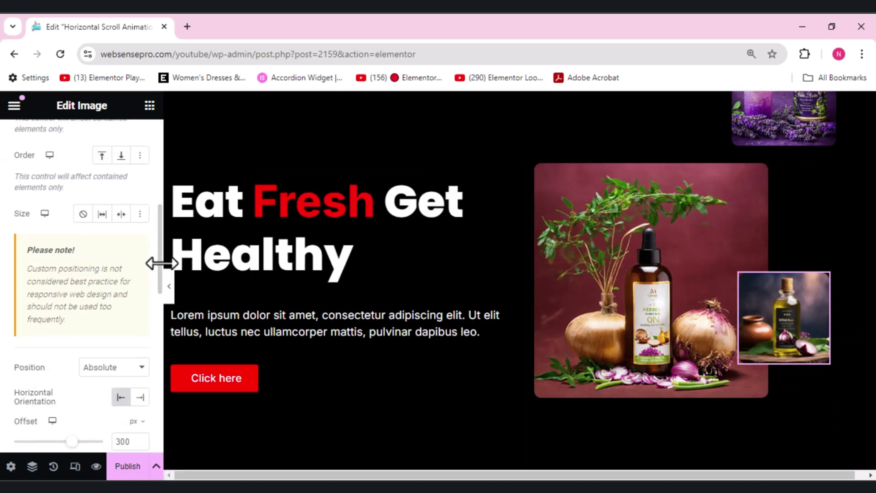
scroll(158, 270, "down", 5)
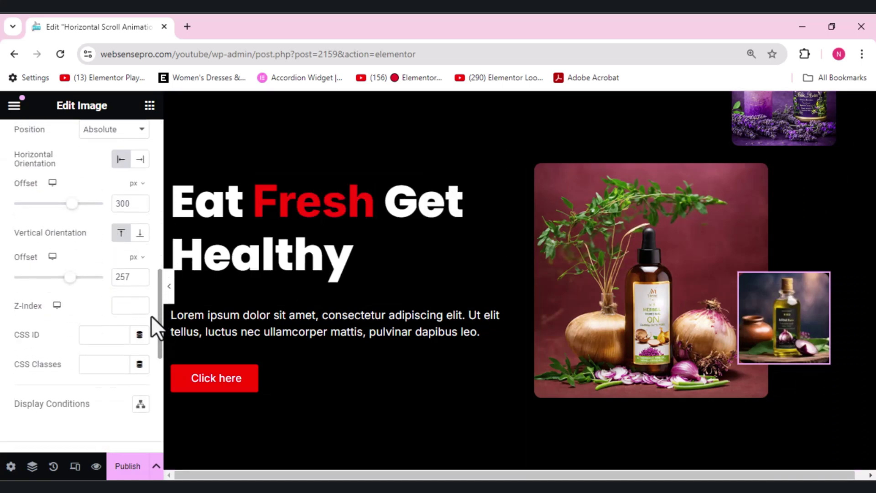
left_click(140, 275)
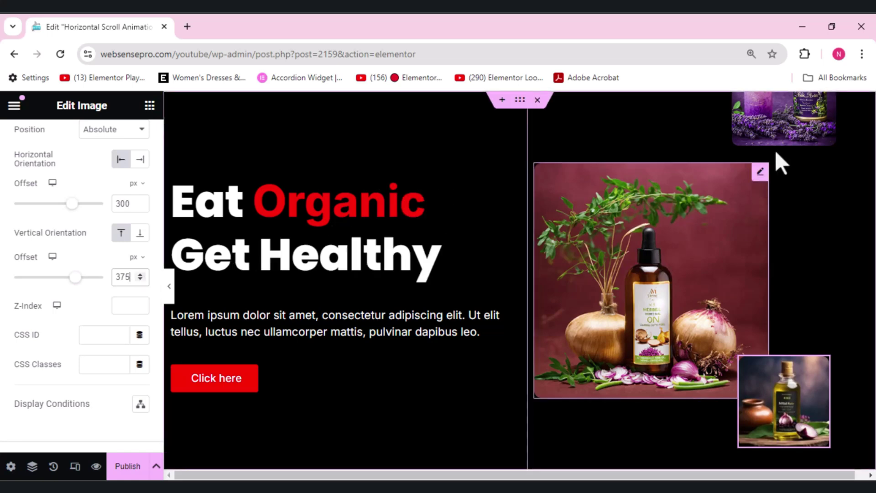
Set the purple product image's vertical offset to 13 px
left_click(251, 248)
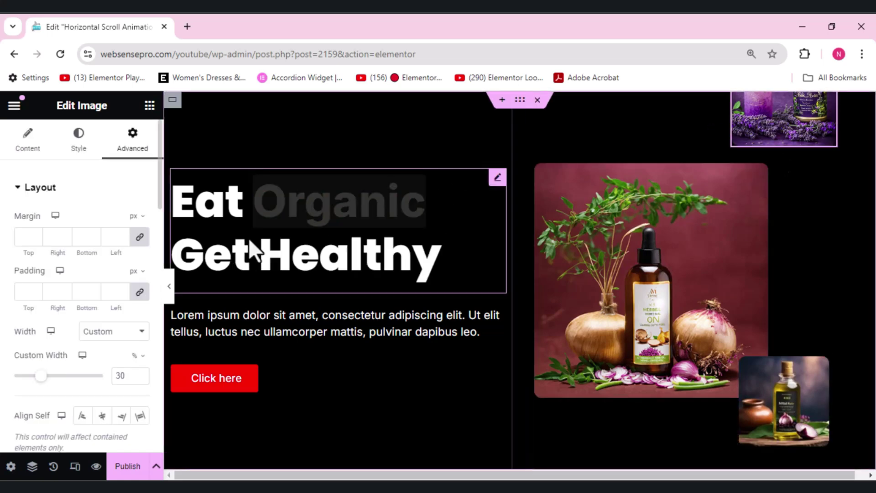
scroll(109, 266, "down", 6)
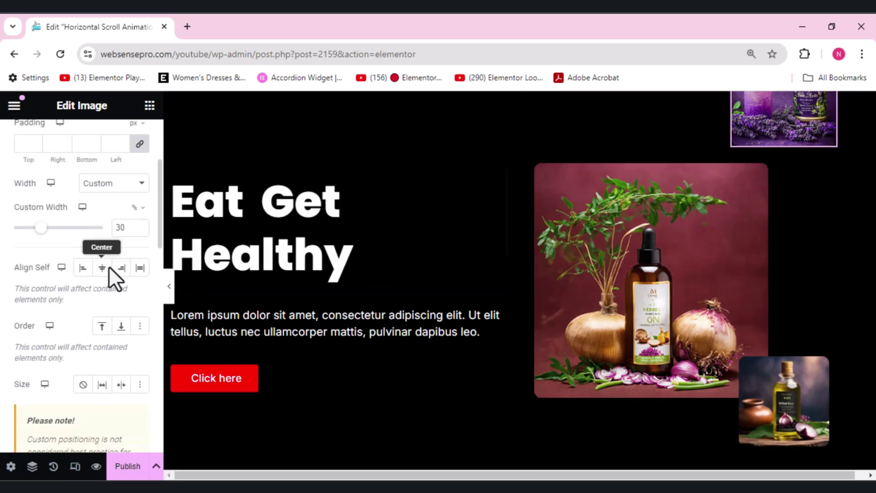
scroll(108, 267, "down", 4)
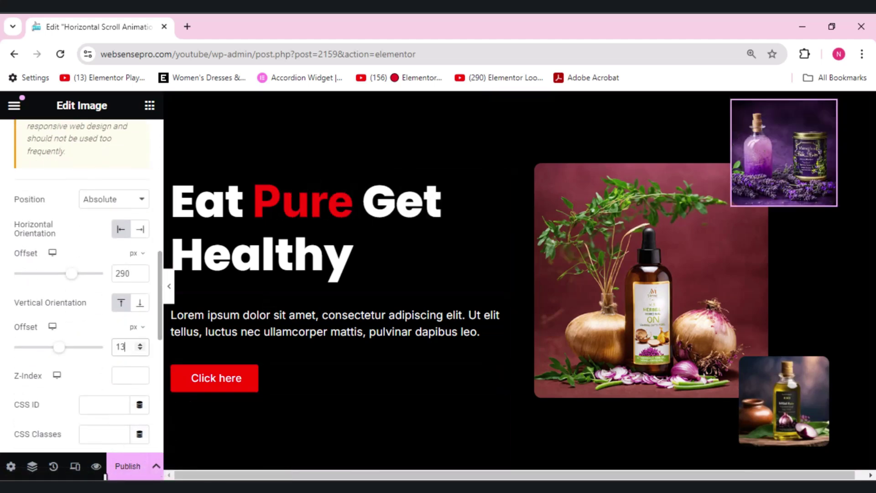
Publish the page, preview it in a new browser tab, and return to the editor
left_click(129, 466)
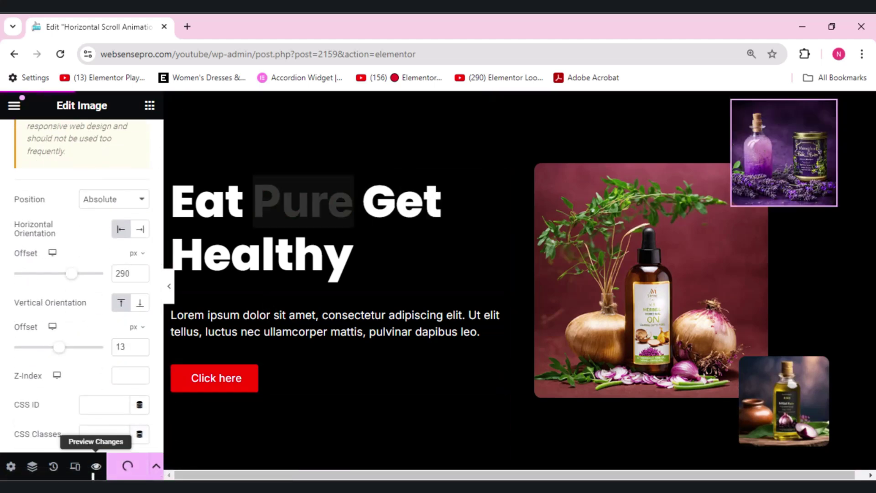
left_click(96, 466)
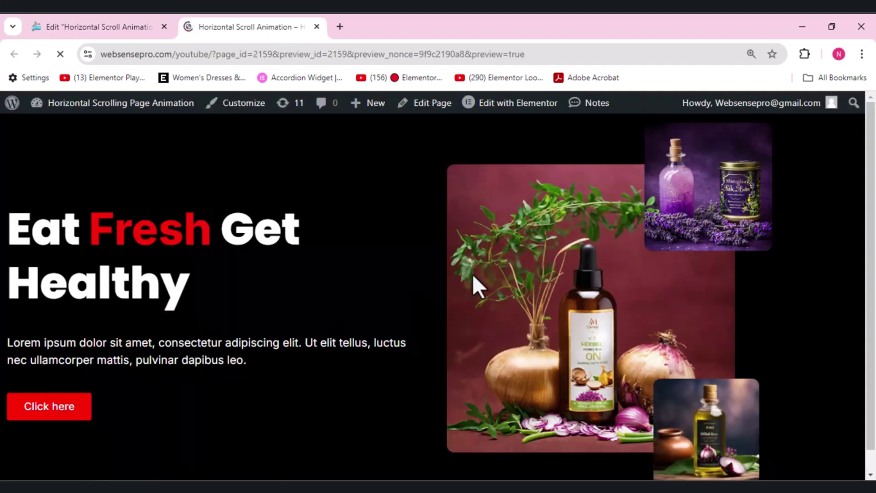
left_click(128, 25)
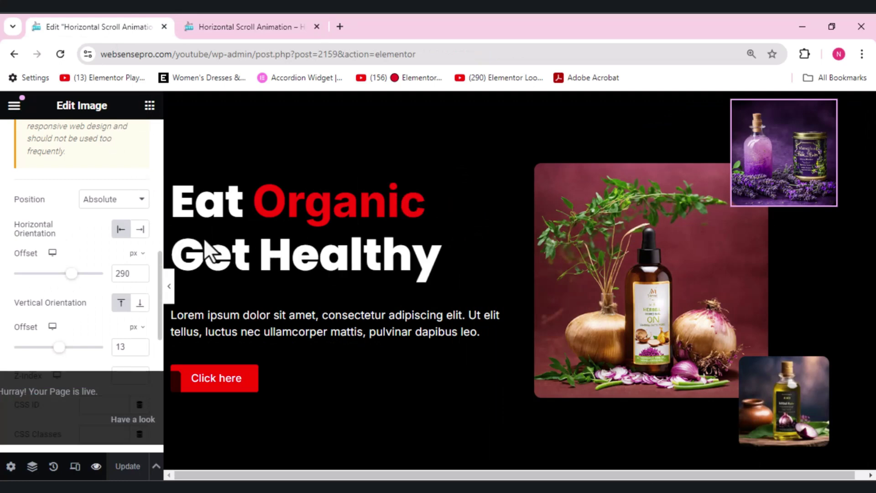
Turn on Mouse Effects for the purple product image and enable 3D Tilt with direction Direct and speed 4
left_click_drag(160, 282, 162, 127)
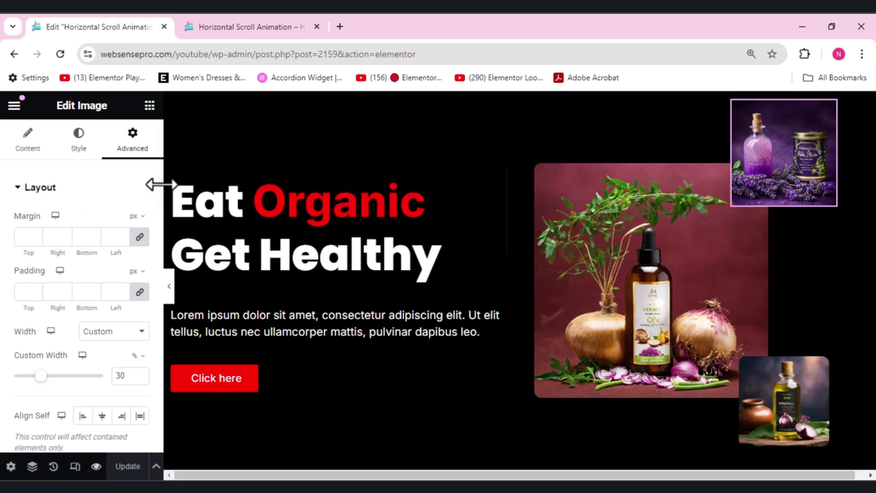
left_click_drag(157, 180, 152, 442)
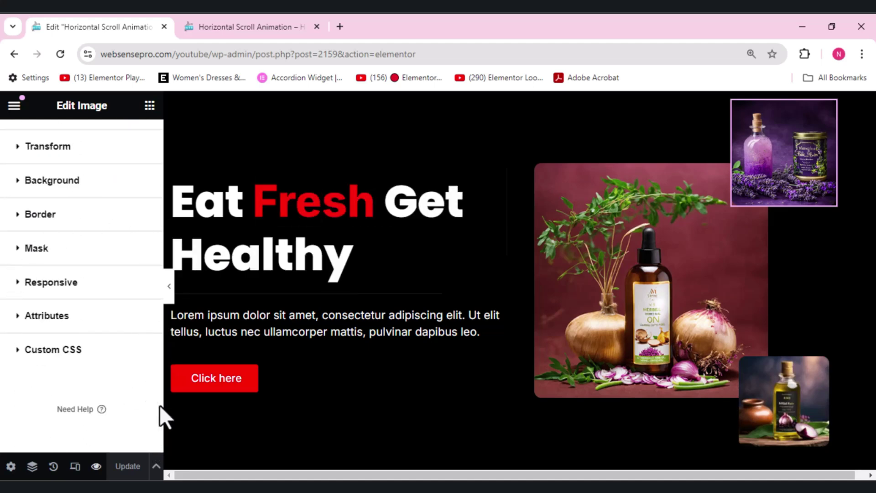
left_click_drag(158, 403, 151, 372)
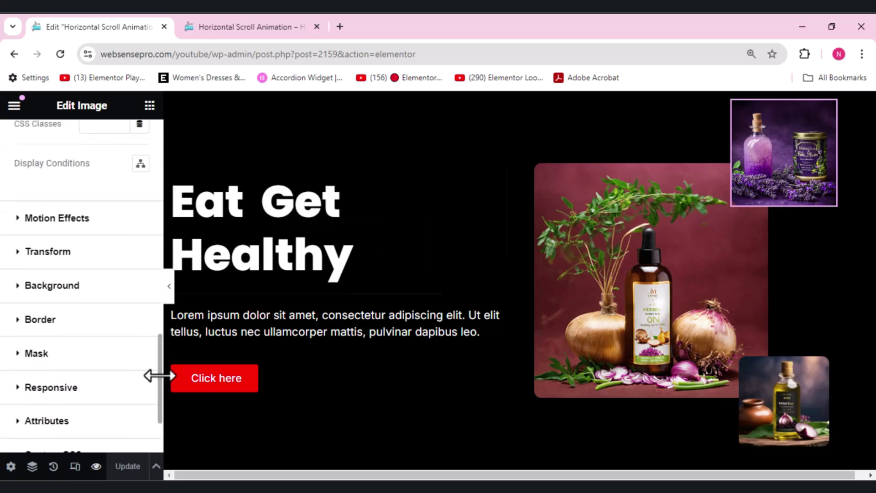
left_click(68, 218)
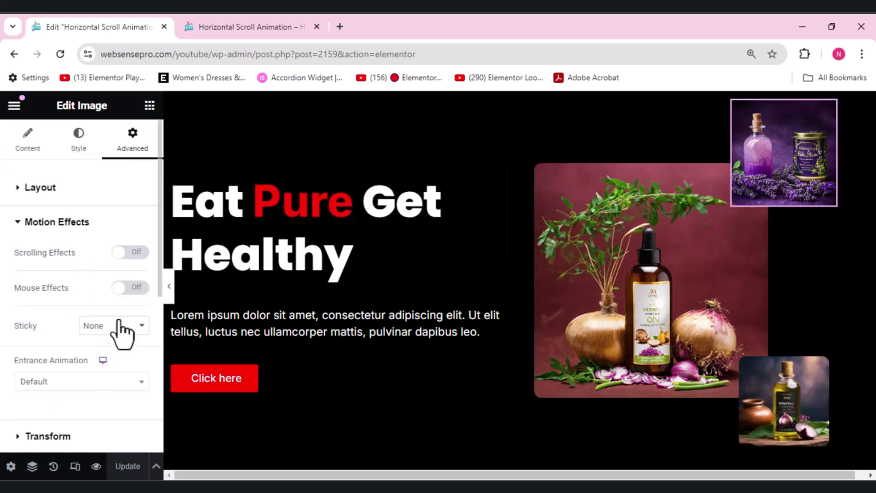
left_click(132, 288)
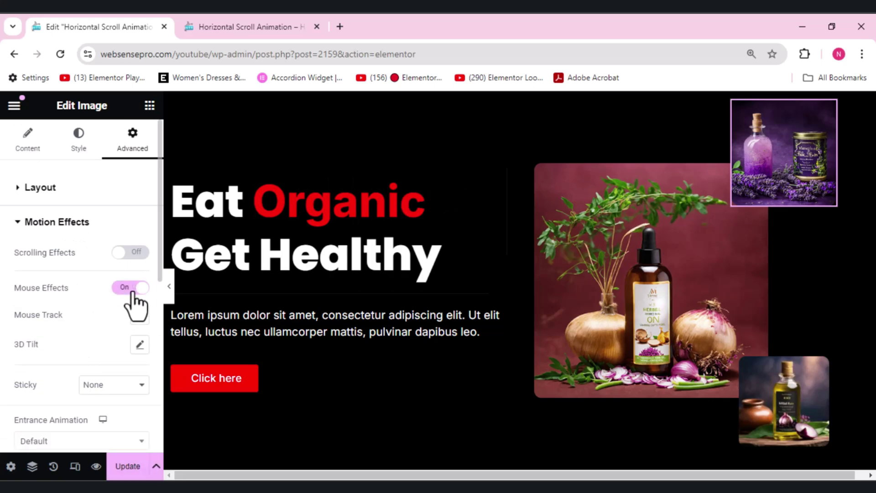
left_click(139, 348)
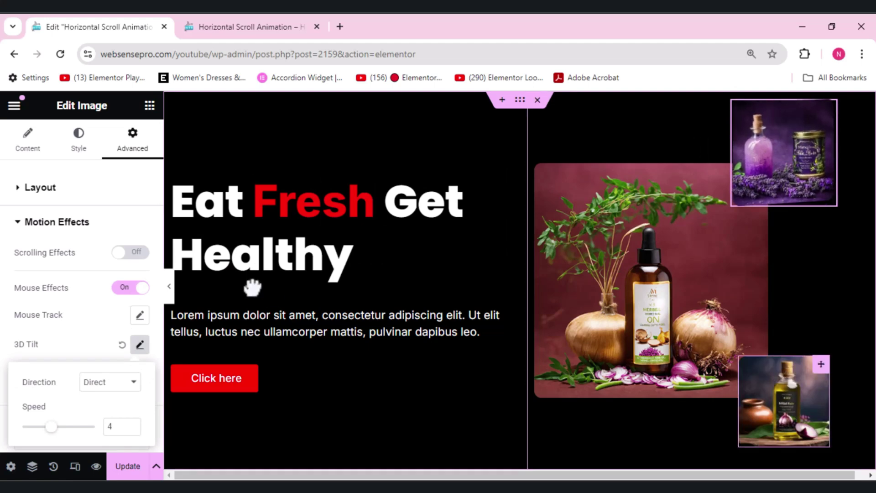
left_click(40, 187)
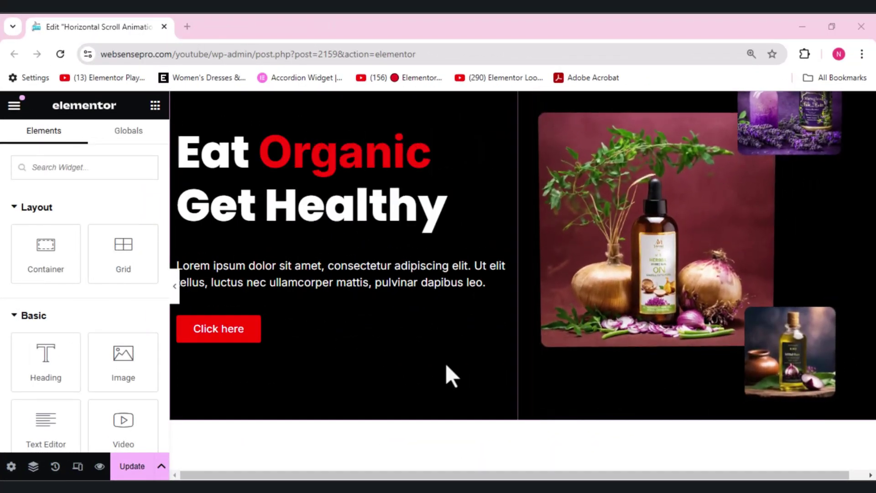
scroll(445, 363, "down", 5)
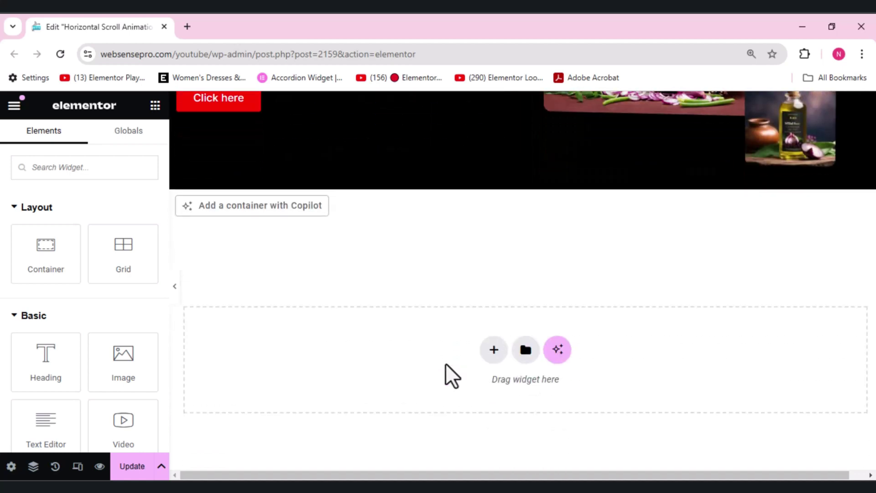
Add a new single-column Flexbox container with a vertical structure below the hero section
left_click(492, 351)
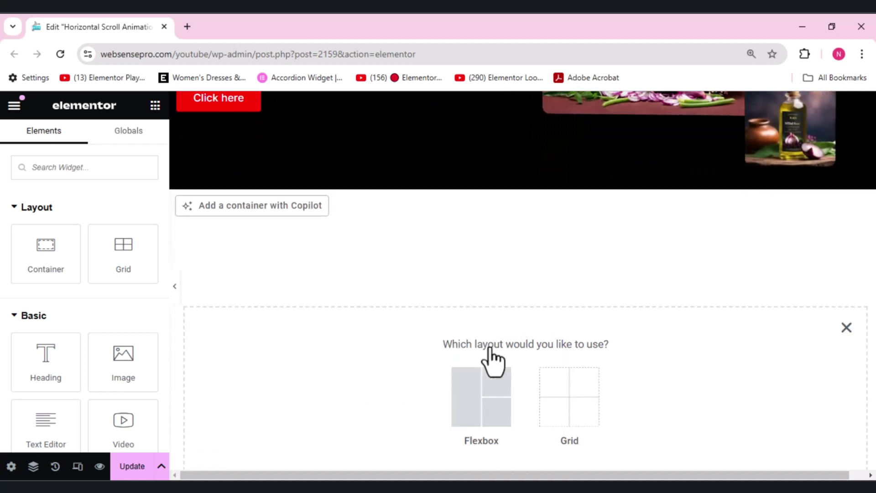
left_click(470, 423)
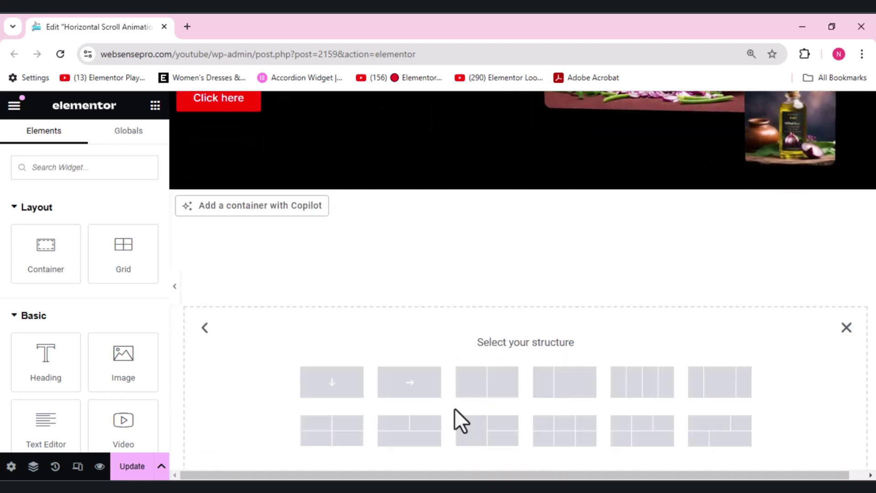
left_click(331, 382)
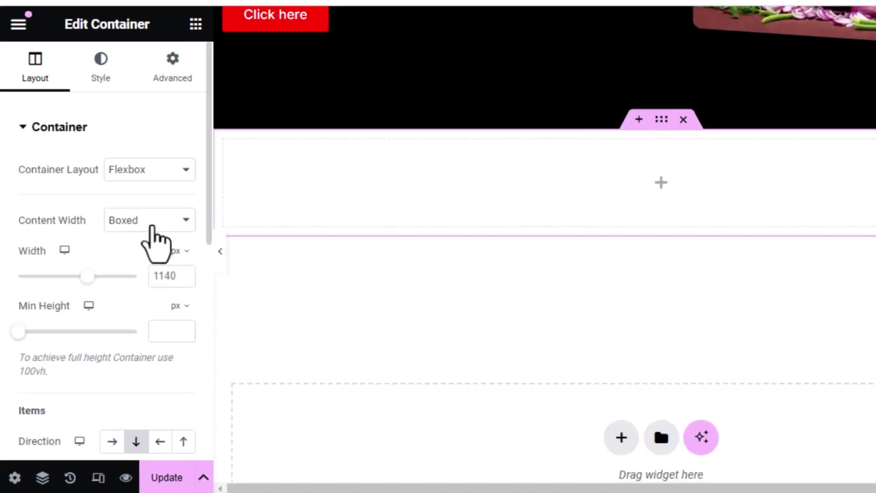
Set the new container's content width to Full Width and its width to the custom value auto
left_click(129, 264)
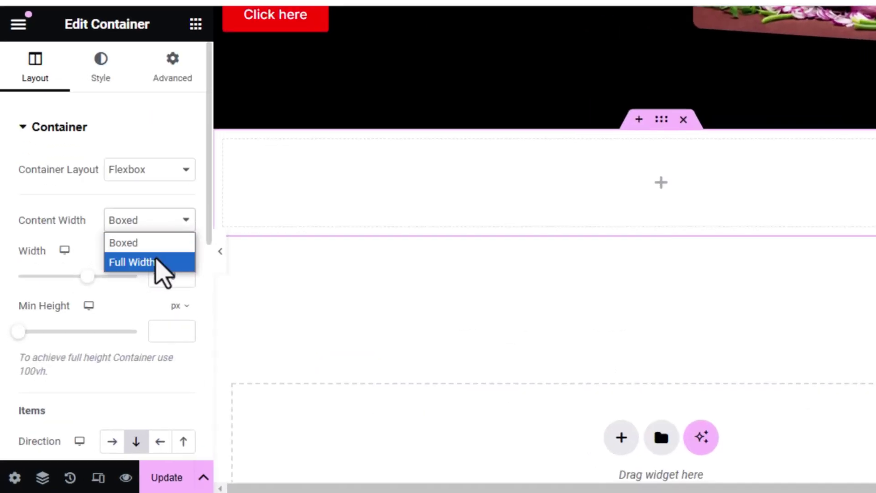
left_click(156, 261)
left_click(182, 251)
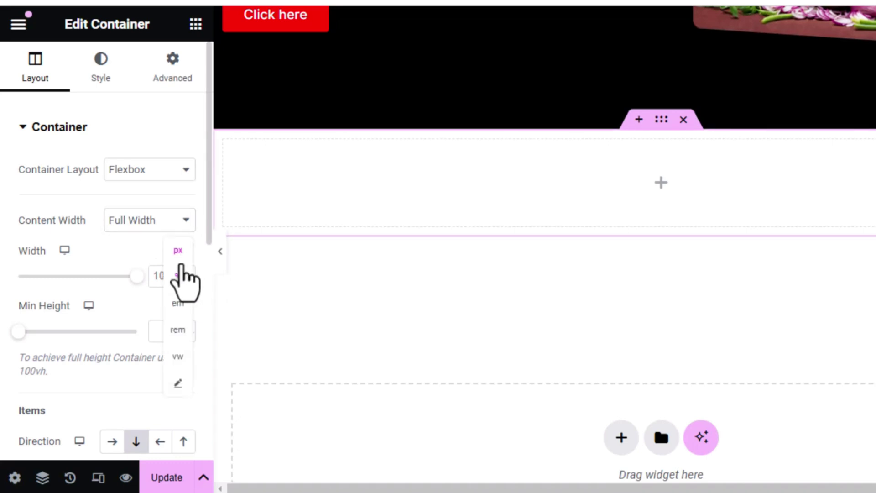
left_click(178, 383)
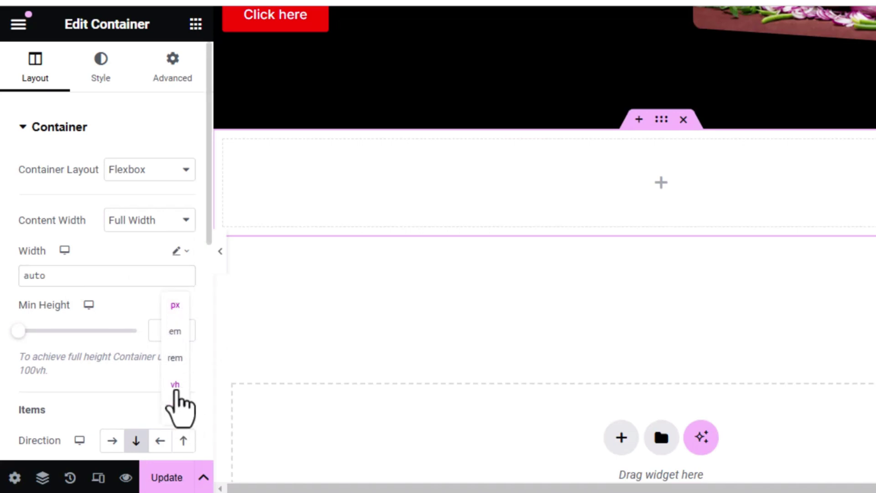
Set the container's minimum height to 100 vh and its item direction to Row - horizontal
left_click(175, 385)
left_click_drag(17, 335, 164, 336)
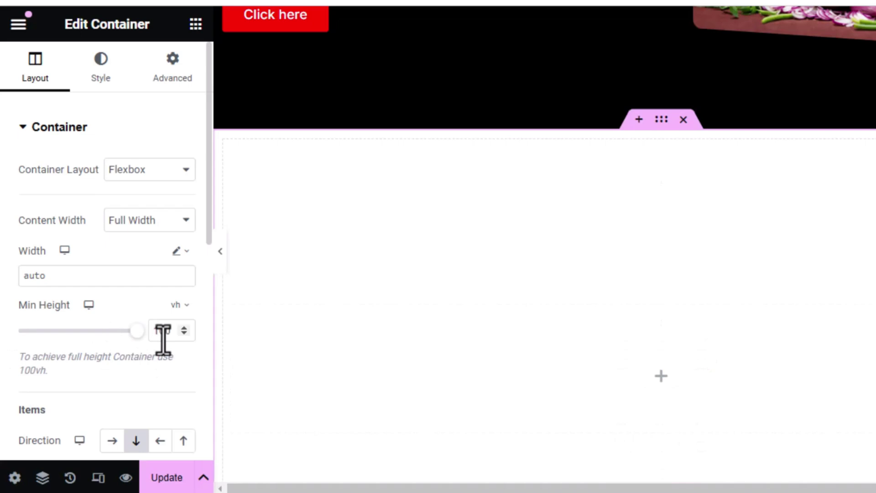
left_click(110, 442)
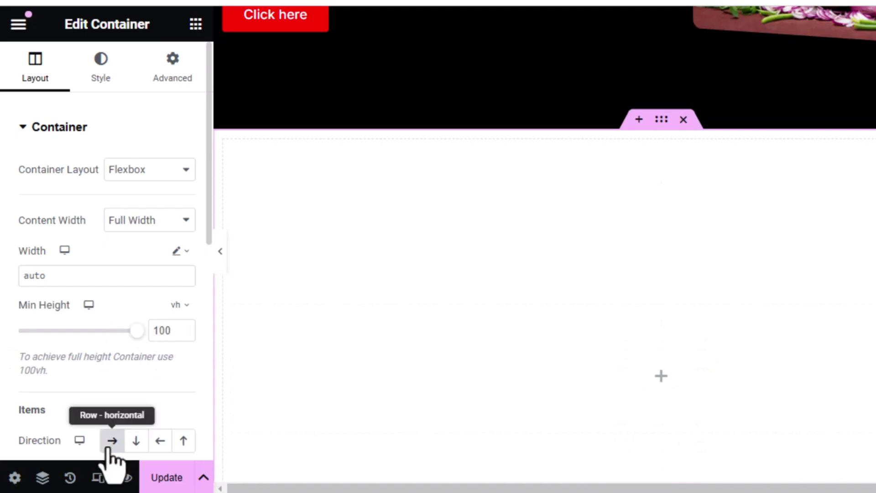
Nest another Container element inside the new full-height container
left_click(195, 26)
left_click_drag(60, 221, 497, 332)
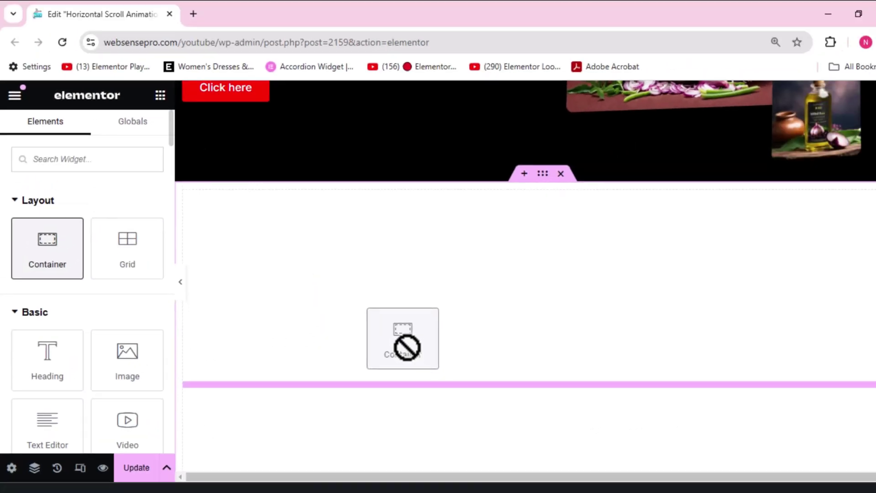
left_click_drag(408, 348, 210, 225)
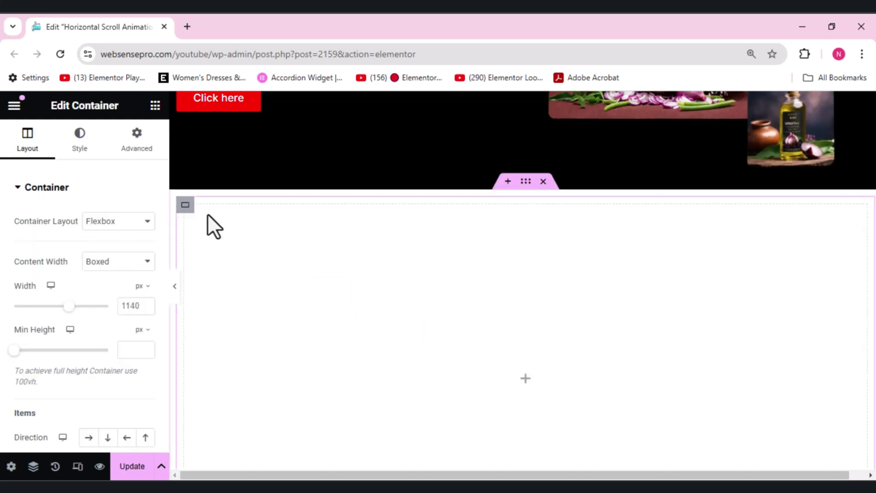
Set the padding to 0 on all sides for the outer container and for the nested one, selected through the page structure
left_click(527, 182)
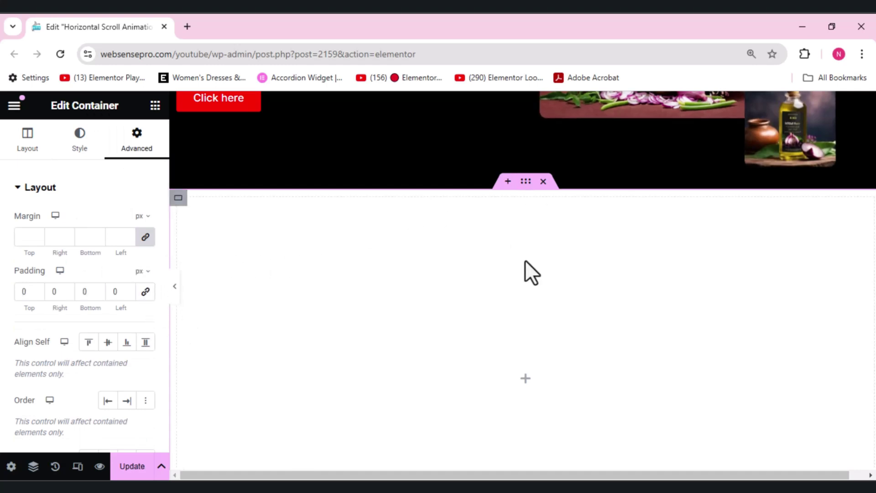
right_click(525, 215)
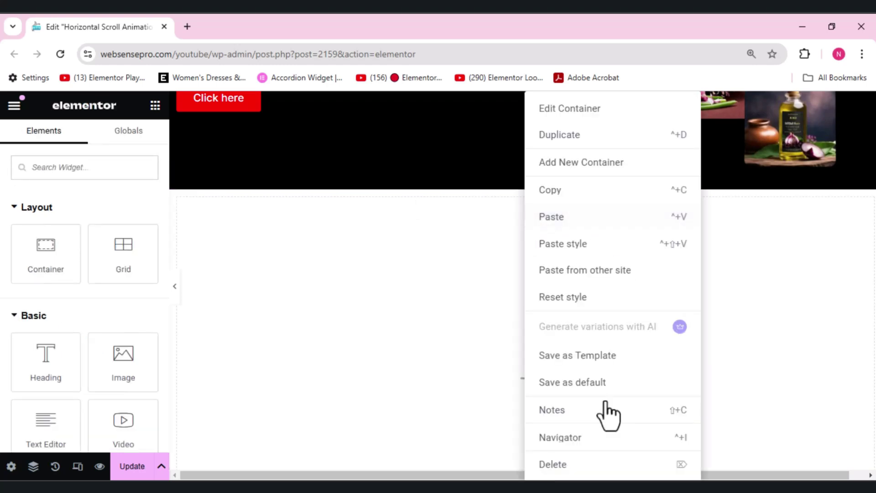
left_click(559, 438)
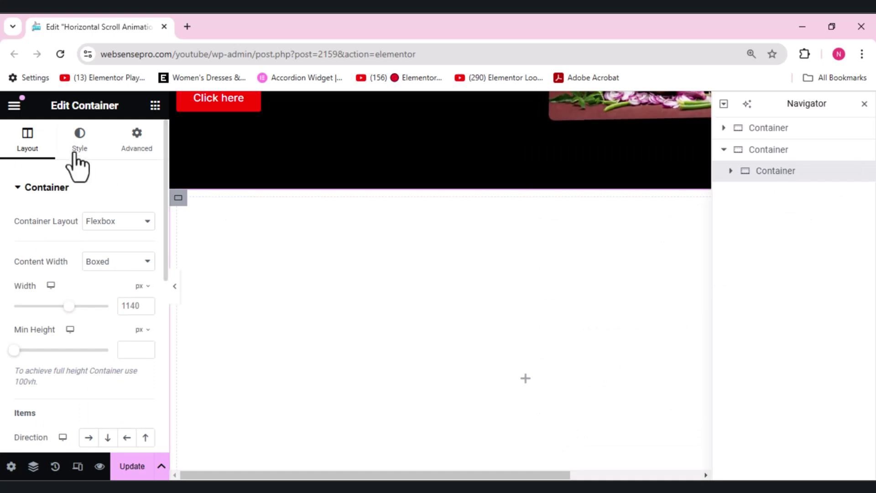
left_click(137, 149)
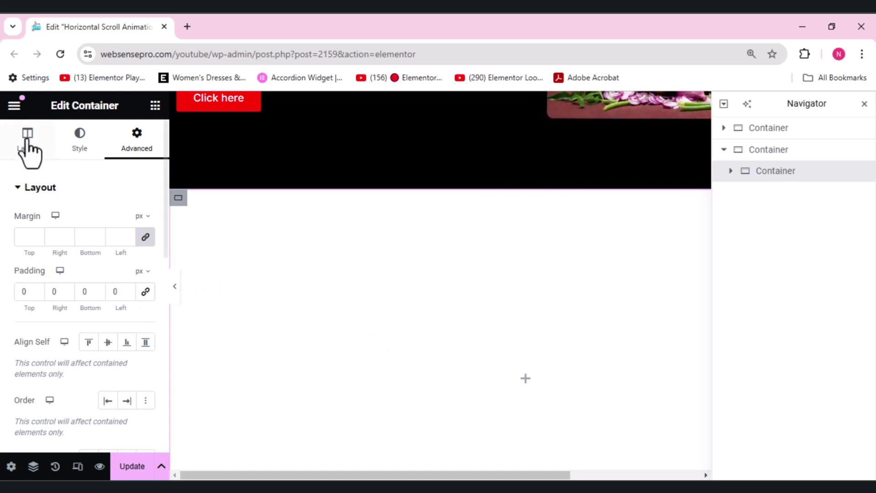
Give the nested container a Classic background with the image future.jpg from the media library
left_click(88, 153)
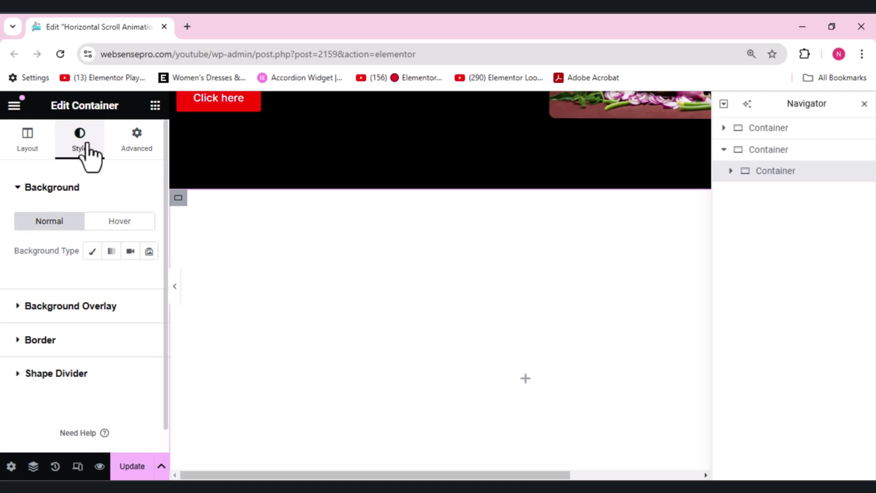
left_click(93, 255)
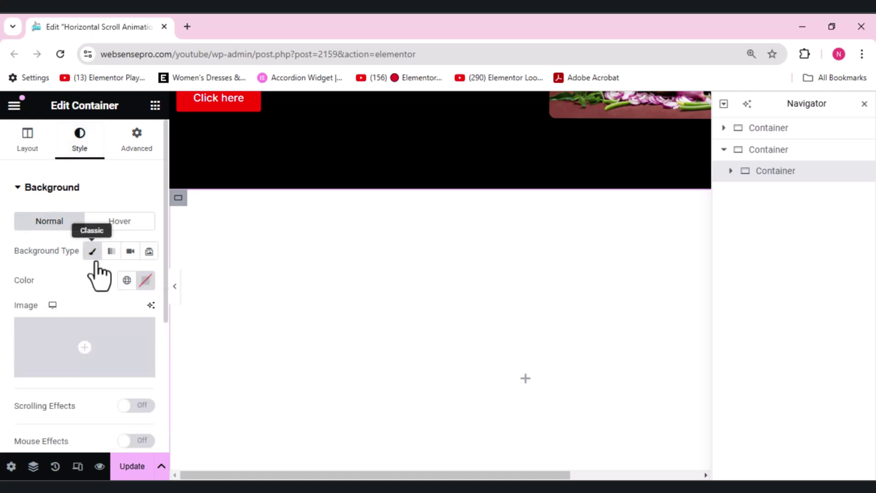
left_click(113, 351)
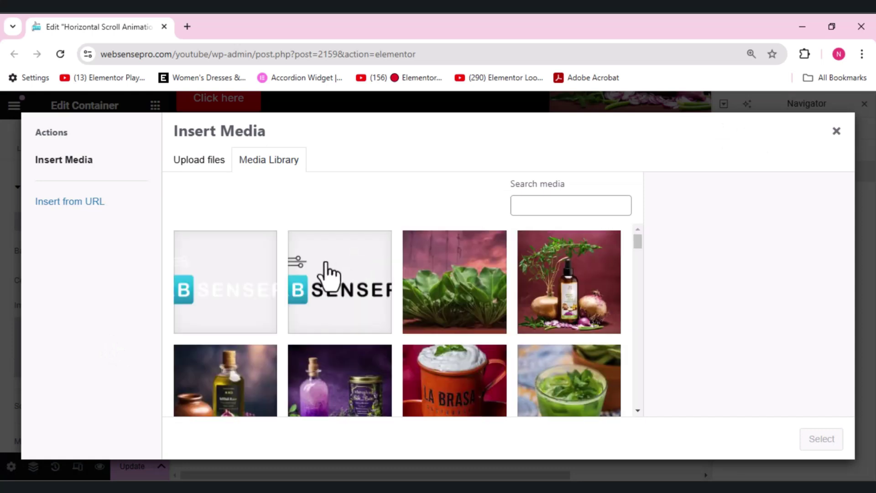
left_click(467, 284)
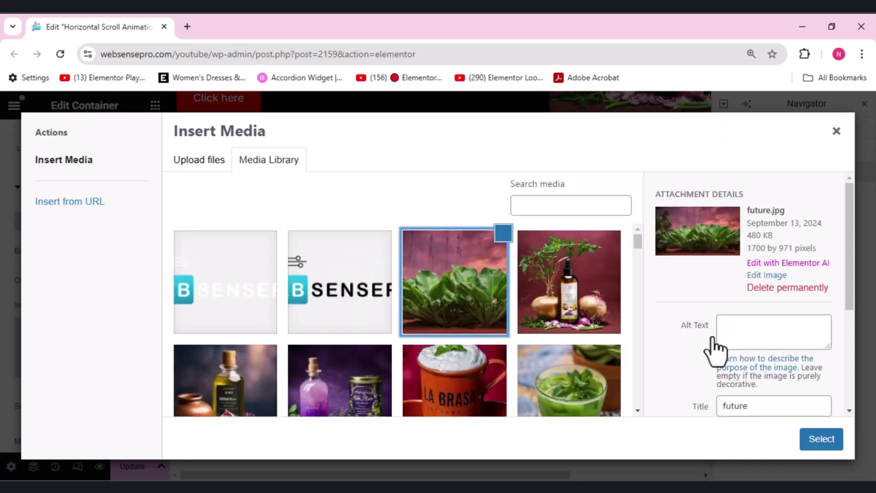
left_click(825, 442)
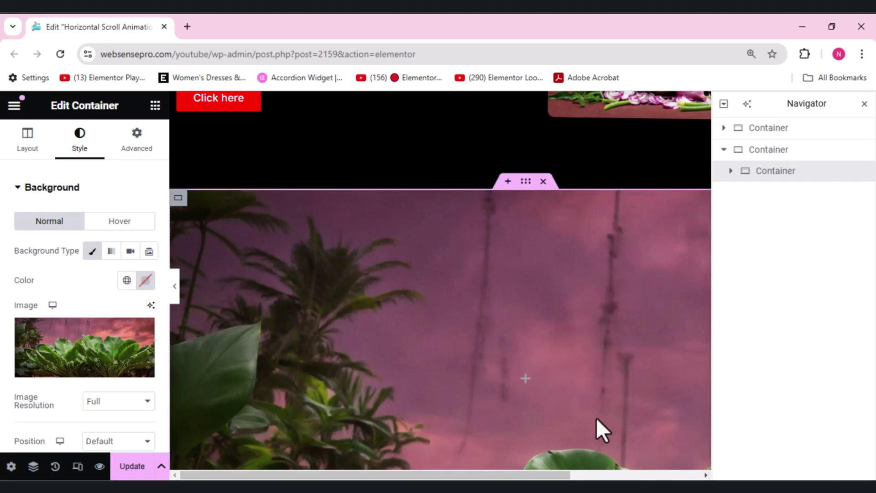
Set the nested container's direction to row and add an Animated Headline widget inside it
left_click(680, 247)
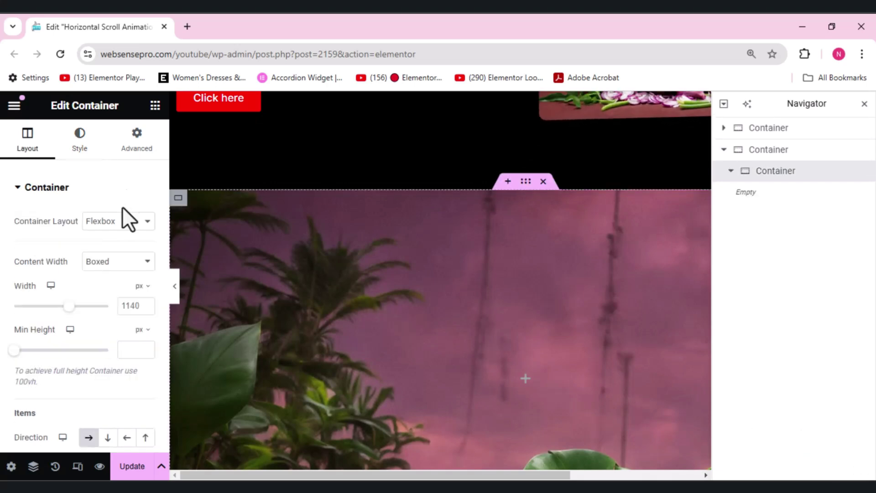
left_click(155, 108)
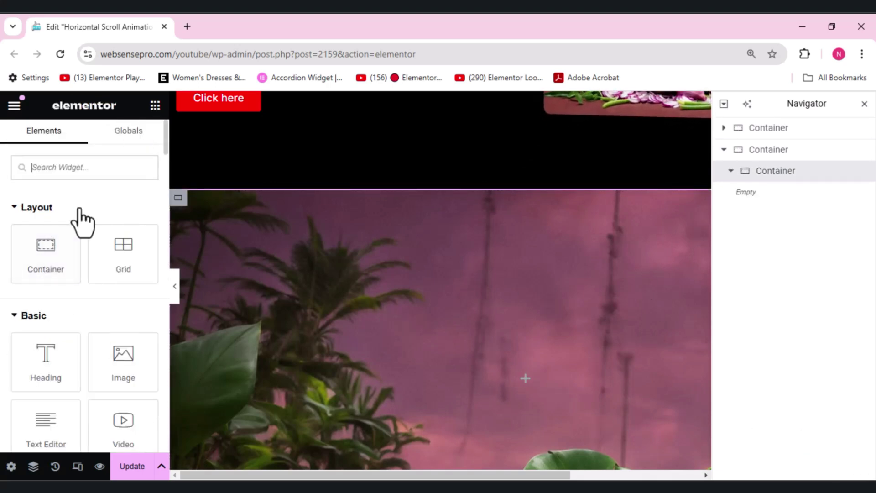
type("anima")
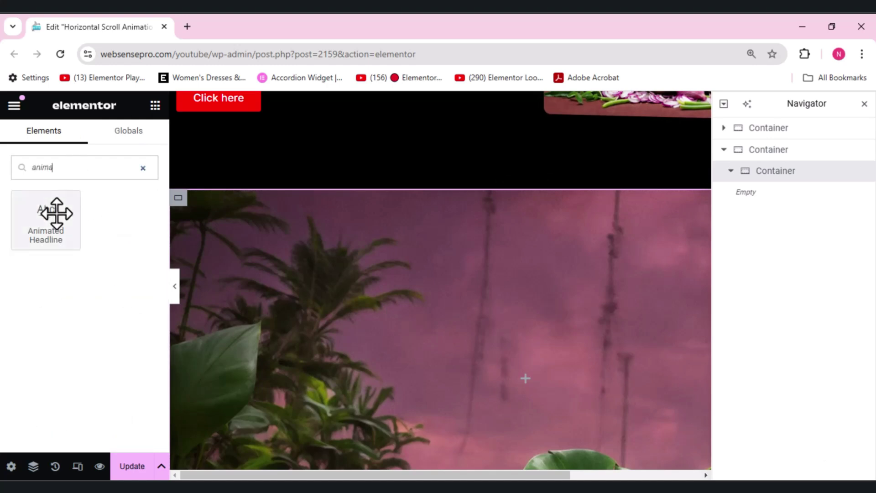
left_click_drag(55, 211, 493, 362)
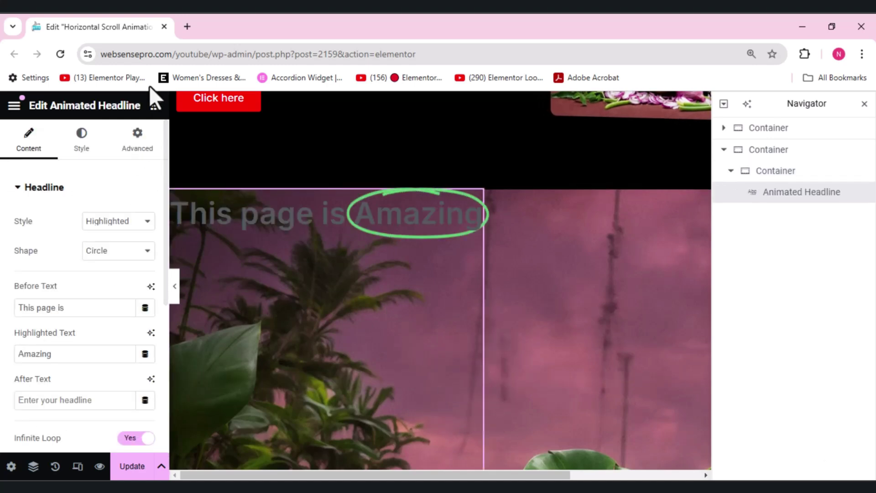
Add an Image widget beside the animated headline in the nested container and select it
left_click(155, 106)
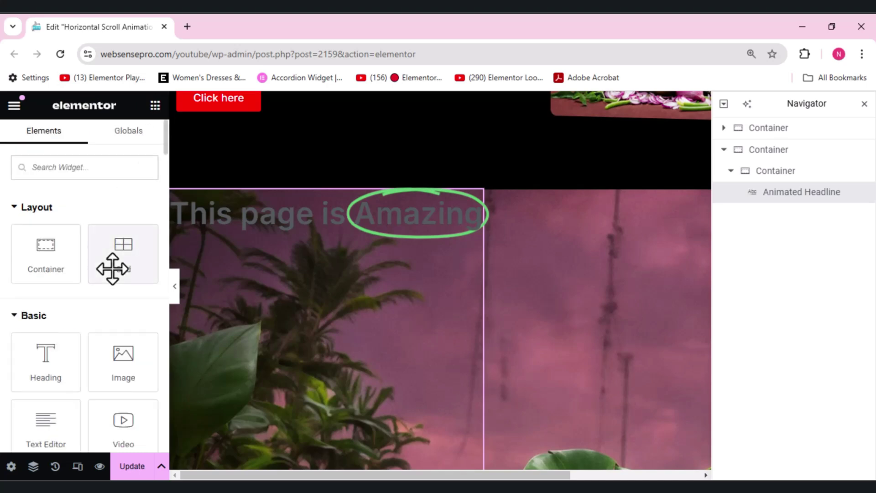
left_click_drag(124, 367, 419, 268)
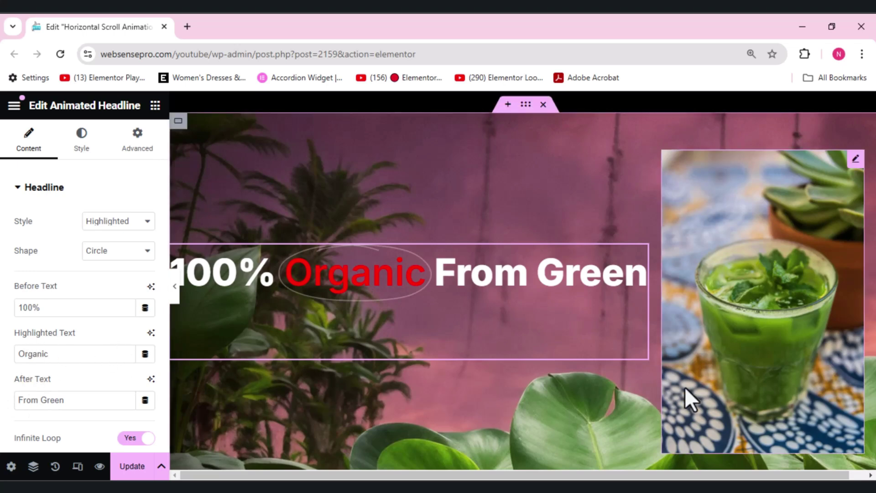
left_click(741, 349)
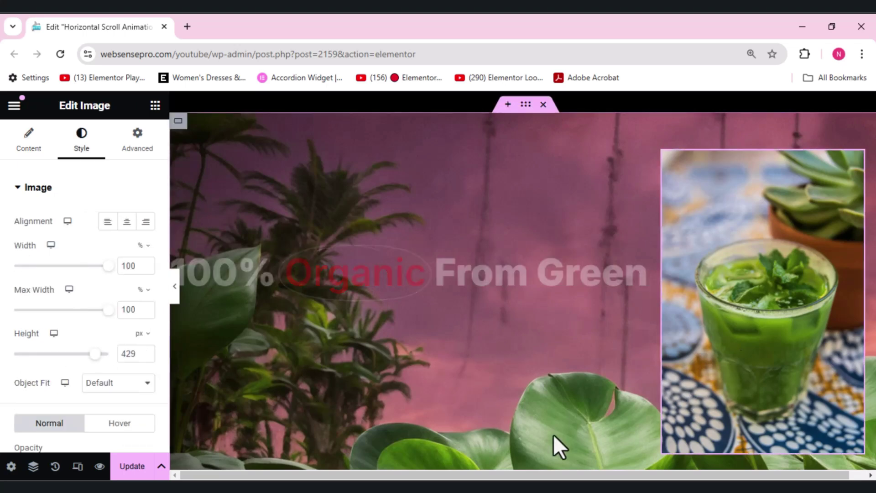
Show the page structure and add another single-column Flexbox container below the green-leaf section
scroll(530, 432, "down", 6)
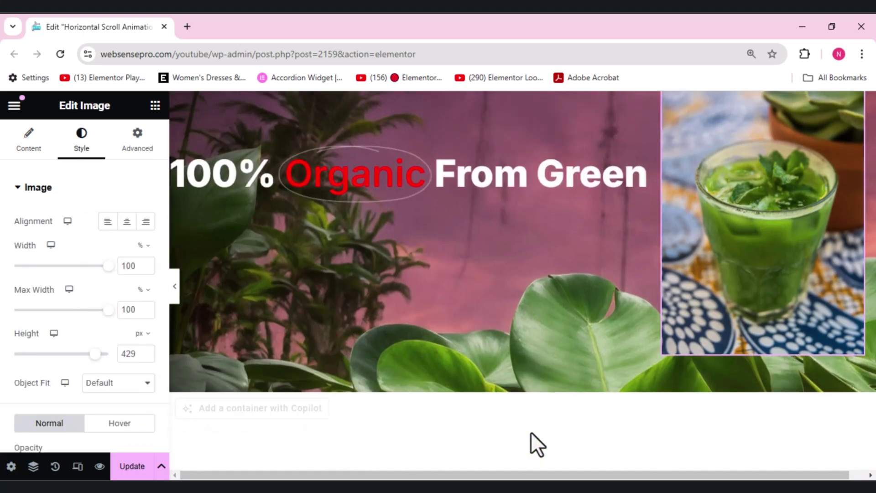
key("ctrl+i")
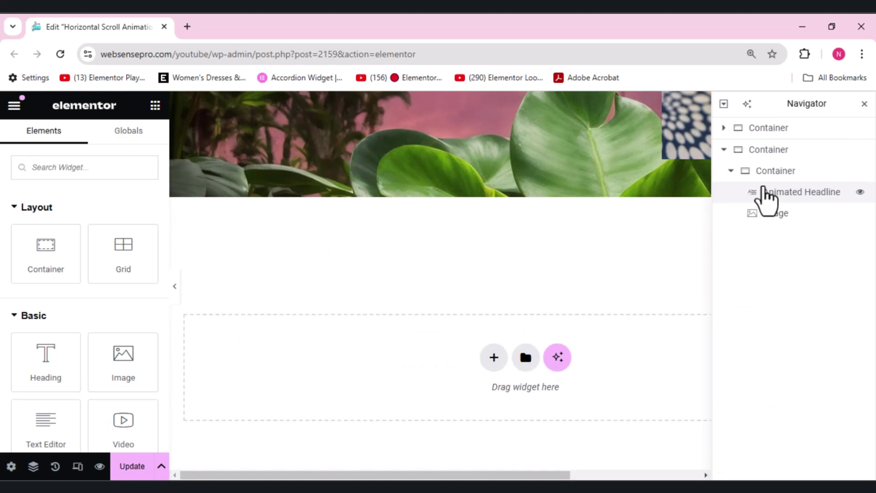
left_click(491, 358)
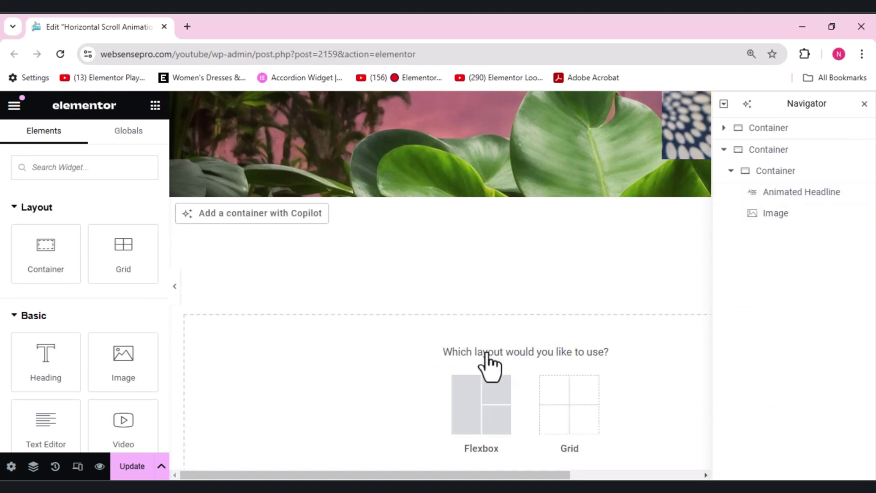
left_click(480, 419)
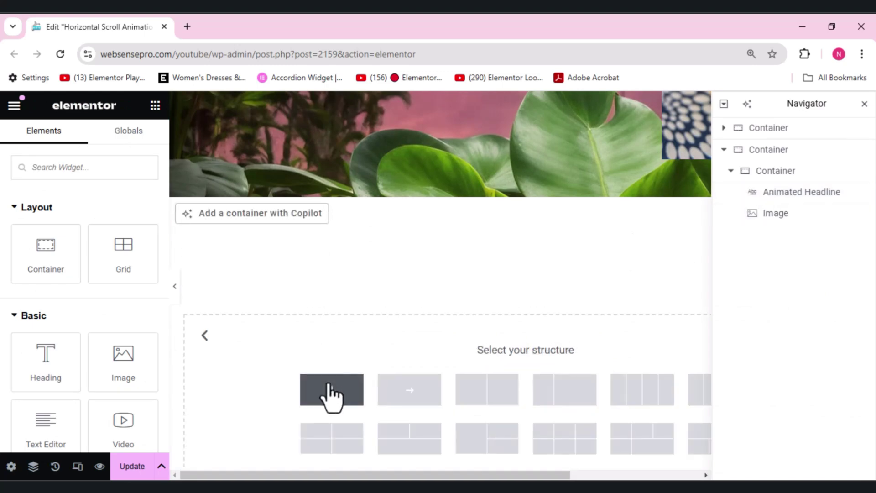
left_click(332, 390)
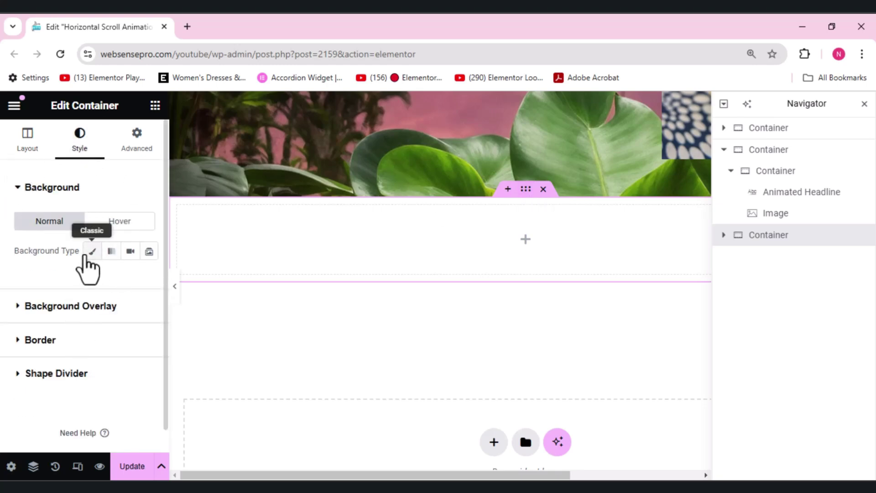
Give the newest container a Classic background in mint green, #83EFC4
left_click(85, 256)
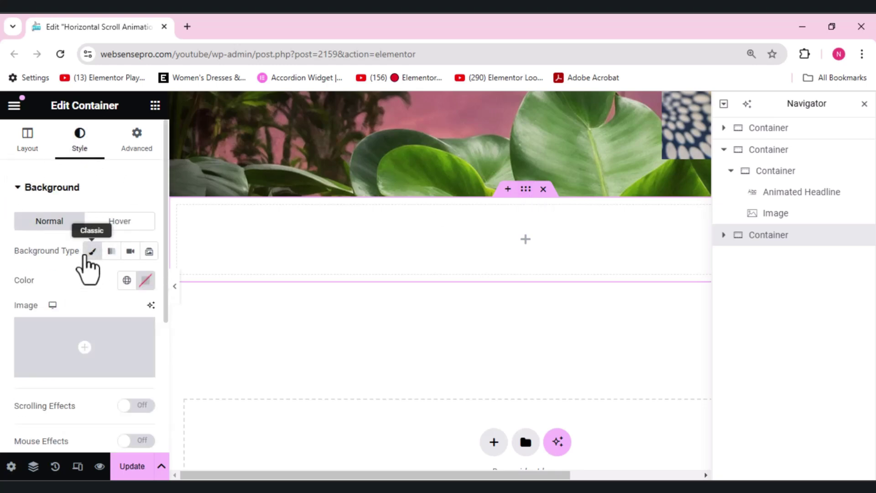
left_click(145, 281)
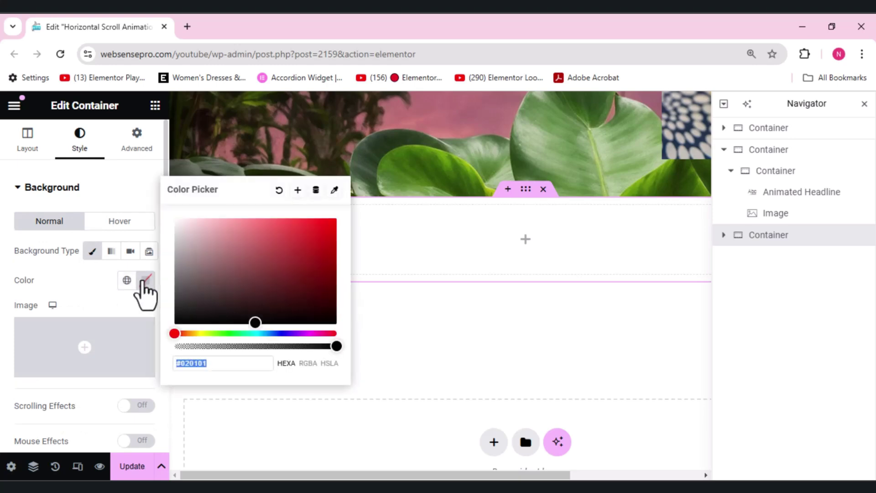
left_click(236, 334)
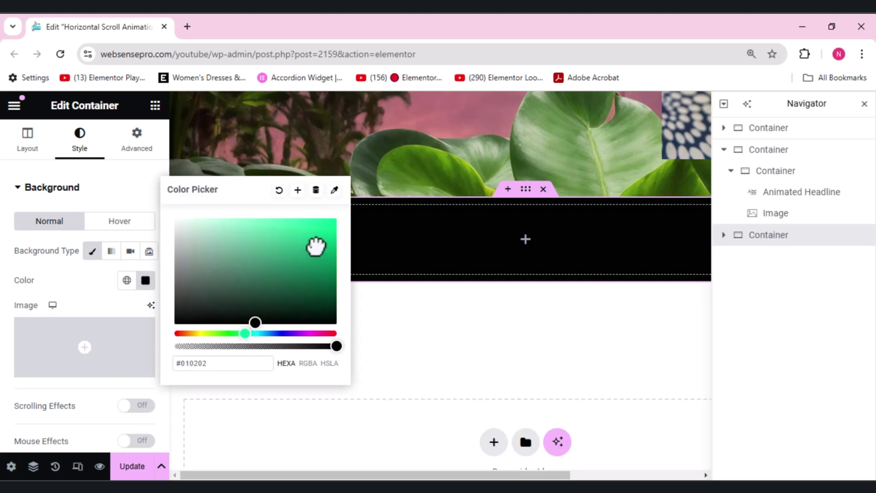
left_click_drag(315, 247, 339, 211)
left_click(243, 225)
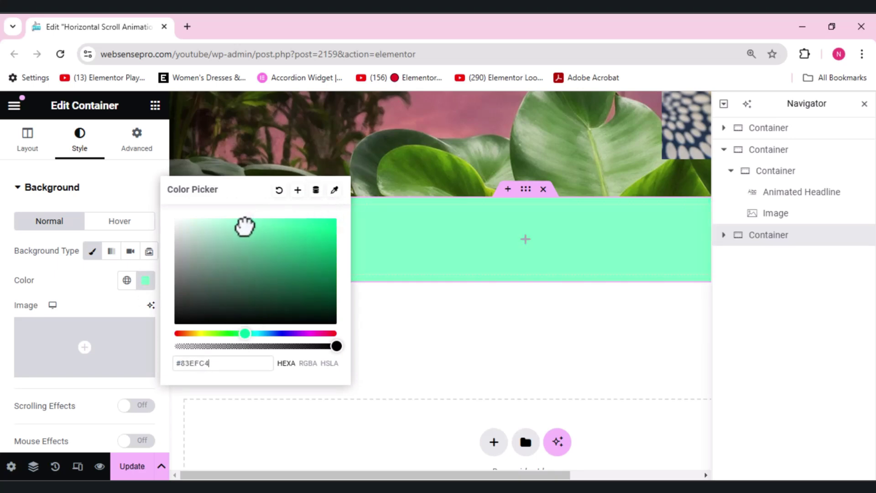
Change the newest container's background color to dark green, #008E56
left_click(301, 279)
left_click_drag(325, 283, 347, 267)
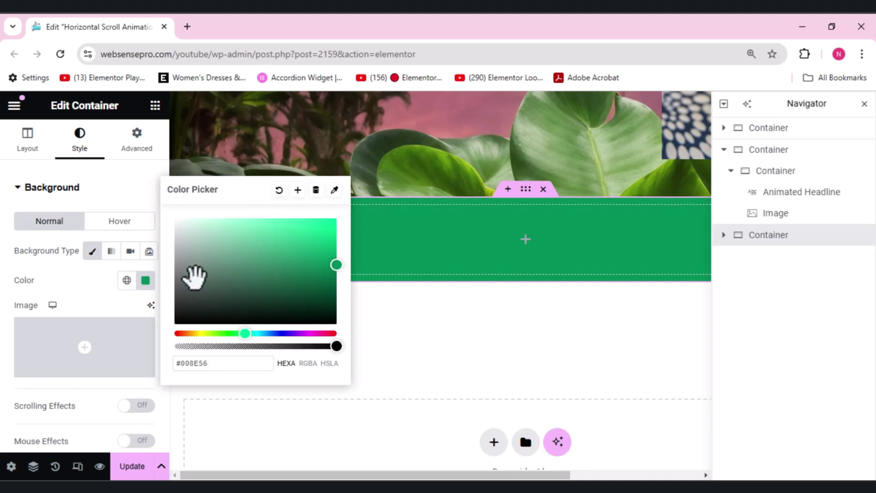
key("Escape")
Set the green container's padding to 0 on all sides and its minimum height to 100 vh
left_click(132, 145)
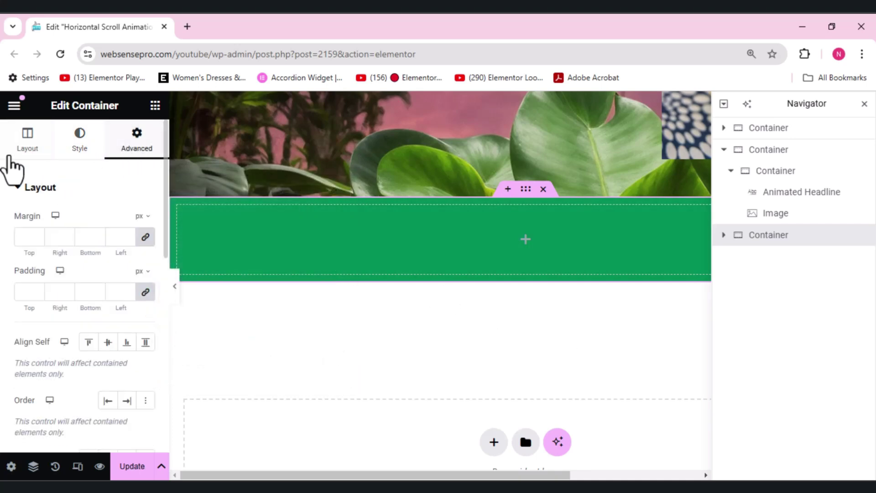
left_click(145, 292)
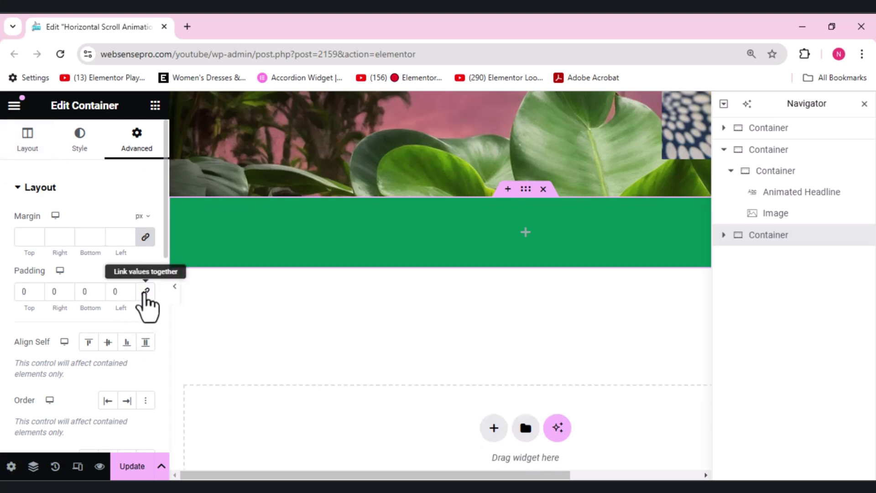
left_click(38, 143)
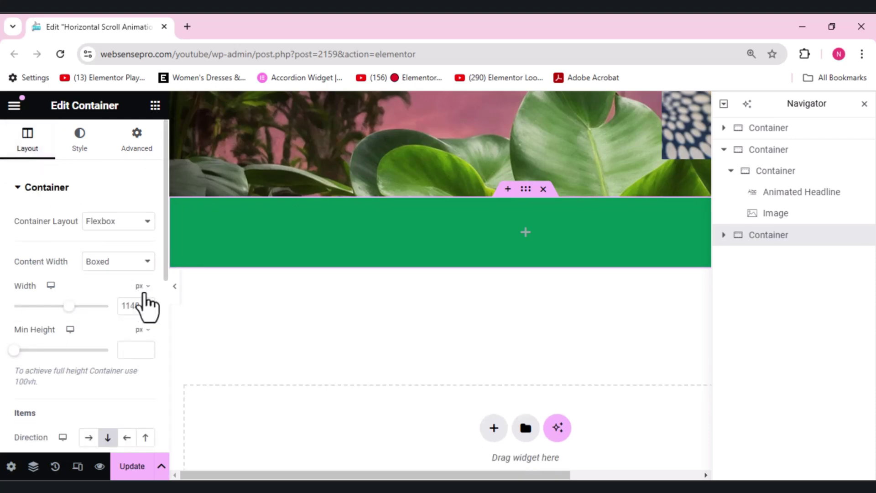
left_click(142, 330)
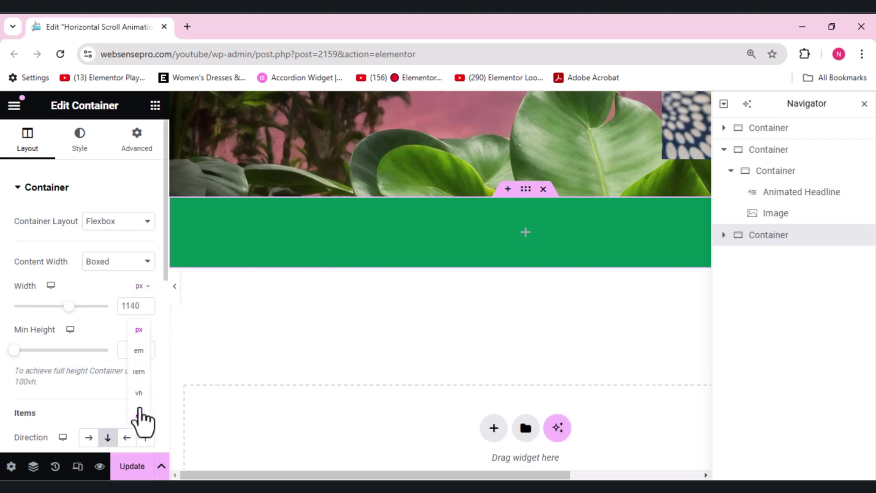
left_click(138, 395)
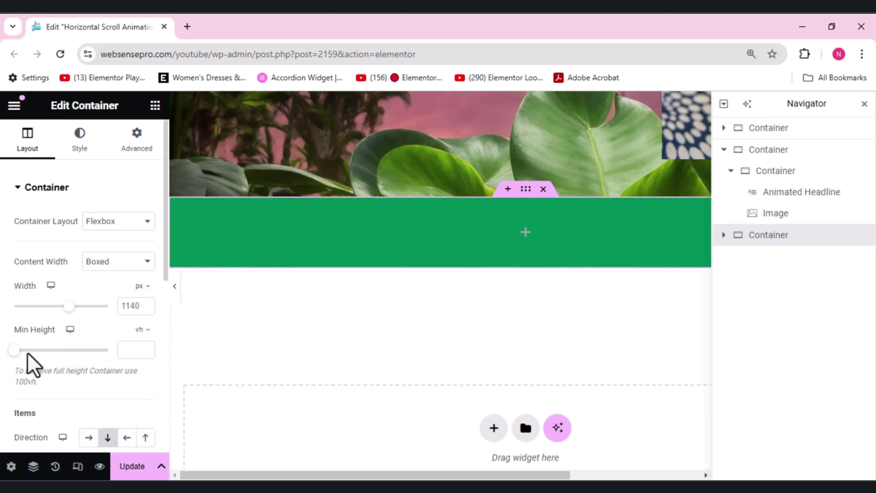
left_click_drag(14, 351, 147, 364)
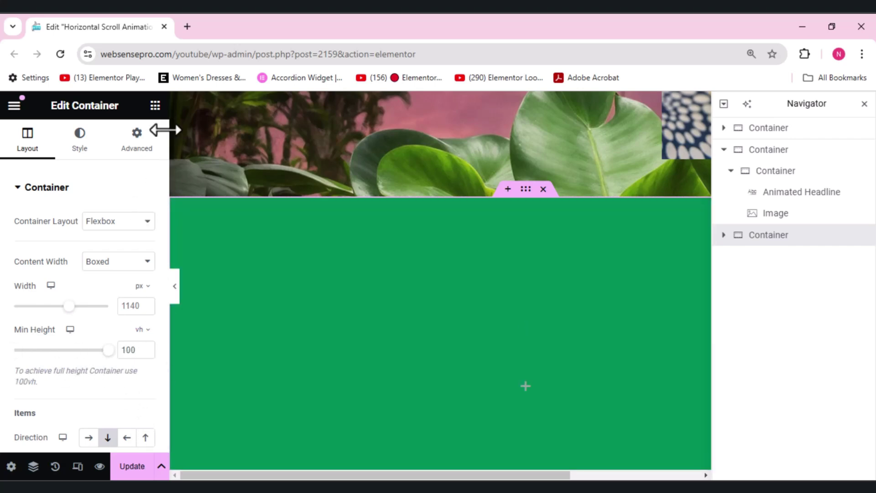
Add a Heading widget inside the green container and return to the widget list
left_click(155, 106)
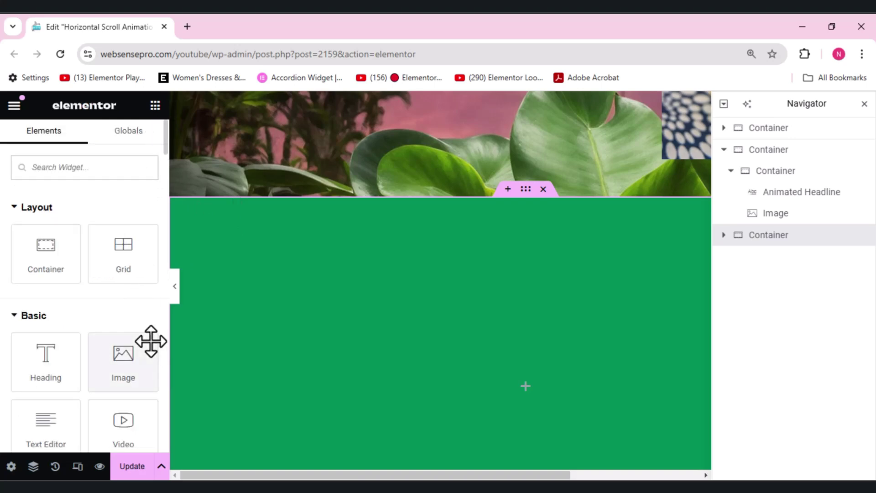
left_click_drag(33, 360, 355, 379)
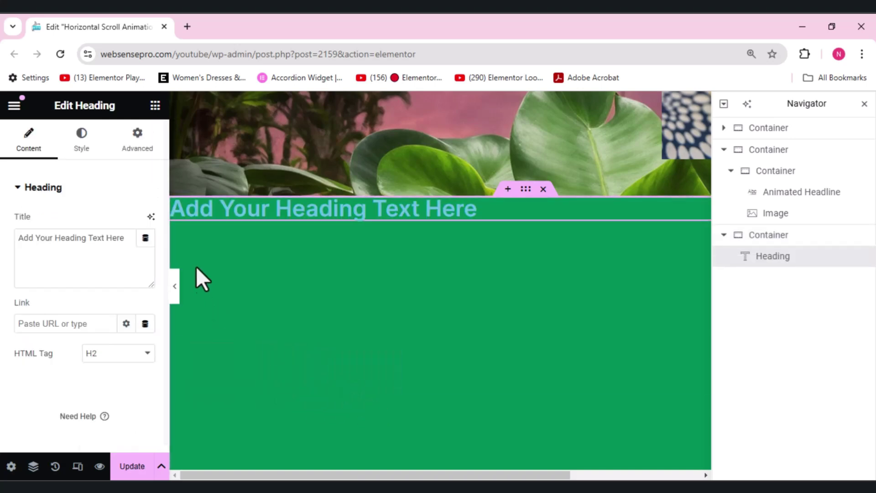
left_click(156, 108)
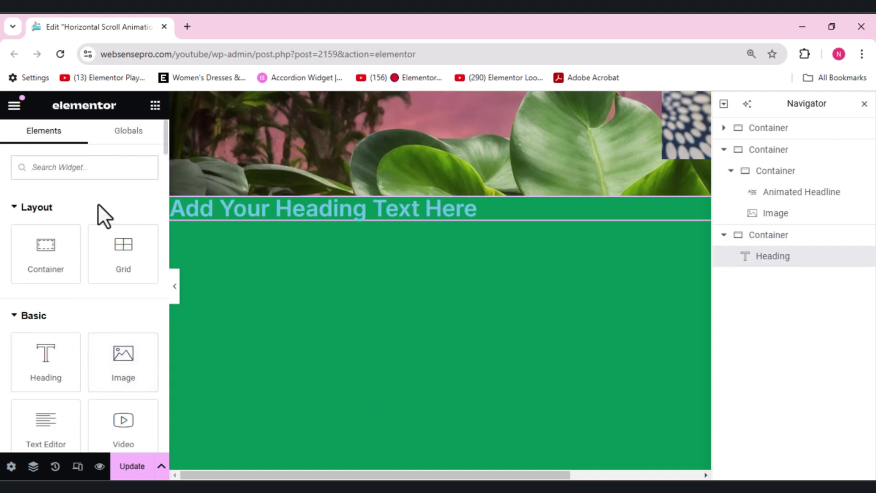
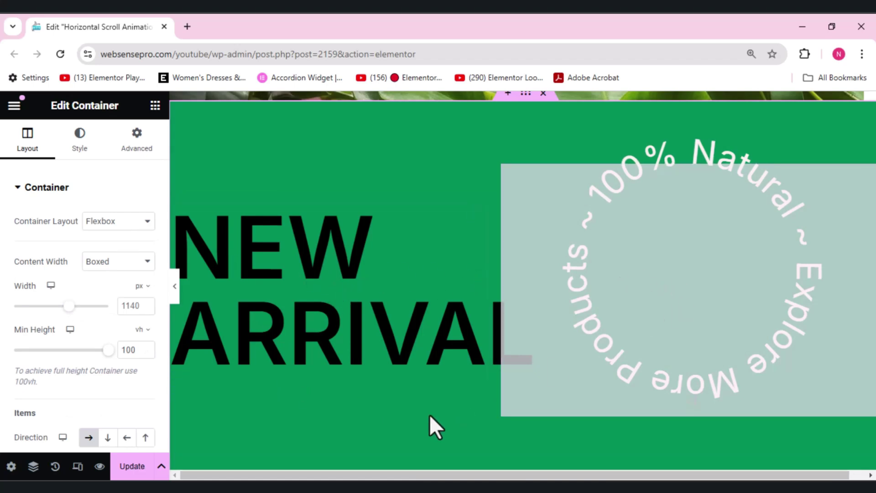
Add a new single-column Flexbox container below the green NEW ARRIVAL section
scroll(430, 416, "down", 5)
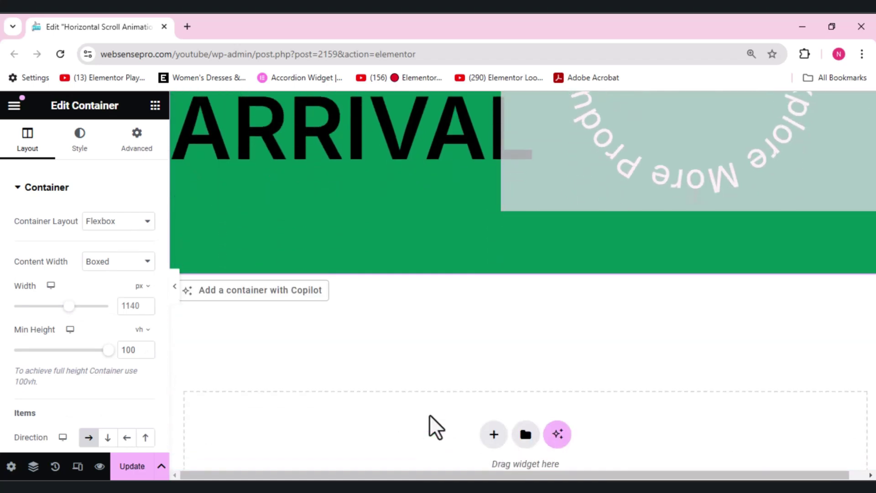
left_click(495, 434)
left_click(468, 461)
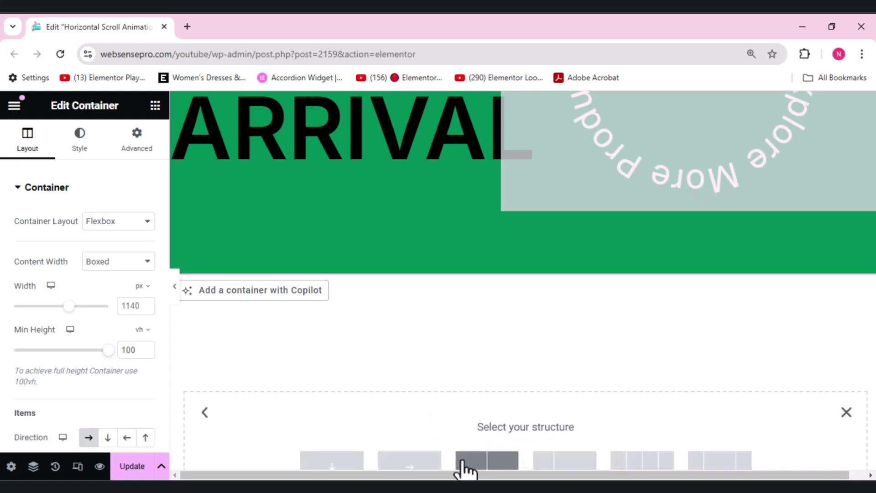
left_click(322, 462)
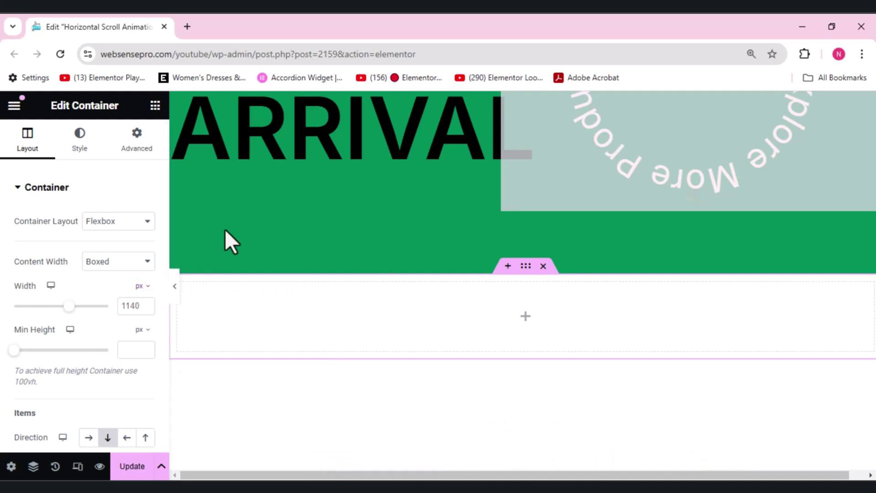
Add a Heading widget to the new empty container and place a Button widget below it
left_click(155, 107)
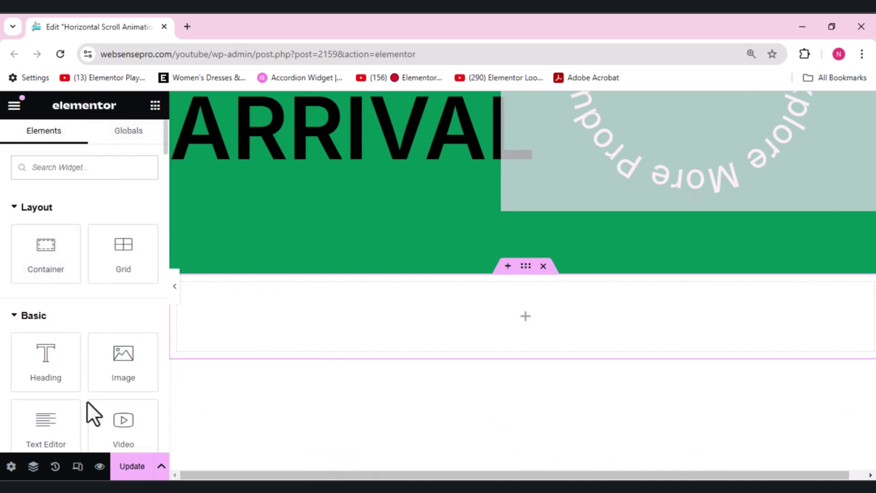
left_click_drag(48, 358, 420, 322)
mouse_move(463, 303)
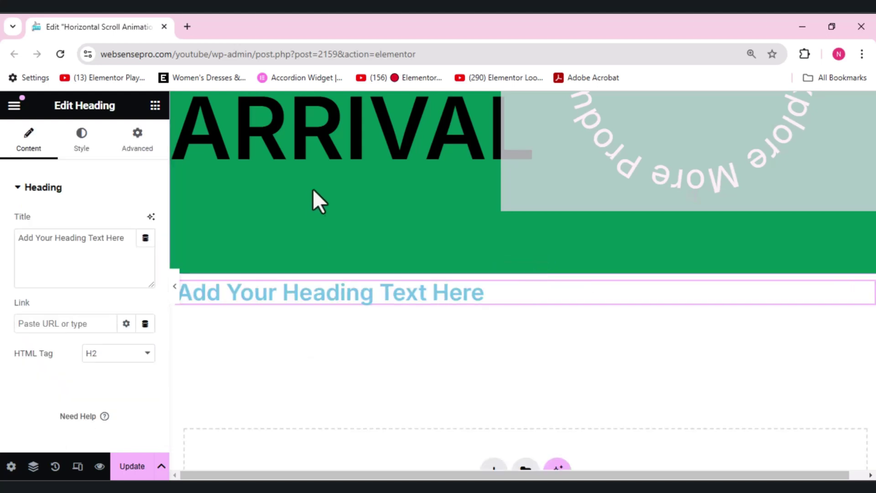
left_click(155, 107)
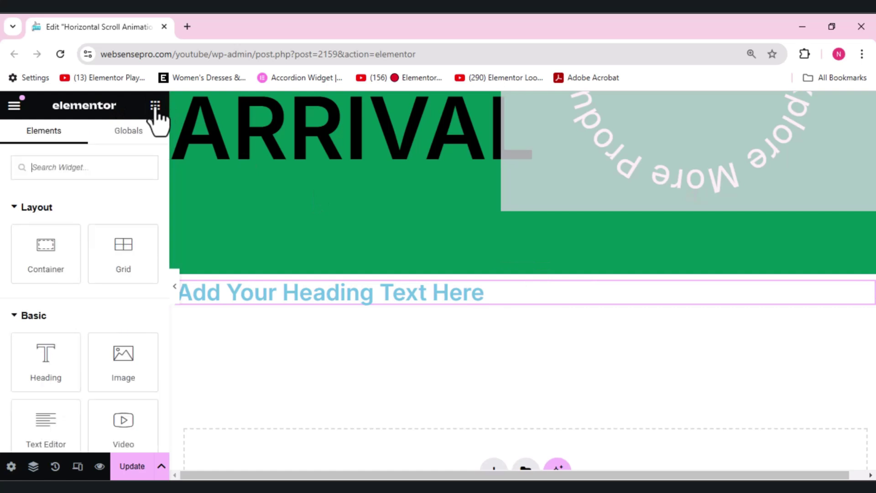
type("b")
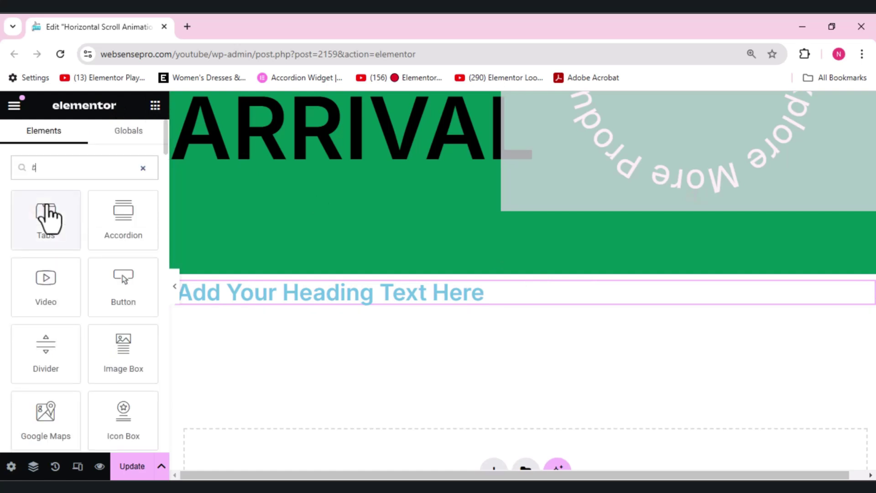
type("utt")
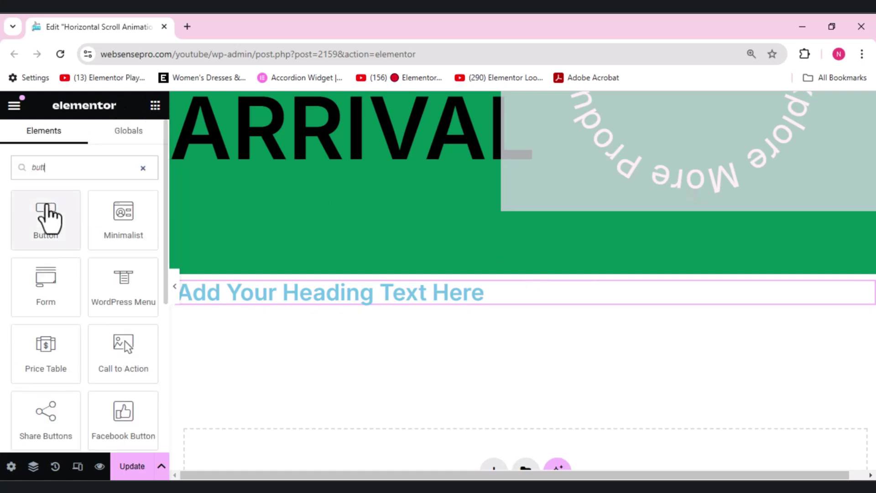
left_click_drag(48, 214, 338, 306)
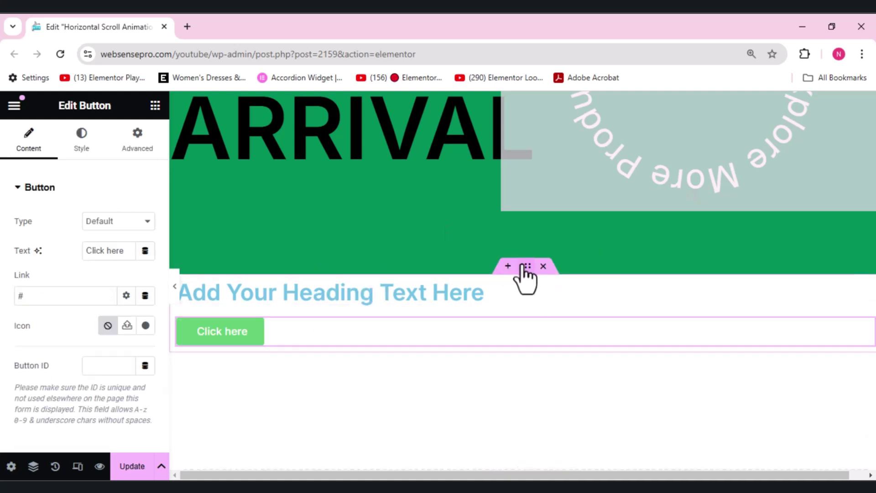
Give the container holding the heading and button a Classic background in black, #000000
left_click(188, 254)
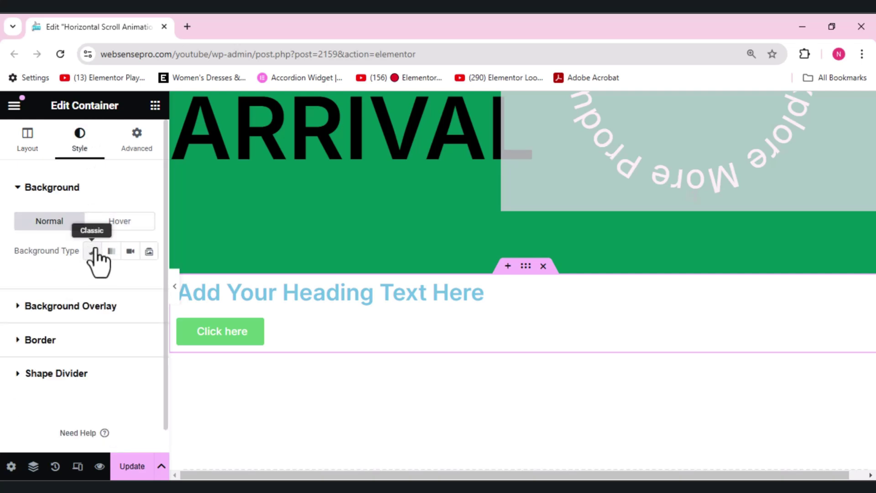
left_click(94, 252)
left_click(145, 280)
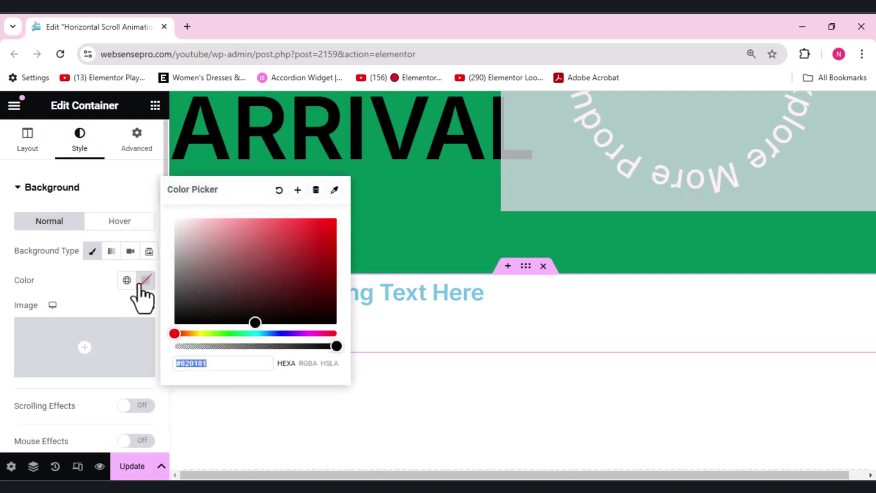
left_click(206, 268)
left_click(179, 323)
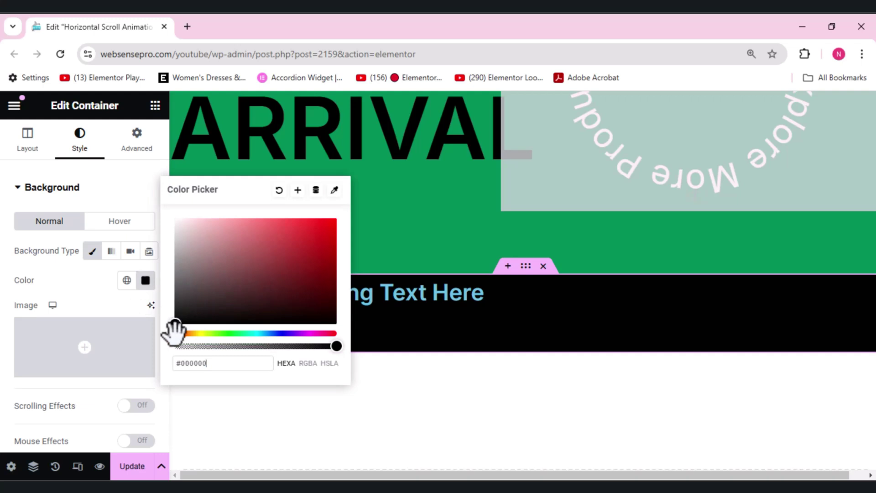
left_click(412, 292)
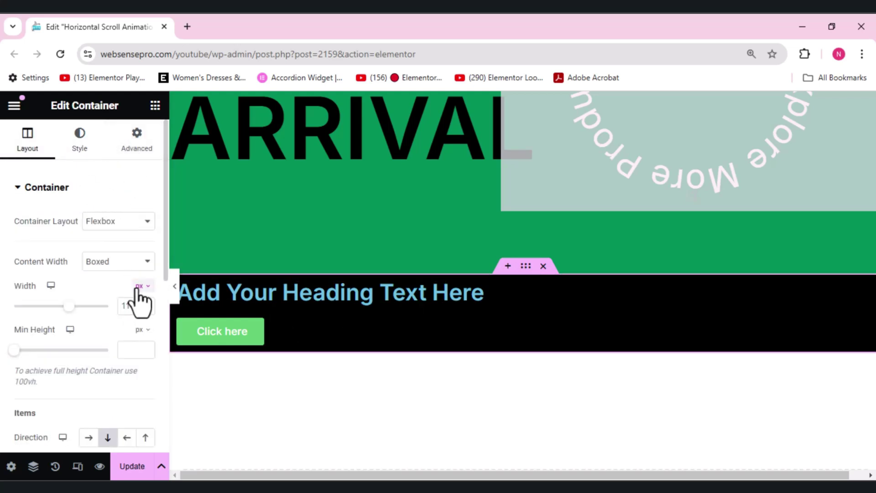
Set the black container's content width to Full Width
left_click(139, 286)
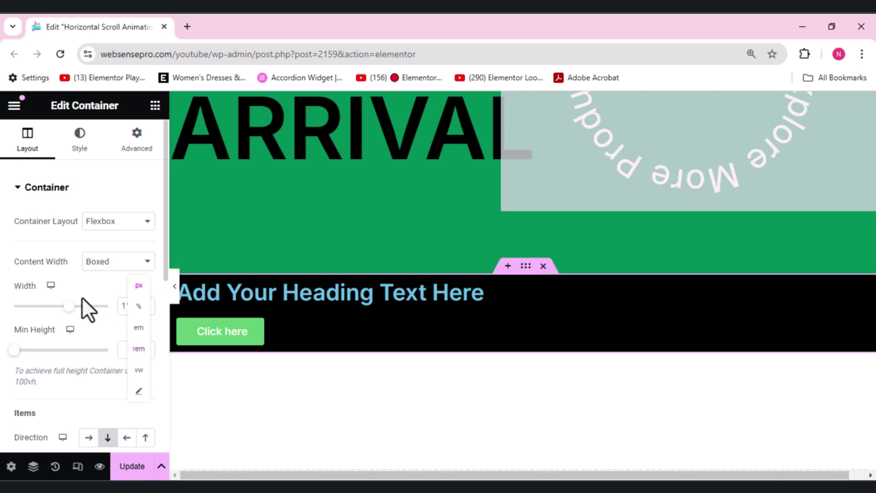
left_click_drag(69, 307, 146, 315)
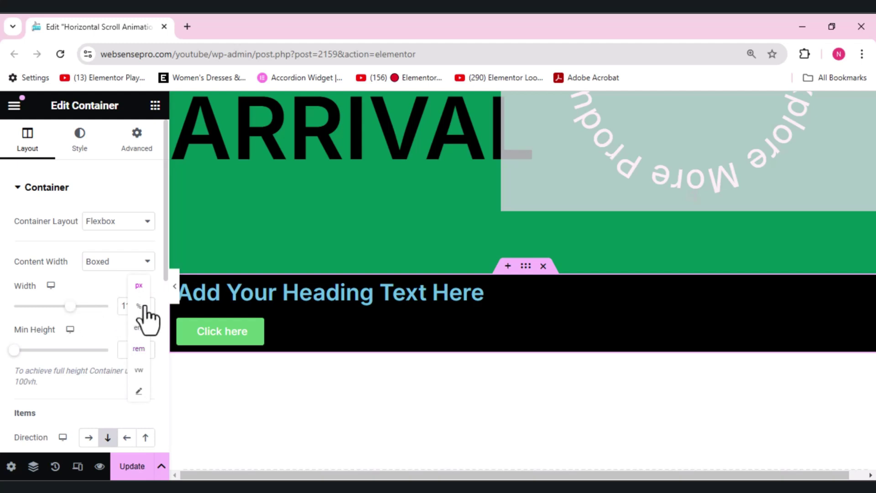
left_click(111, 269)
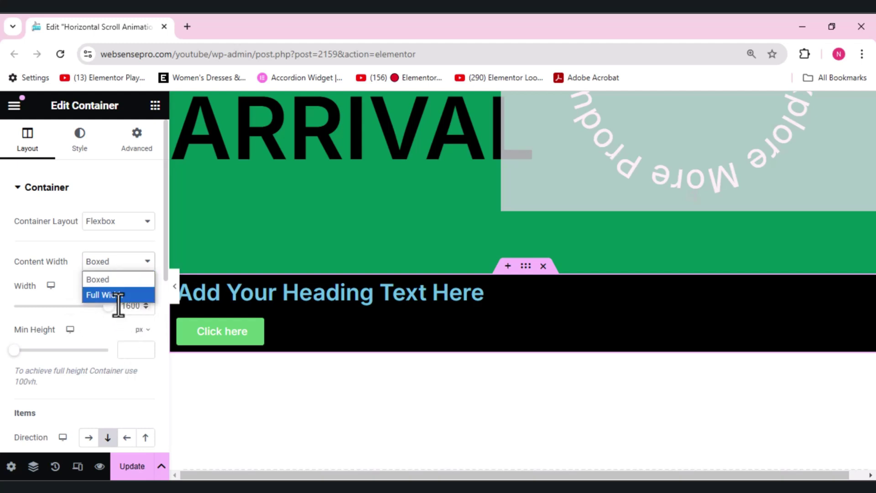
left_click(118, 305)
left_click(119, 268)
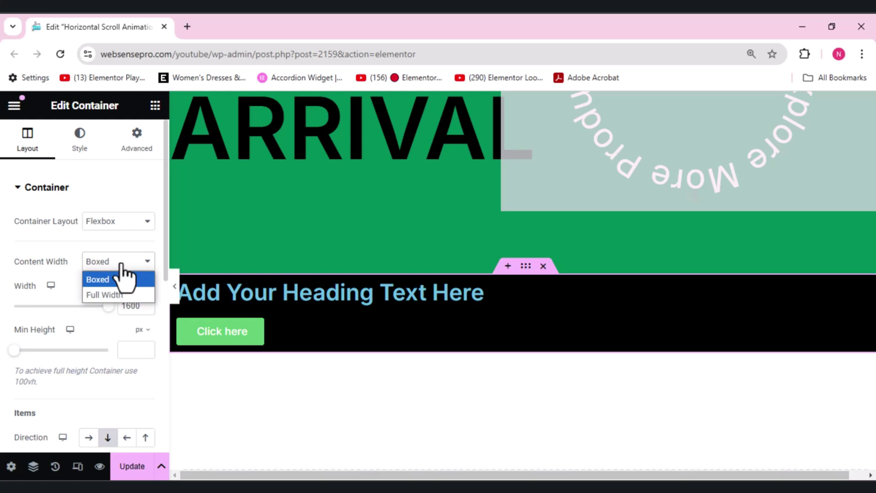
left_click(111, 296)
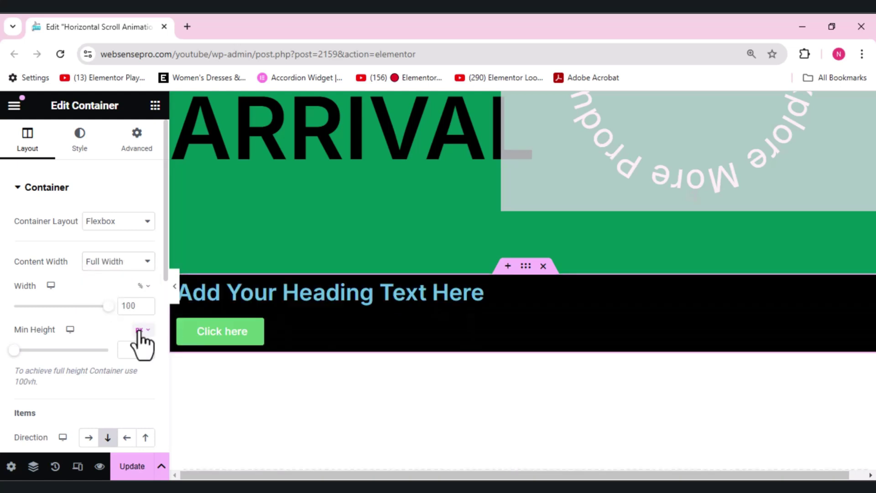
Switch the black container's minimum height unit to vh and raise it to the full viewport height
left_click(138, 330)
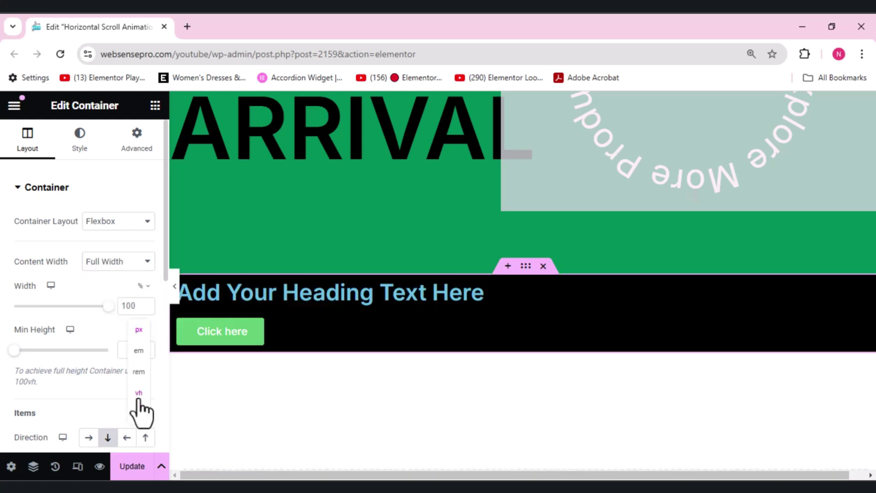
left_click(139, 393)
left_click(14, 350)
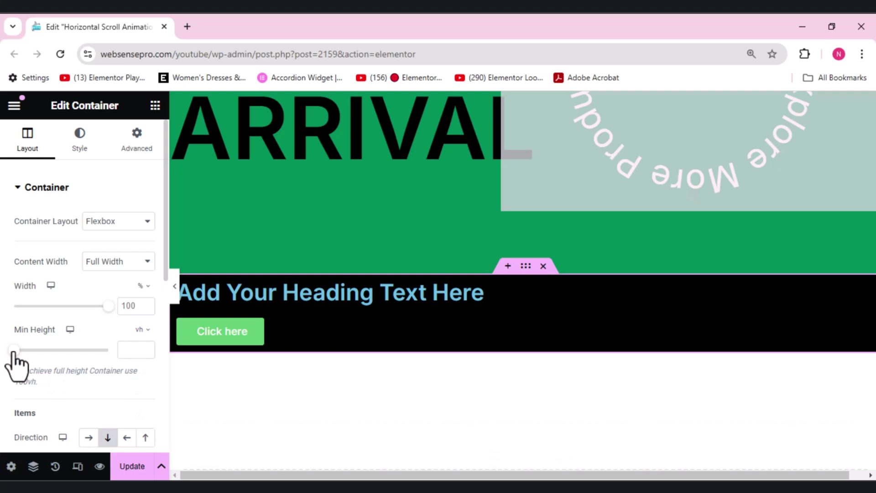
left_click(110, 354)
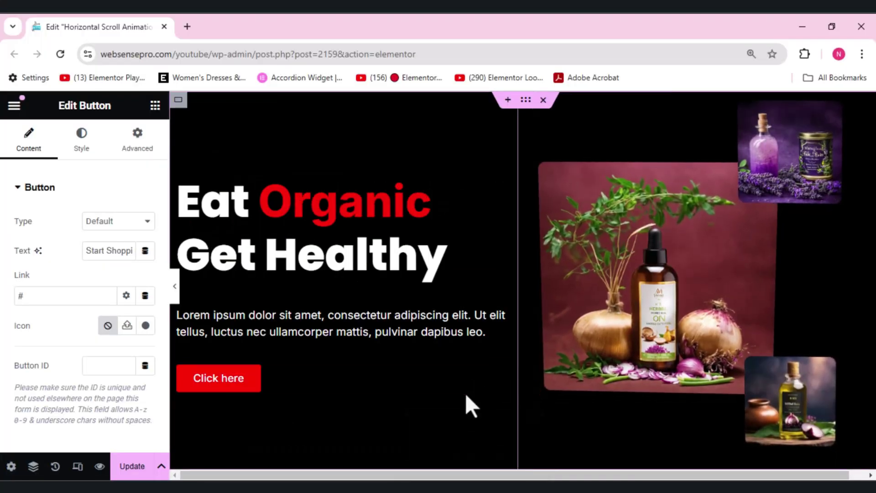
Review the page's stacked sections from the first product section down to the end of the page and back
scroll(466, 393, "down", 1)
scroll(466, 395, "down", 10)
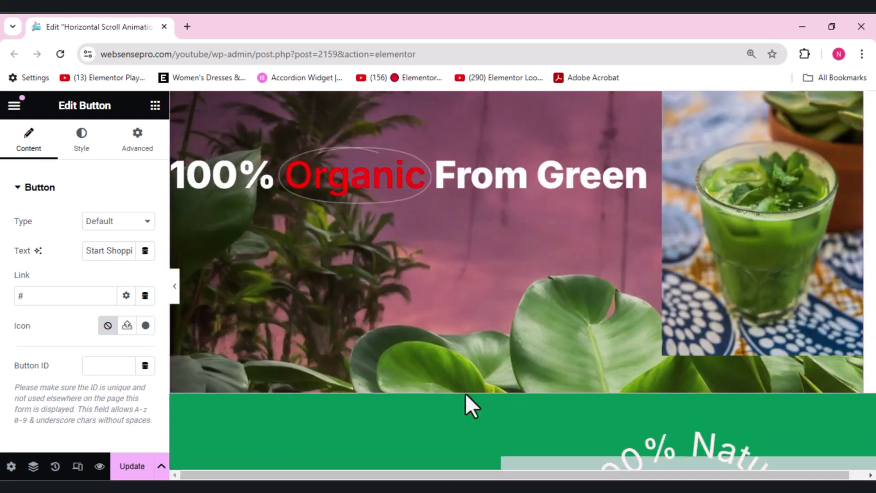
scroll(466, 396, "down", 3)
scroll(466, 396, "up", 8)
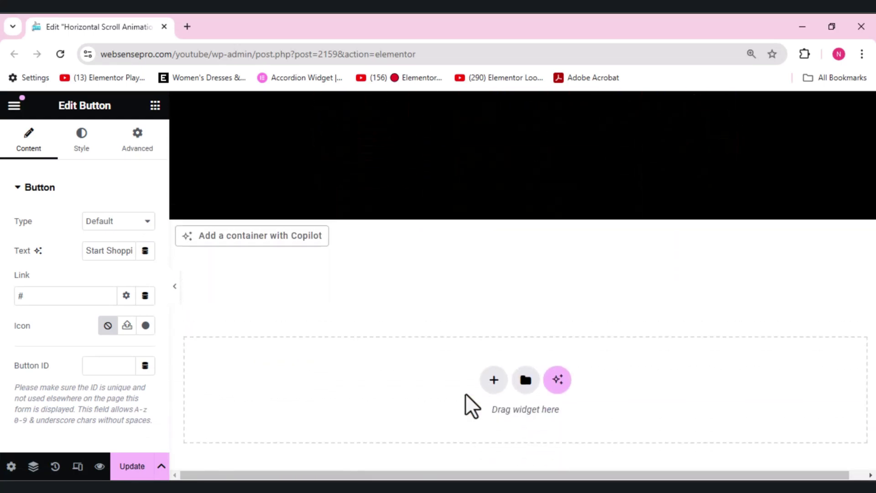
scroll(465, 393, "up", 8)
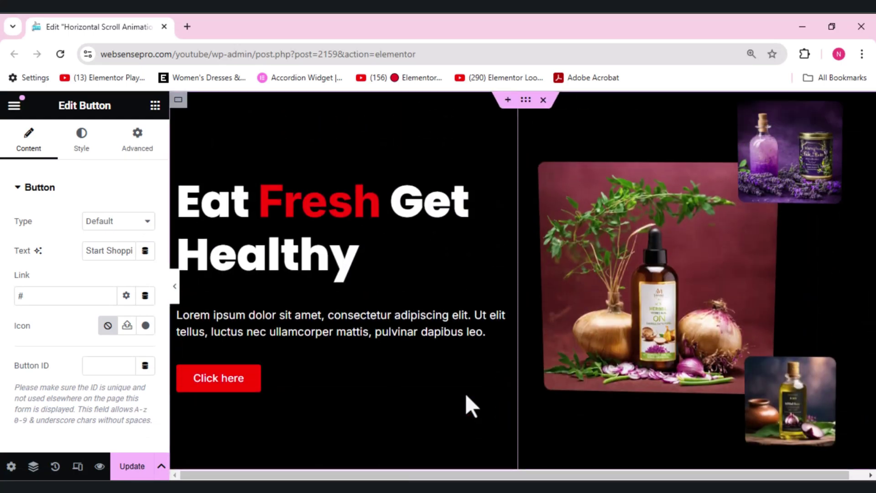
Show the Navigator and set the Size of the outer container of the "100% Organic From Green" section to Grow
right_click(464, 393)
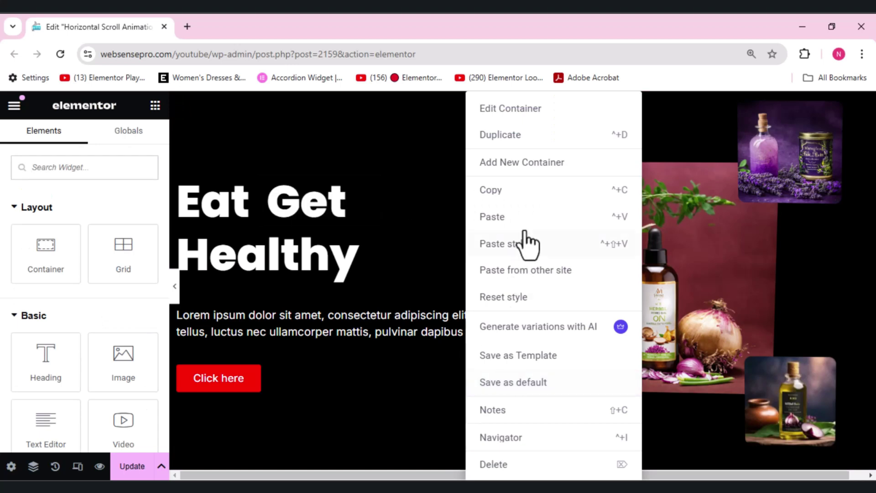
left_click(501, 445)
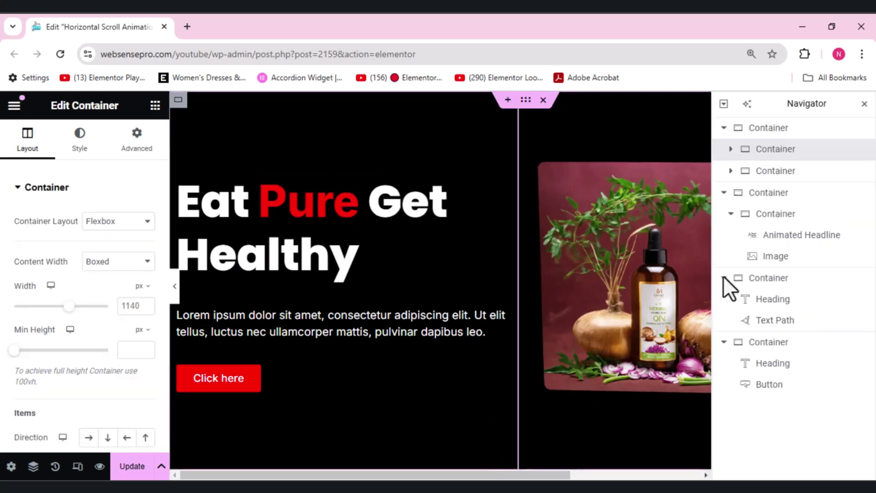
left_click(755, 208)
left_click(752, 197)
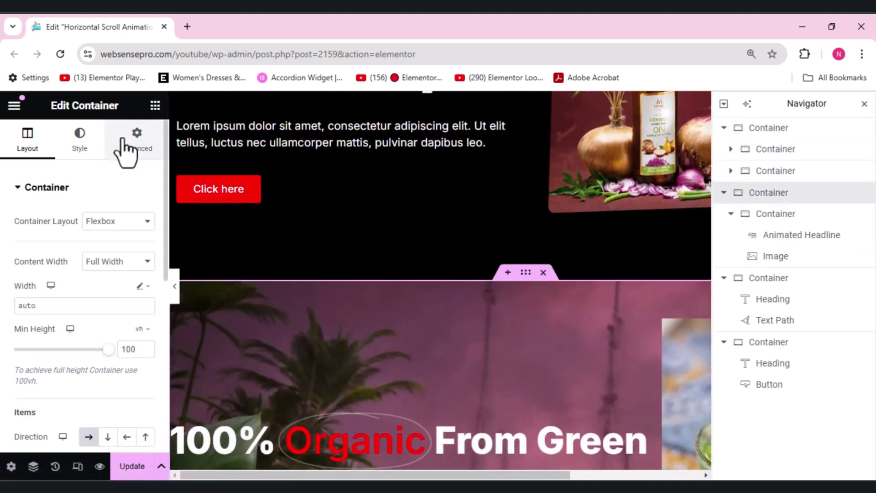
left_click(124, 152)
scroll(126, 152, "down", 4)
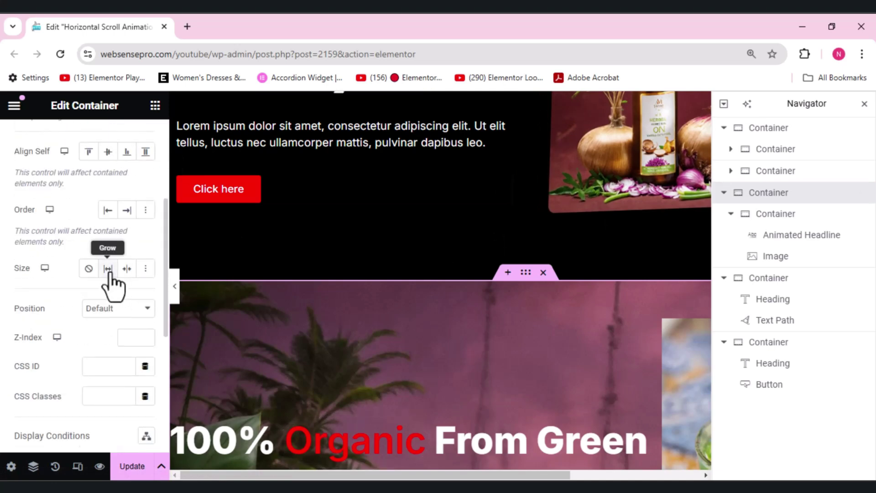
left_click(108, 268)
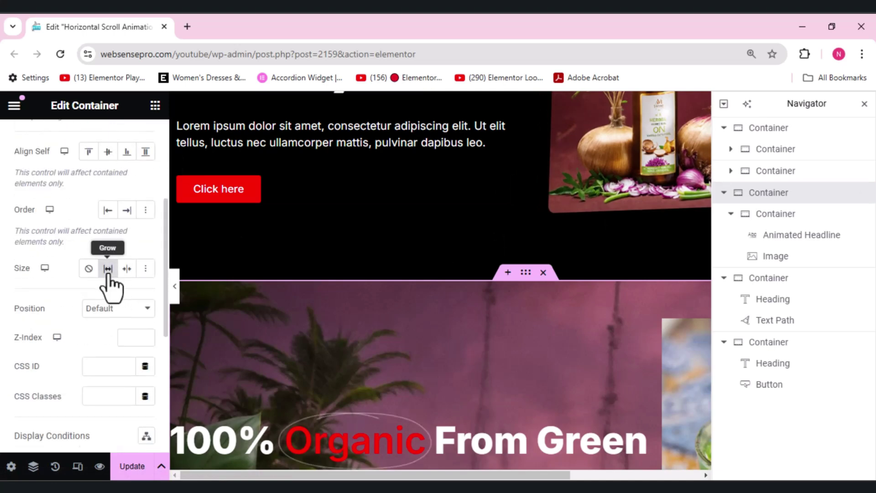
Set the Size of the inner container holding the Animated Headline and Image to Grow
left_click(774, 215)
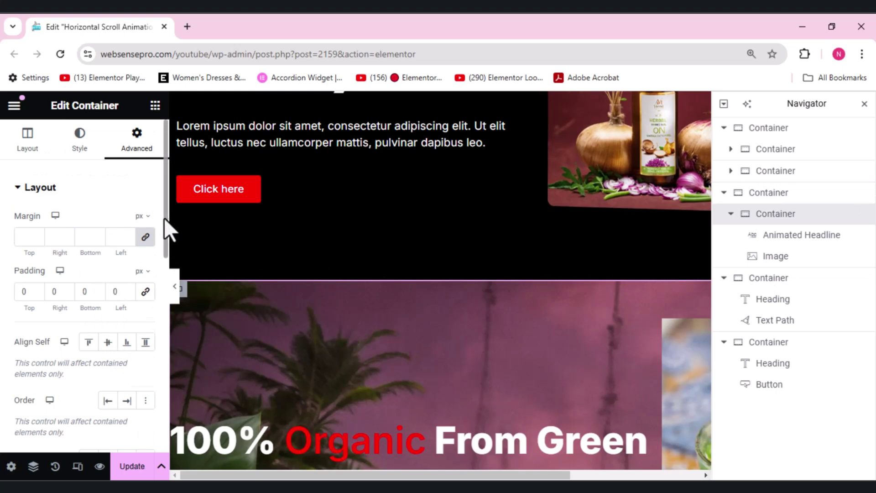
left_click_drag(163, 217, 163, 297)
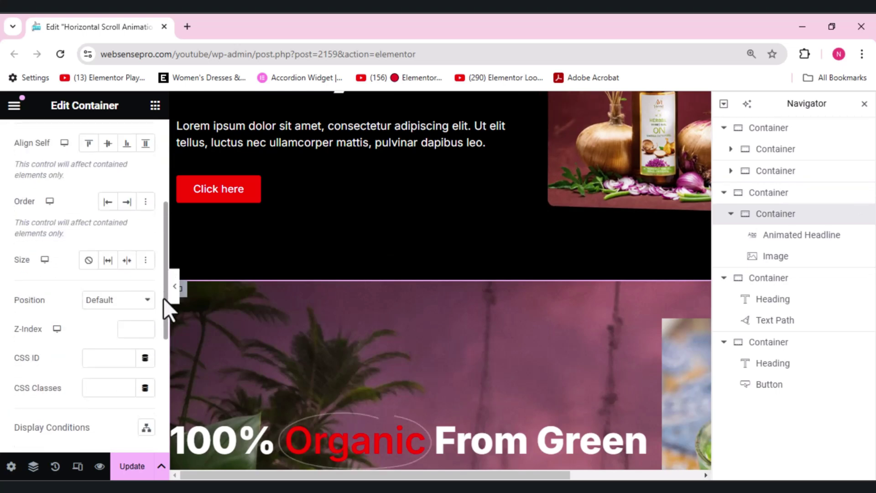
left_click(108, 264)
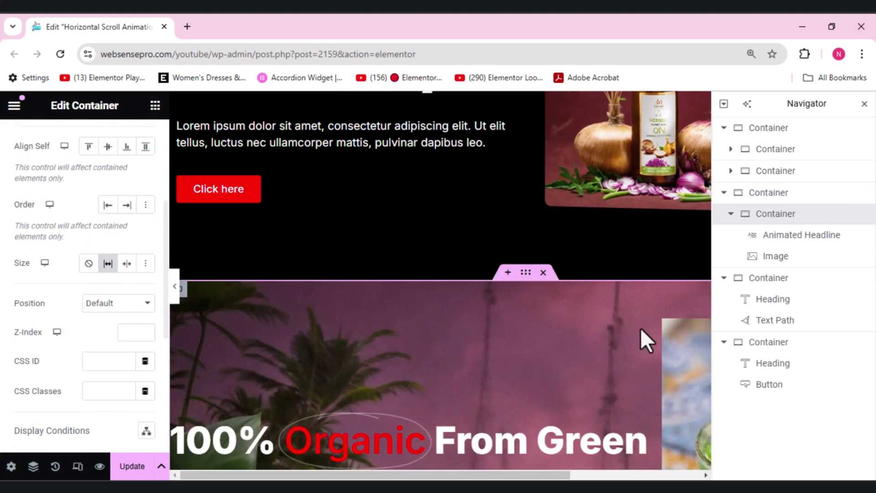
Set the Size of the green container holding the Heading and Text Path to Grow
left_click(770, 282)
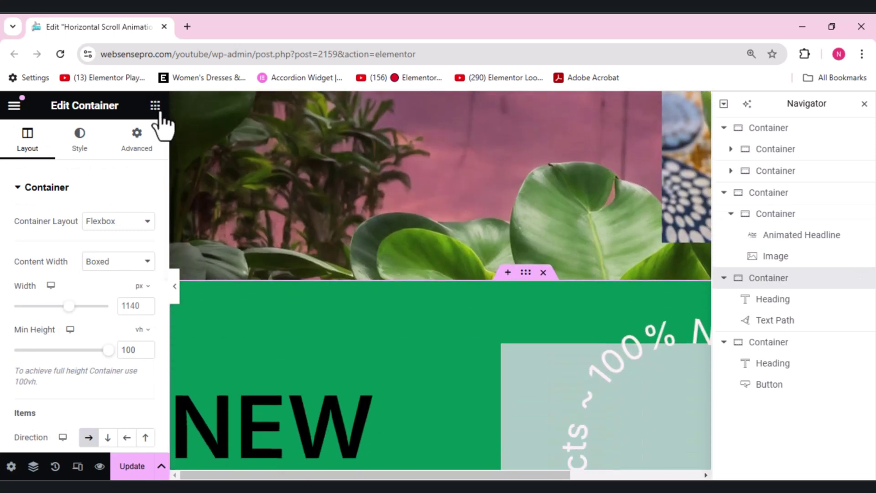
left_click(156, 108)
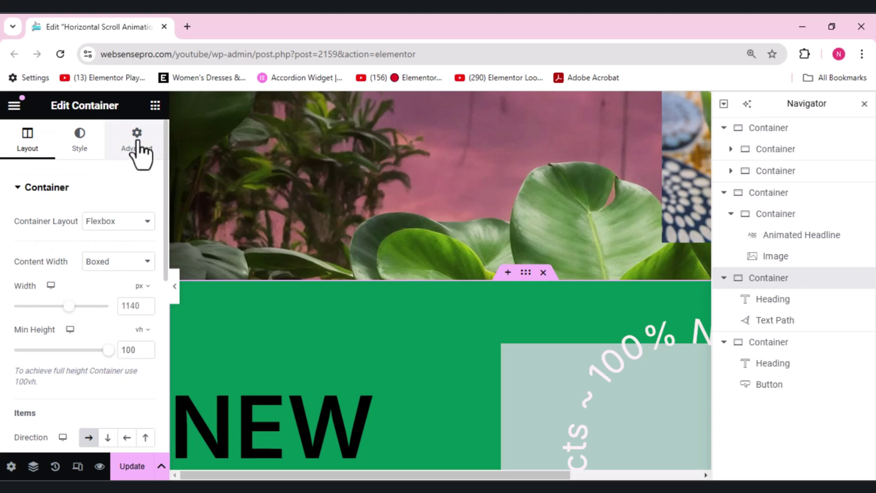
left_click(138, 150)
scroll(139, 154, "down", 2)
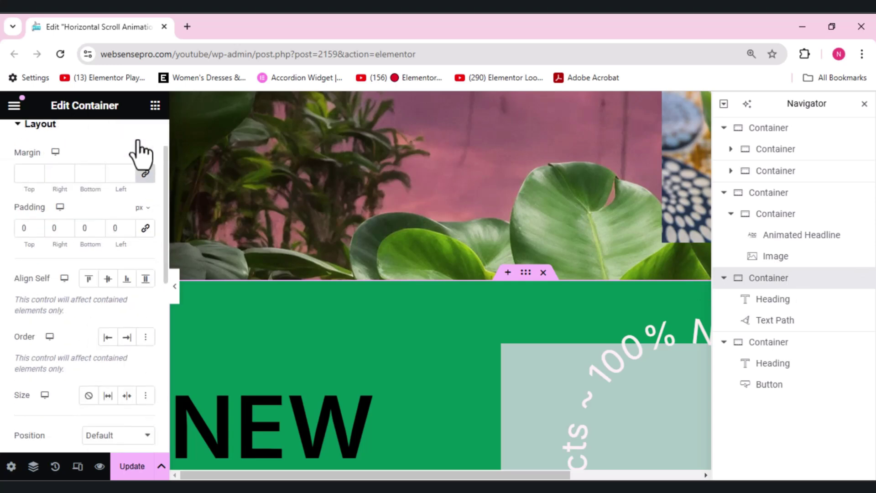
left_click(107, 395)
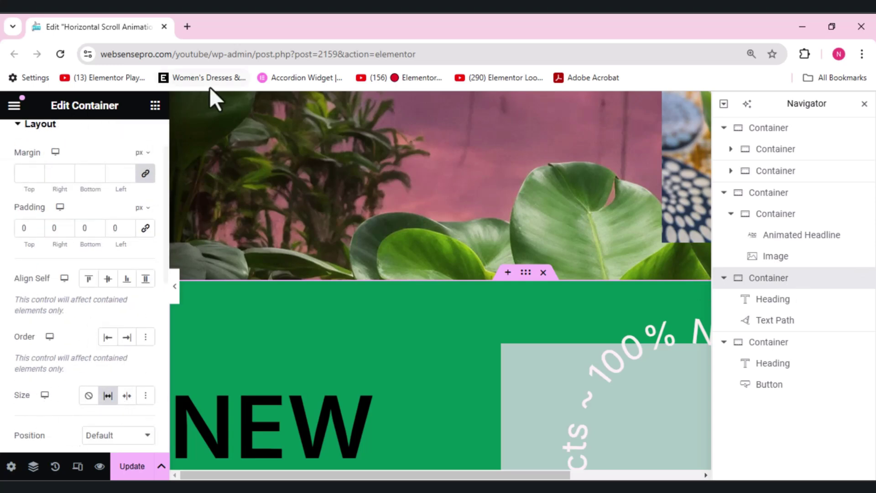
Open the WordPress login page in a new browser tab and log in with the account password
left_click(187, 27)
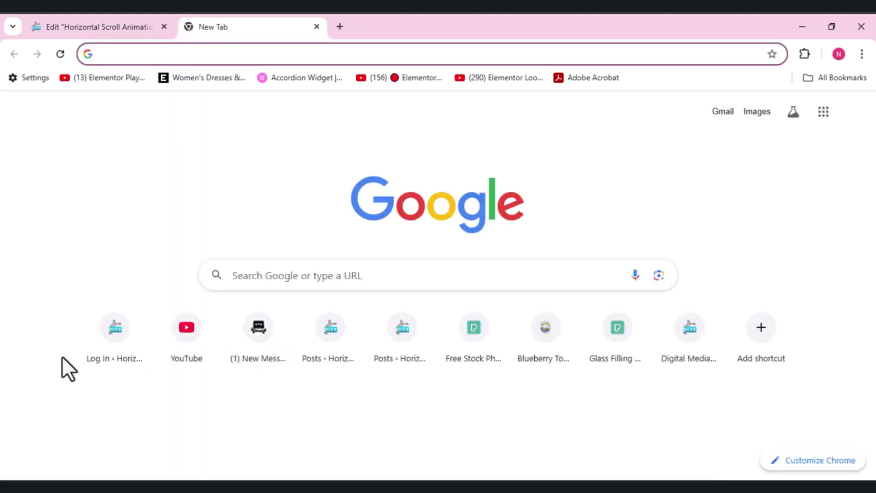
left_click(114, 342)
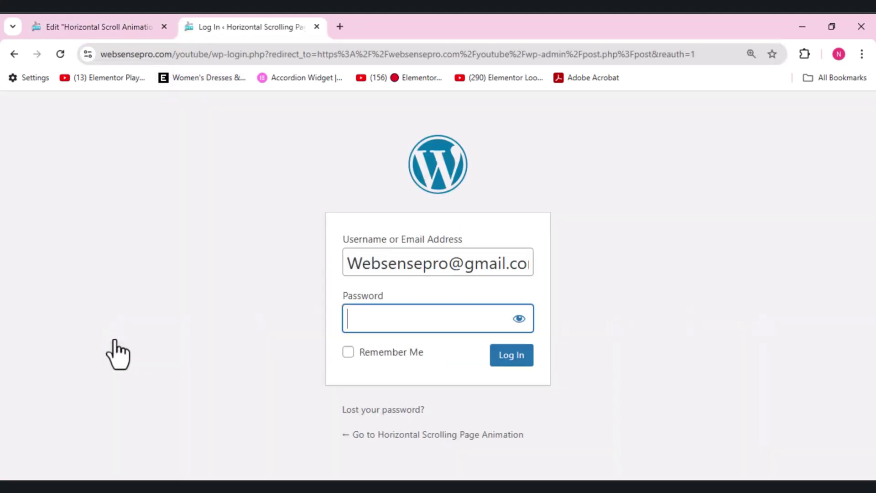
left_click(514, 359)
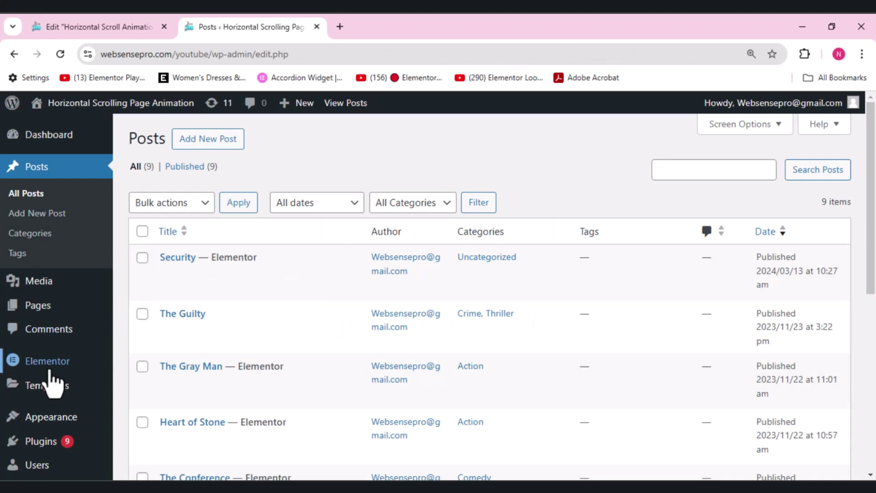
Create a new Elementor Custom Code snippet titled "Horizontal Scrolling Page Animation"
mouse_move(50, 371)
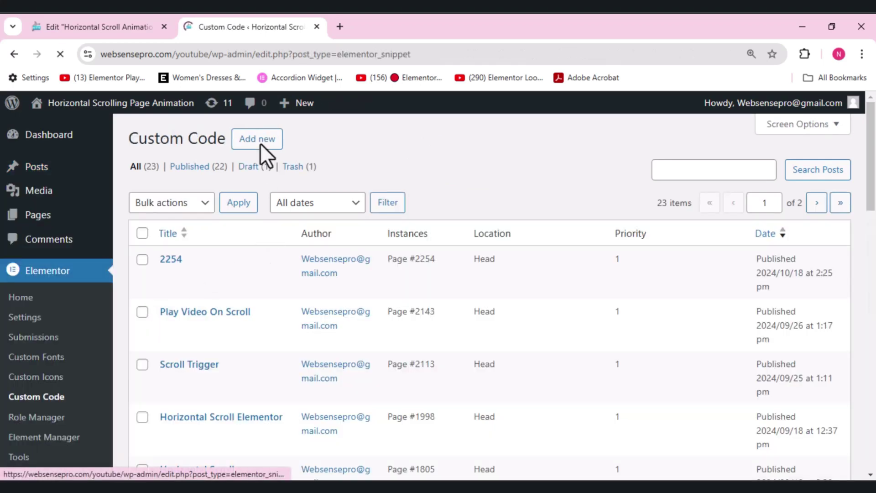
left_click(260, 137)
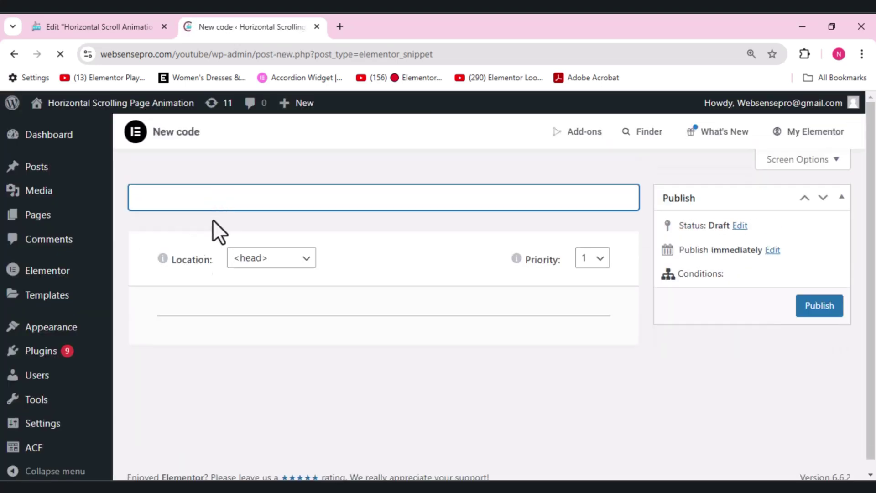
type("Hori")
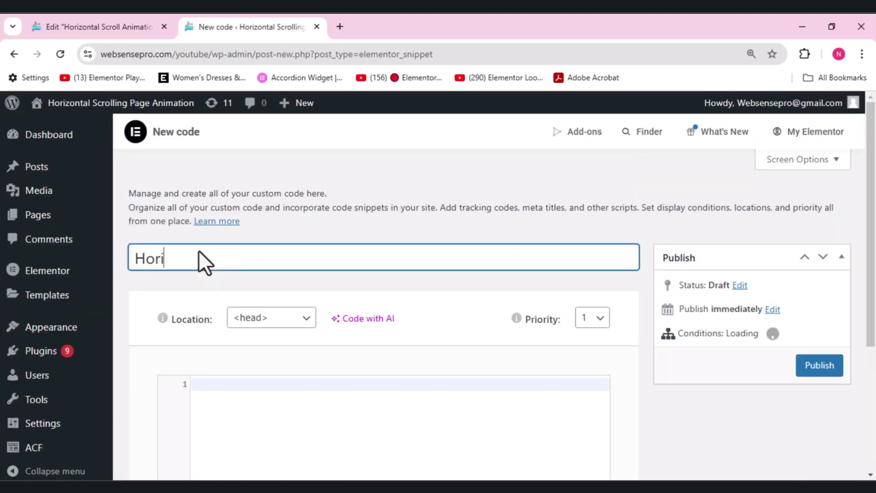
type("zonta")
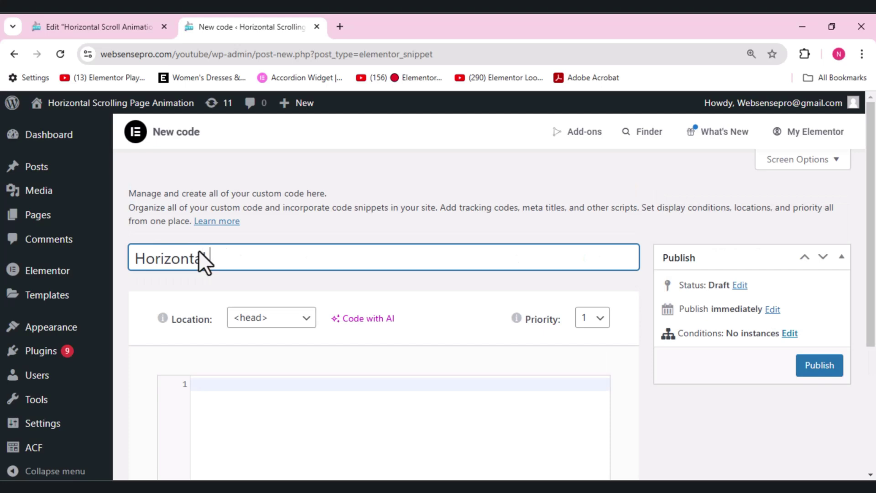
type("l Scrolling Pagr")
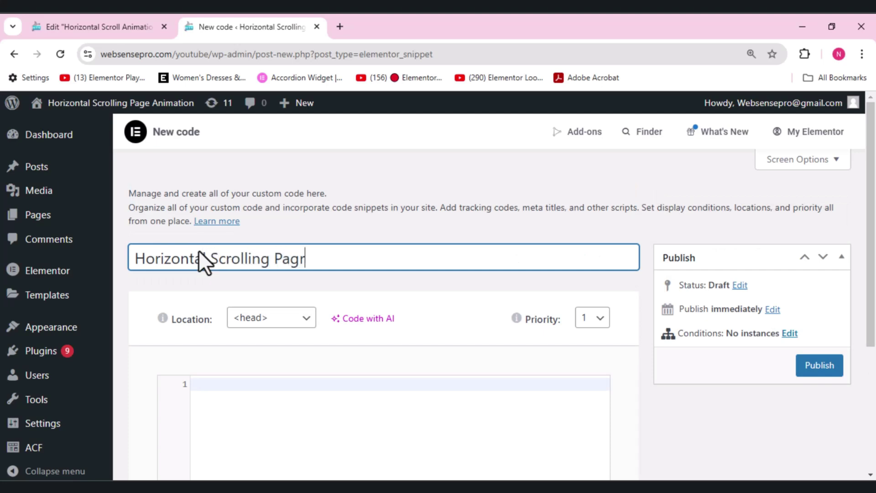
key("BackSpace")
type("e Anim")
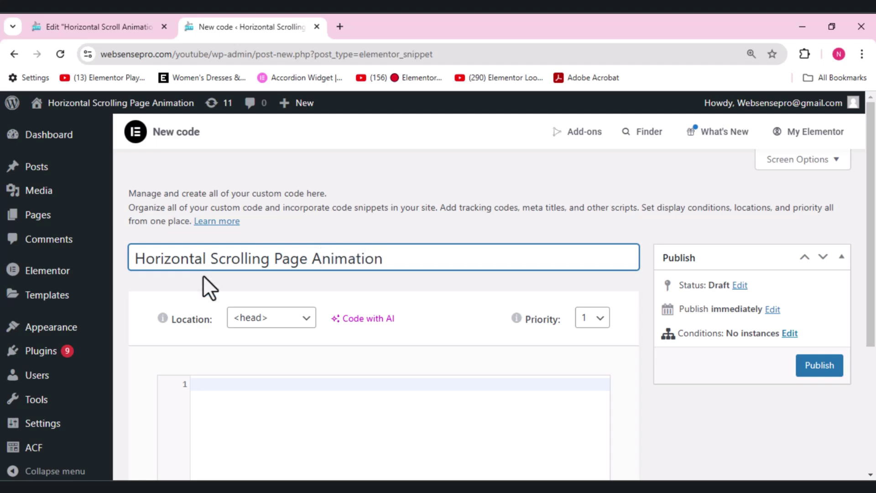
type("ation")
Paste the copied horizontal scroll CSS and script into the snippet's code editor
left_click(221, 385)
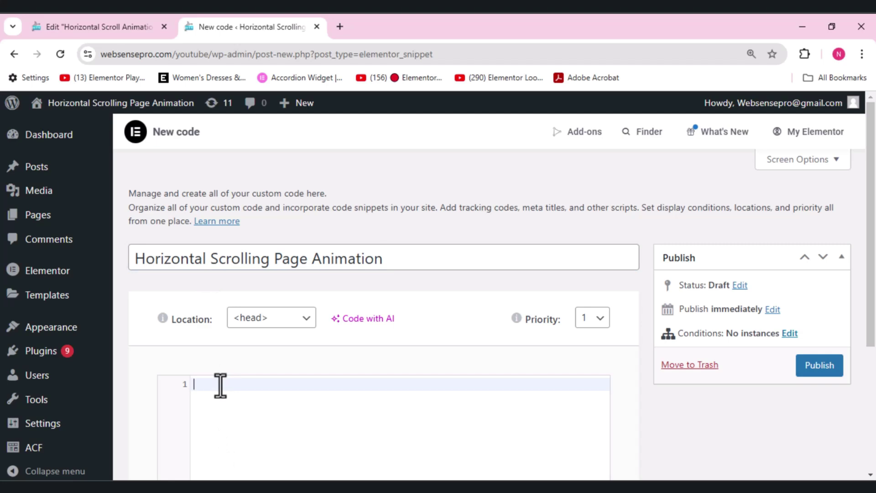
key("ctrl+v")
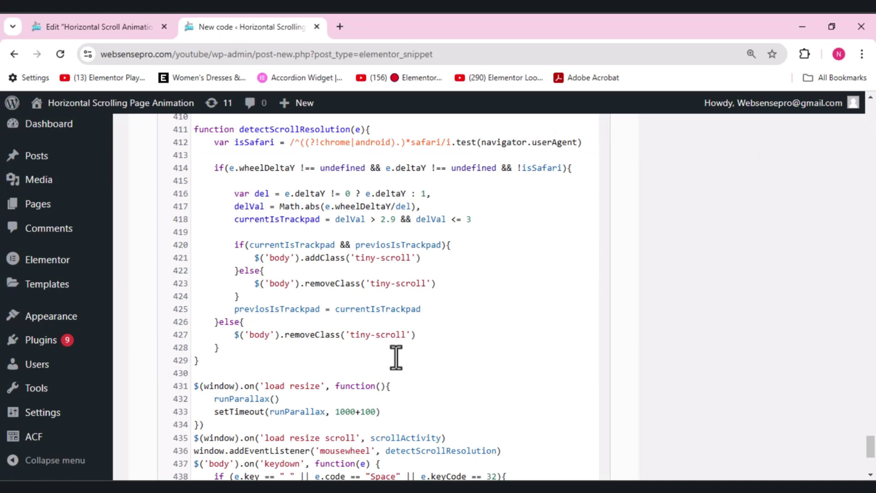
scroll(396, 358, "up", 20)
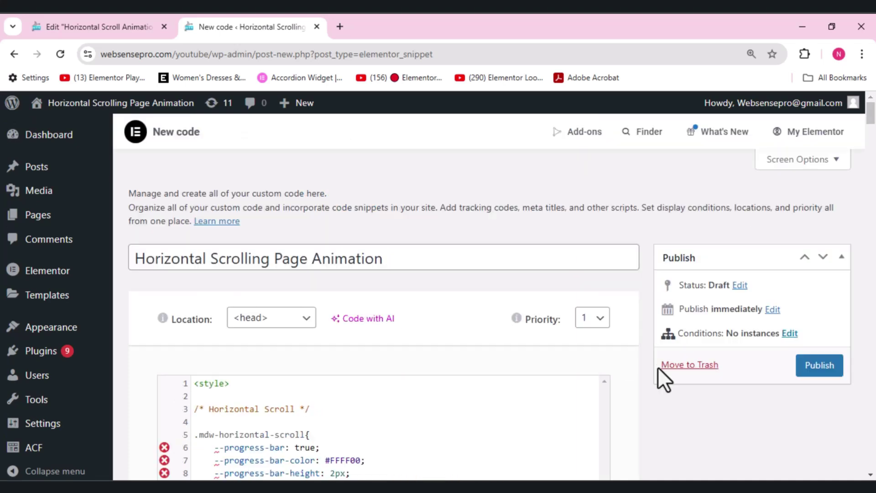
Publish the snippet with an Include condition of Singular, Pages and the page found with "ho", and update it
left_click(820, 367)
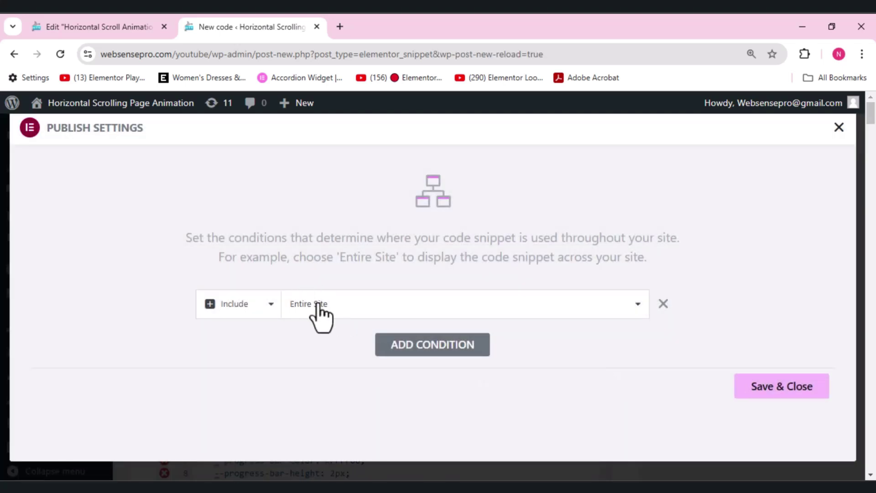
left_click(319, 305)
left_click(308, 359)
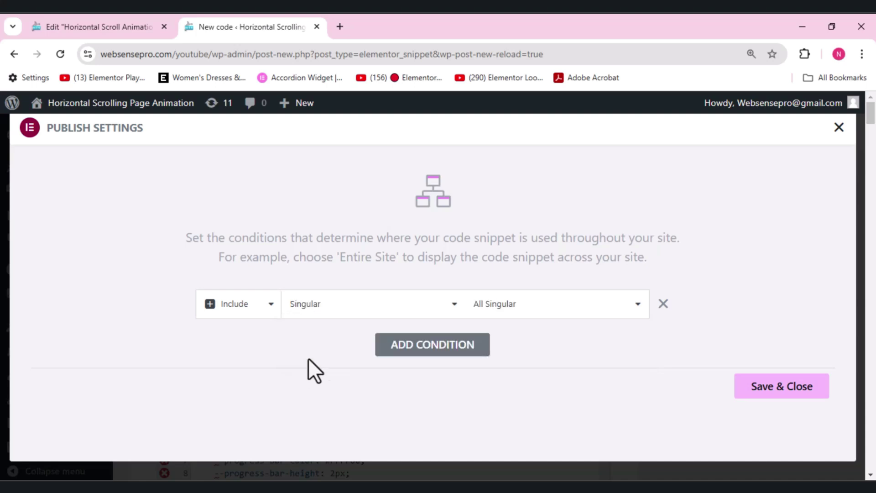
left_click(568, 314)
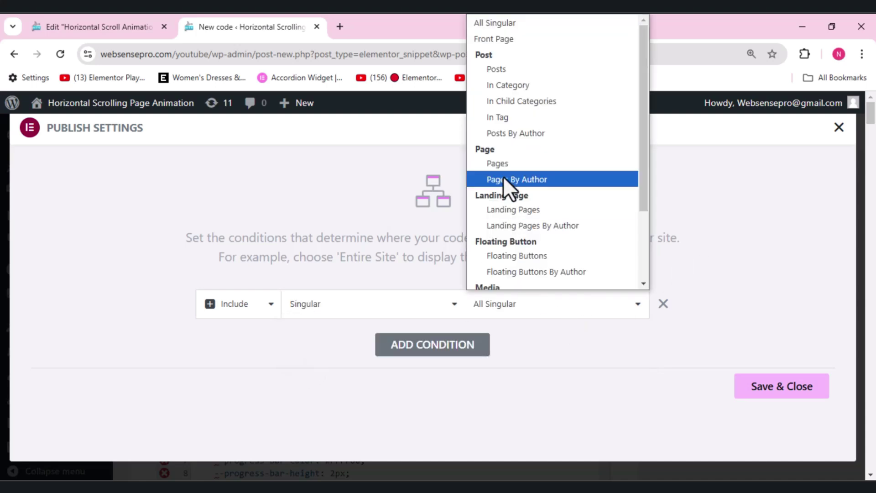
left_click(497, 165)
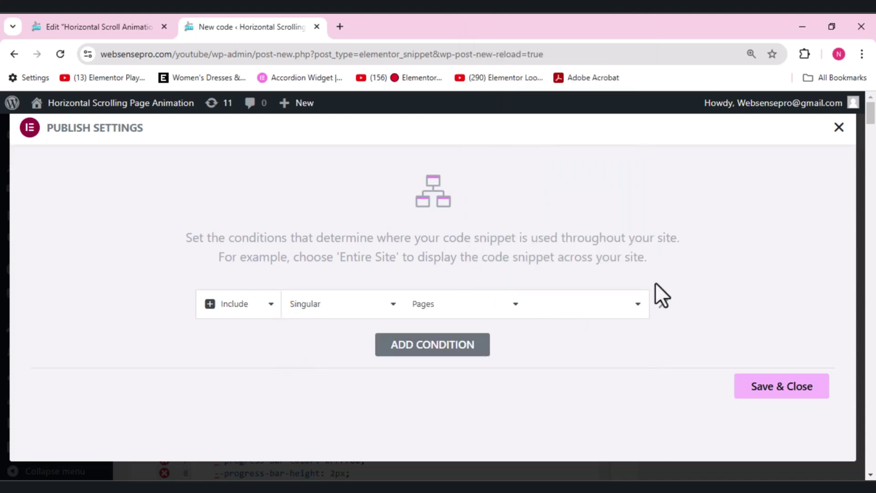
left_click(570, 312)
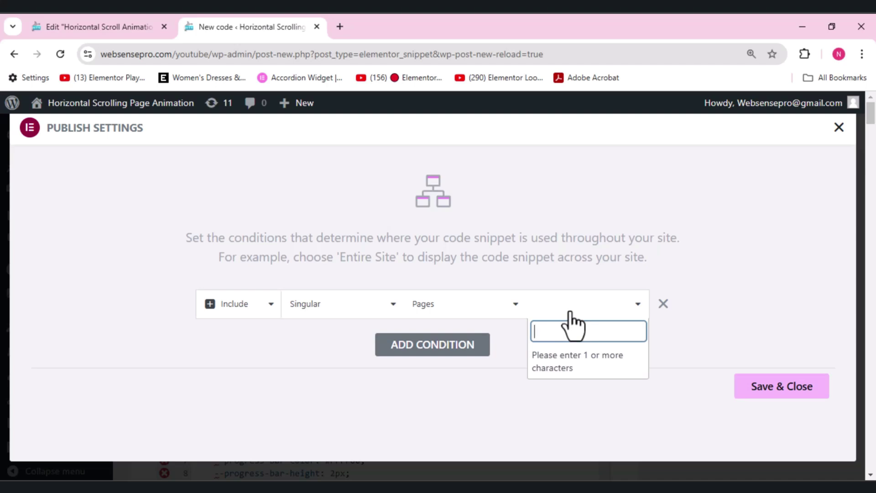
type("ho")
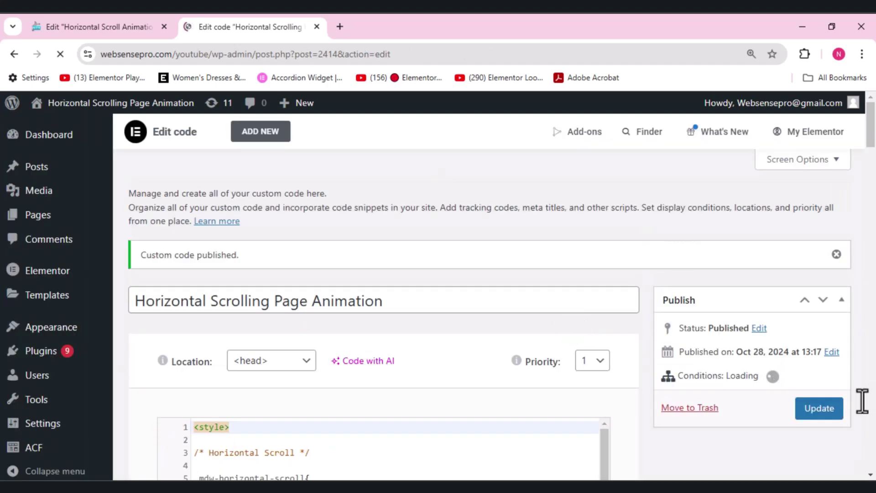
left_click(797, 409)
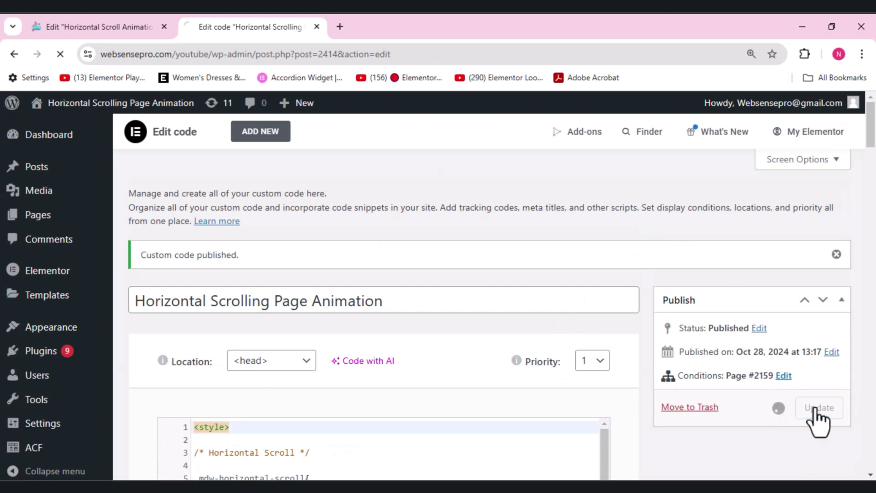
Return to the page editor and copy the green section with the heading and text path into the "100% Organic From Green" container
left_click(96, 26)
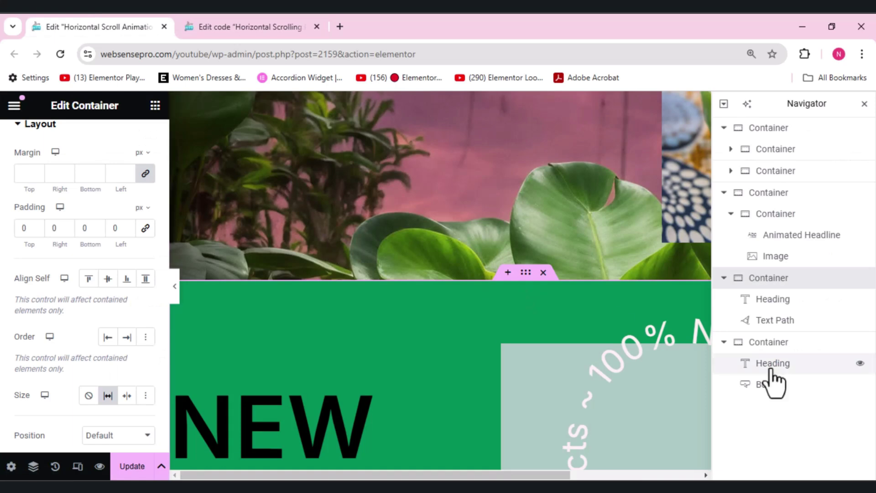
left_click(723, 193)
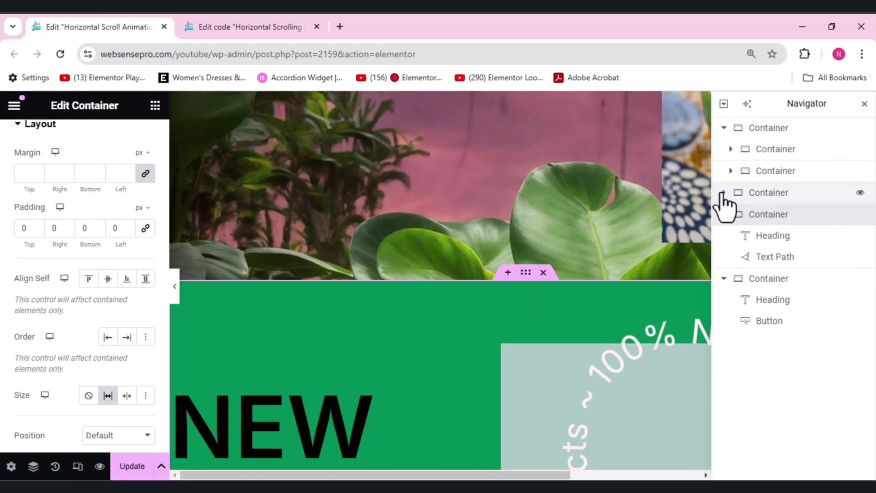
right_click(756, 224)
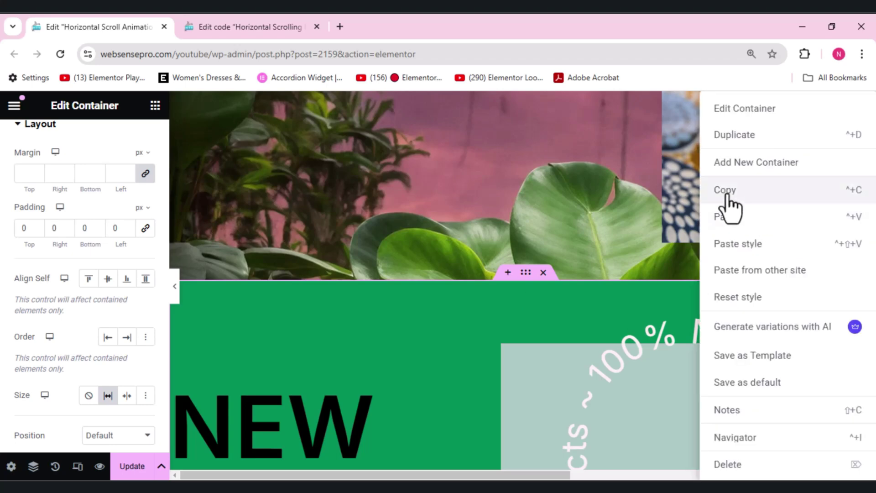
key("ctrl+i")
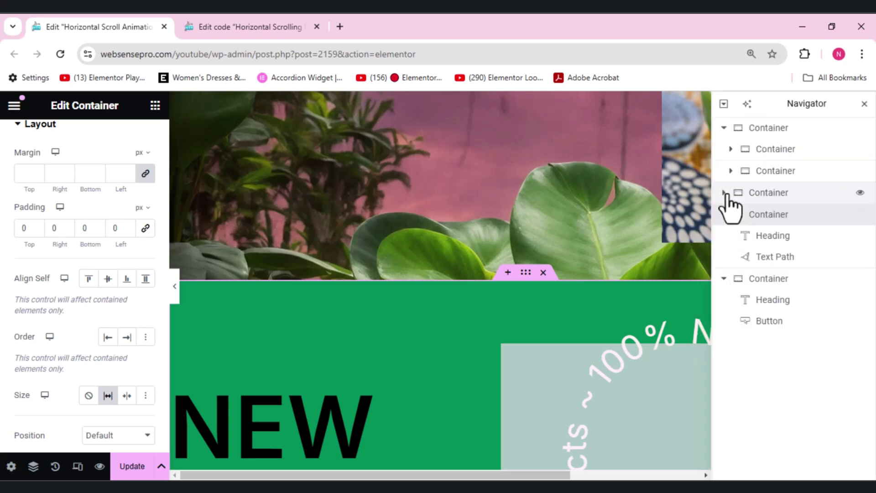
left_click(769, 201)
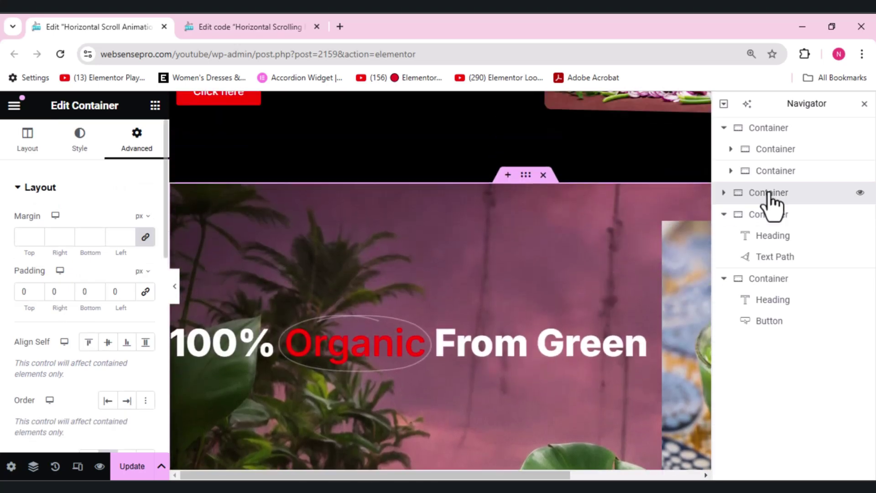
right_click(770, 201)
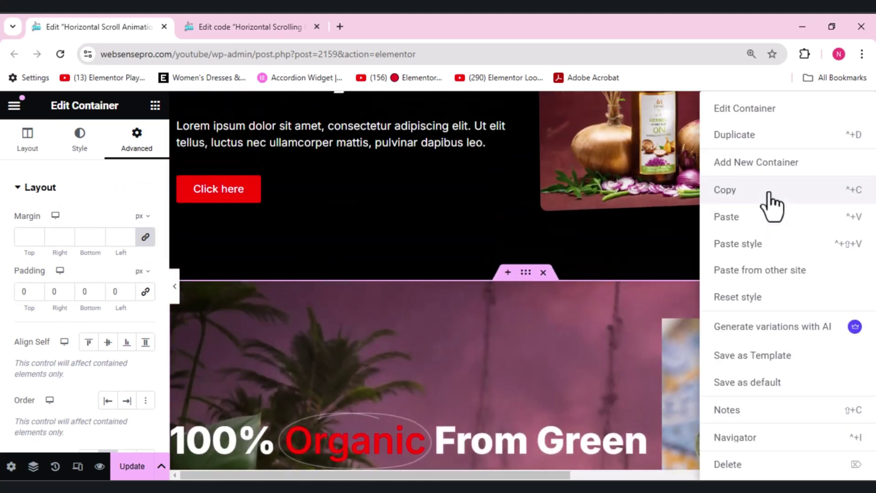
left_click(722, 217)
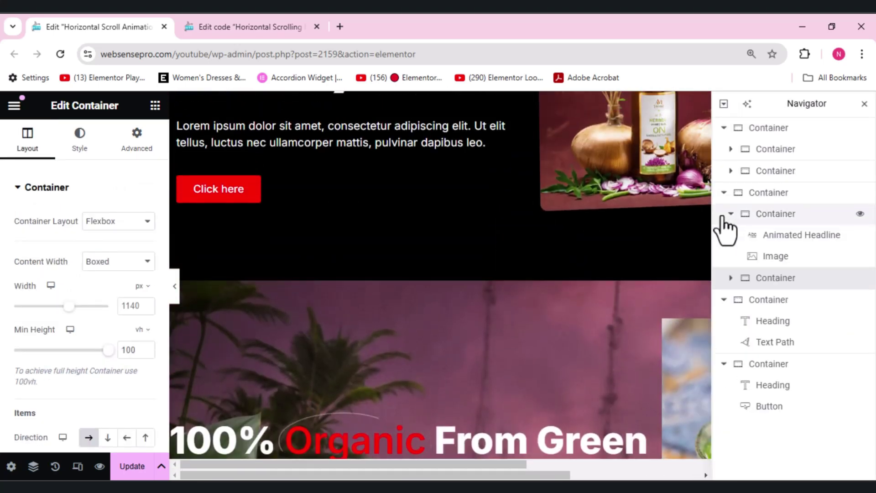
Delete the original top-level green container that holds the heading and text path
left_click(724, 300)
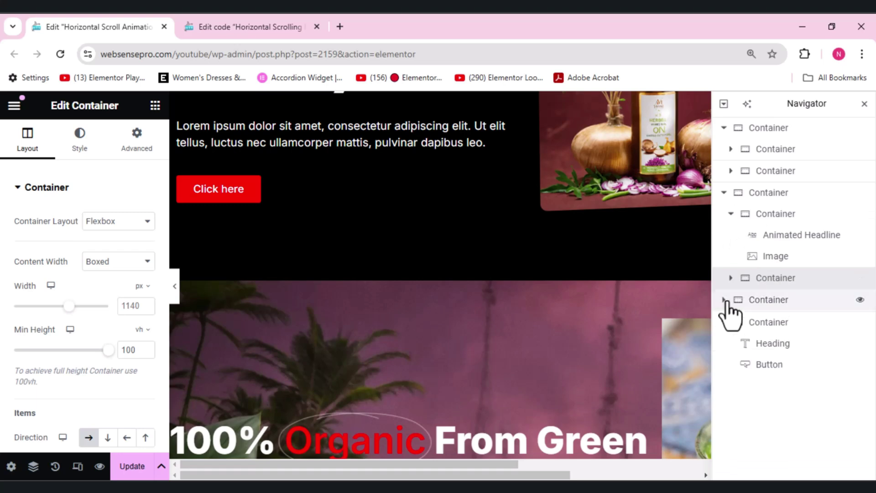
left_click(753, 301)
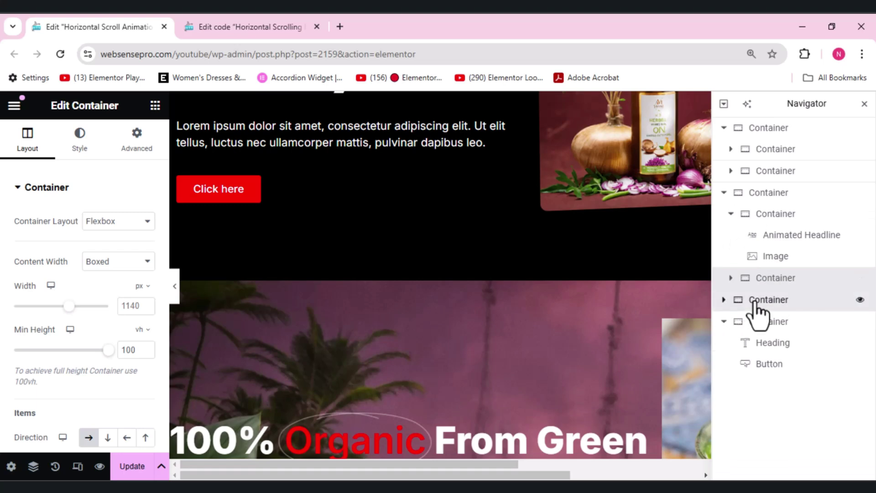
key("Delete")
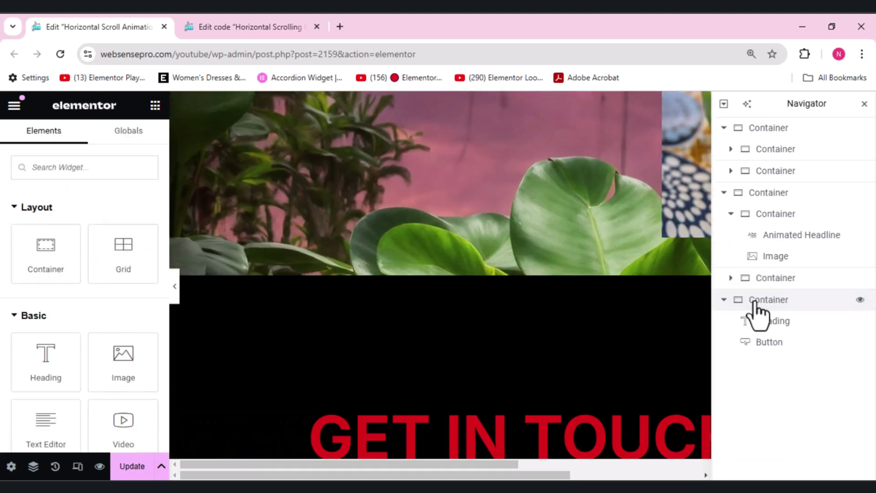
Insert a new single-column Flexbox container directly above the "100% Organic From Green" section
left_click(724, 193)
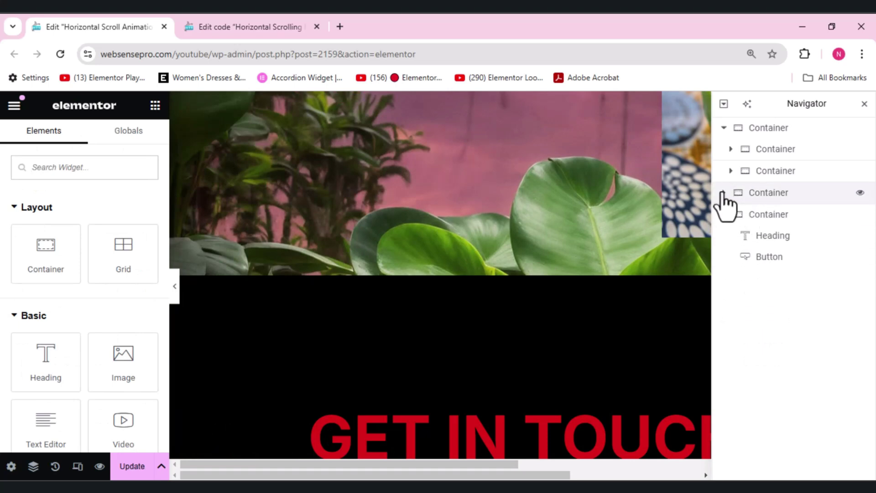
left_click(723, 193)
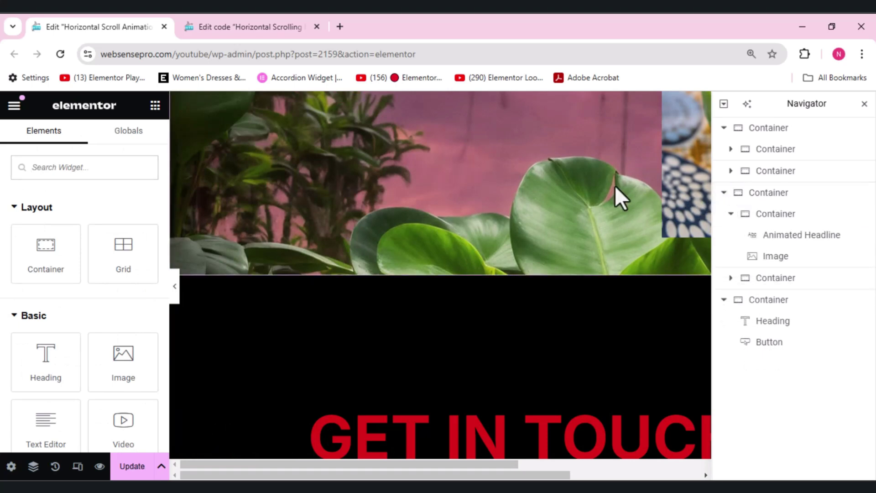
scroll(615, 185, "up", 10)
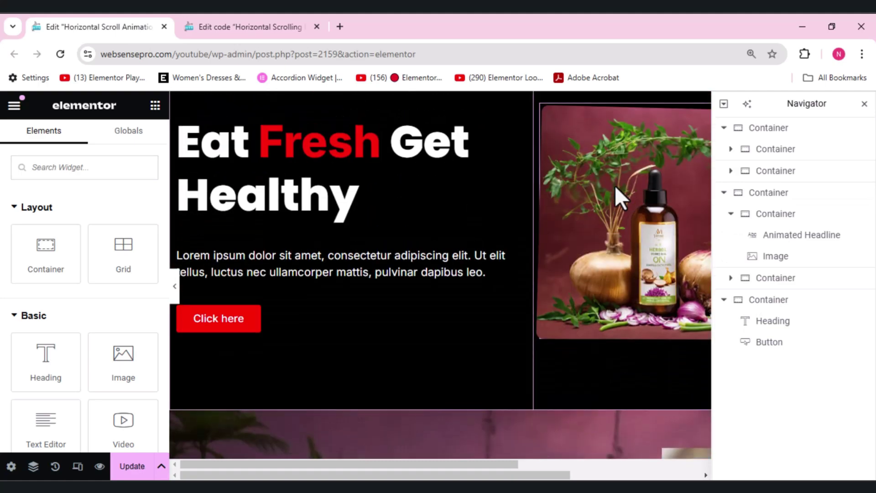
scroll(615, 185, "up", 1)
scroll(615, 186, "down", 2)
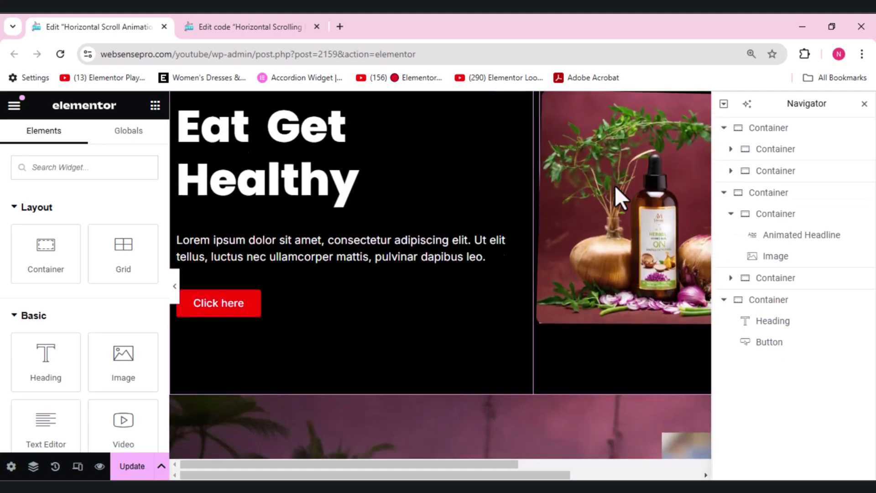
scroll(614, 186, "down", 4)
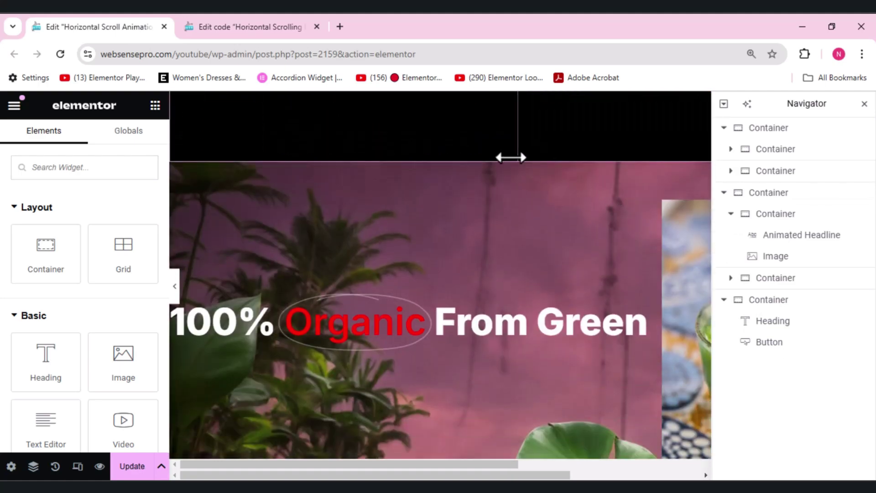
mouse_move(512, 176)
left_click(507, 154)
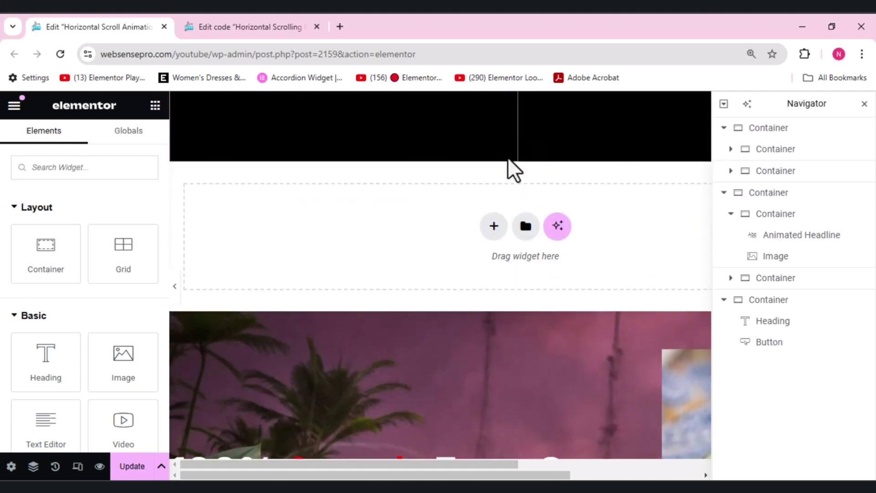
left_click(491, 227)
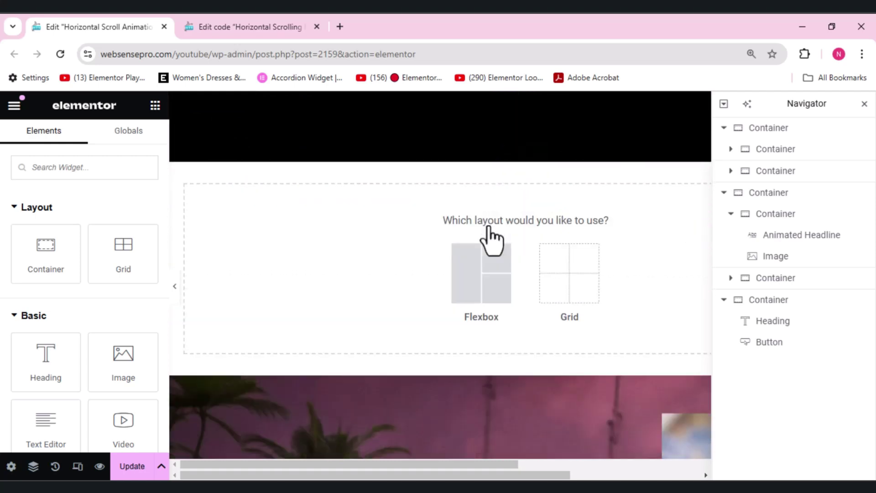
left_click(477, 293)
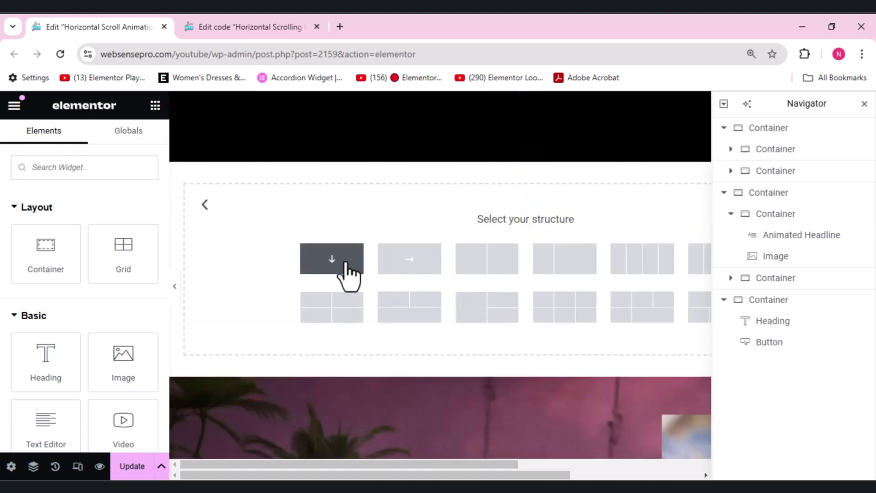
left_click(332, 259)
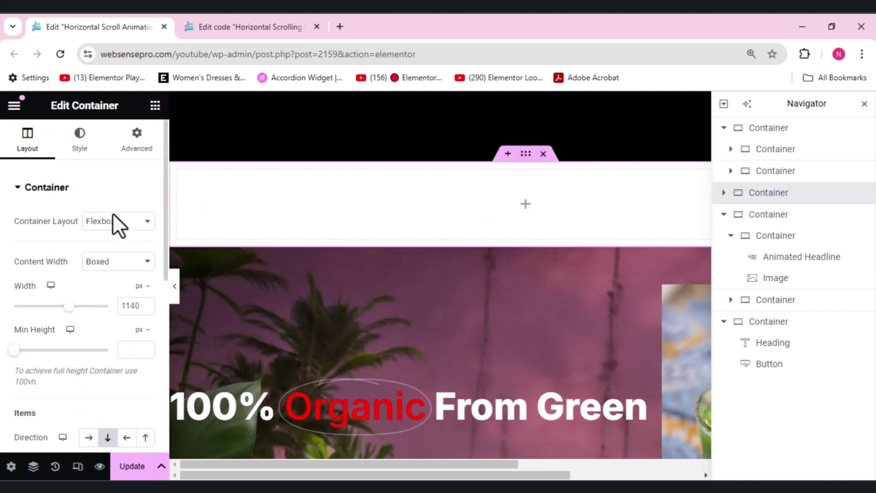
Set the new container's content width to Full Width and its minimum height to 100 vh
left_click(108, 266)
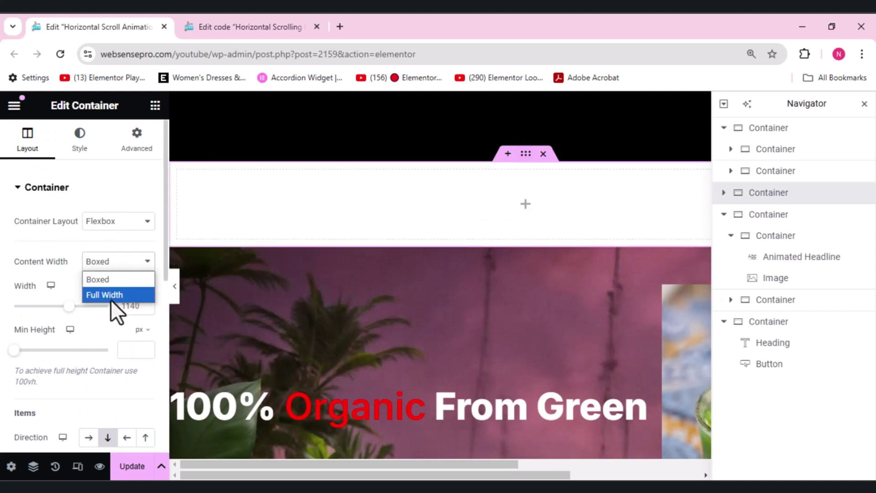
left_click(110, 299)
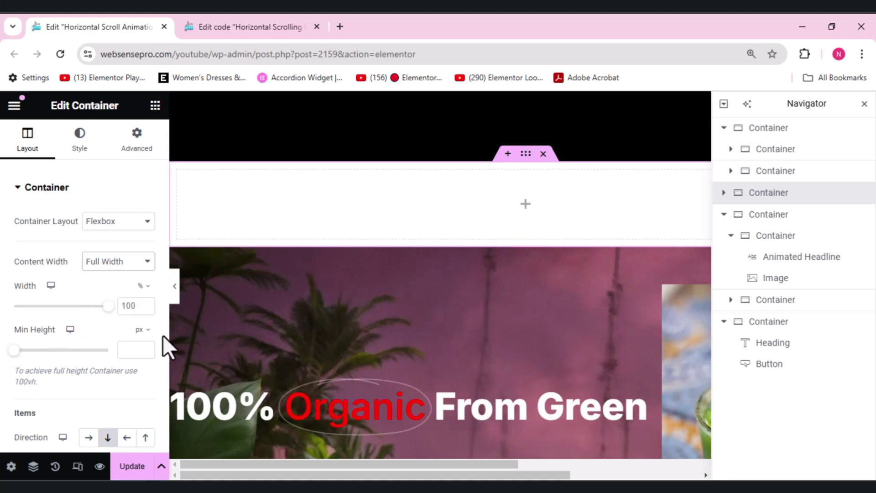
left_click(140, 332)
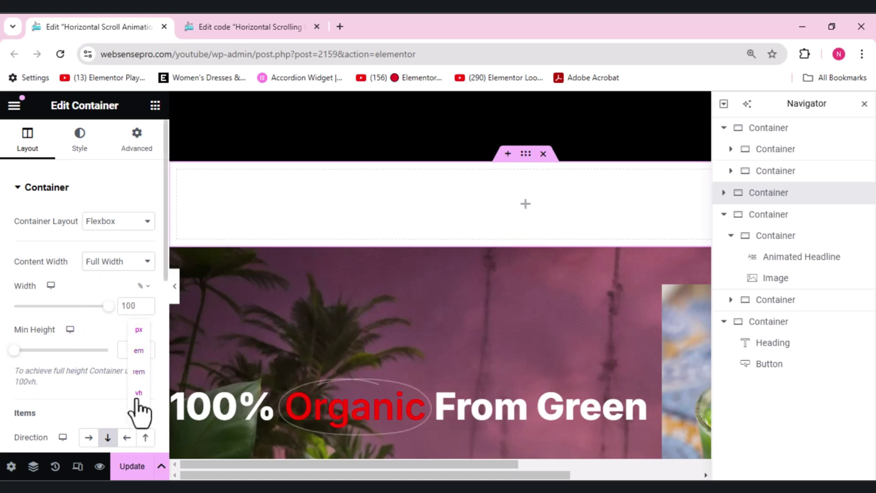
left_click(138, 396)
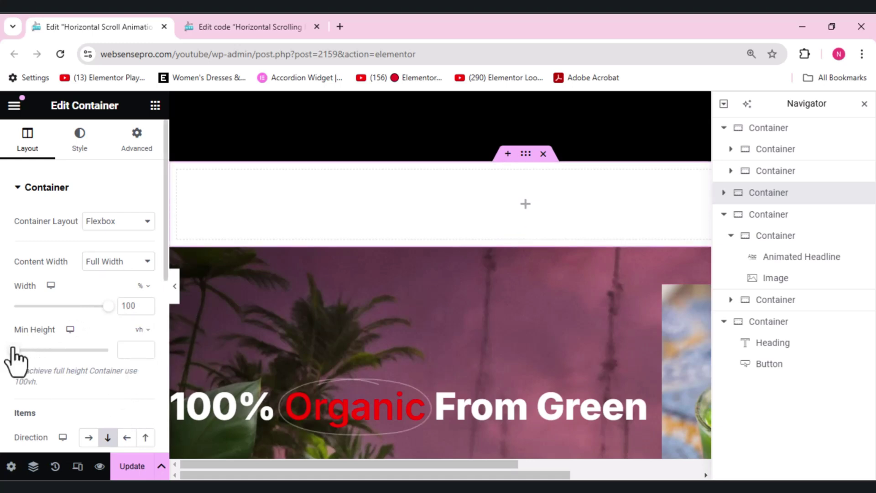
left_click_drag(15, 350, 164, 362)
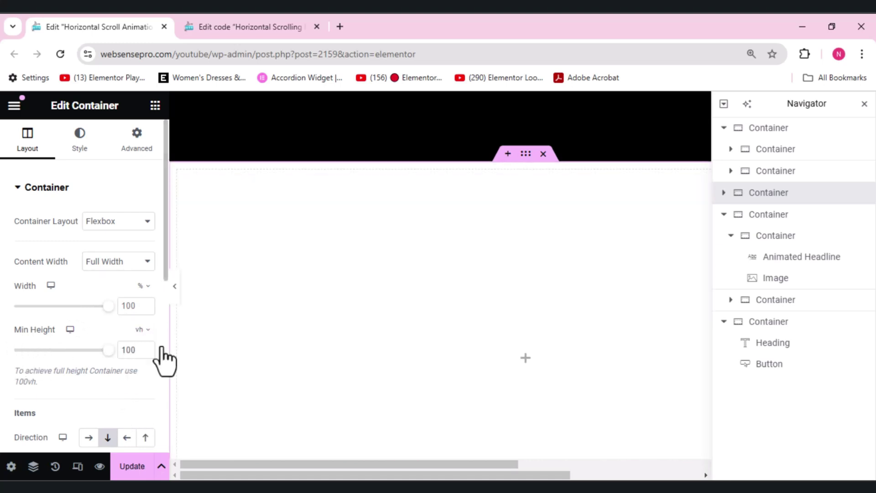
left_click(137, 146)
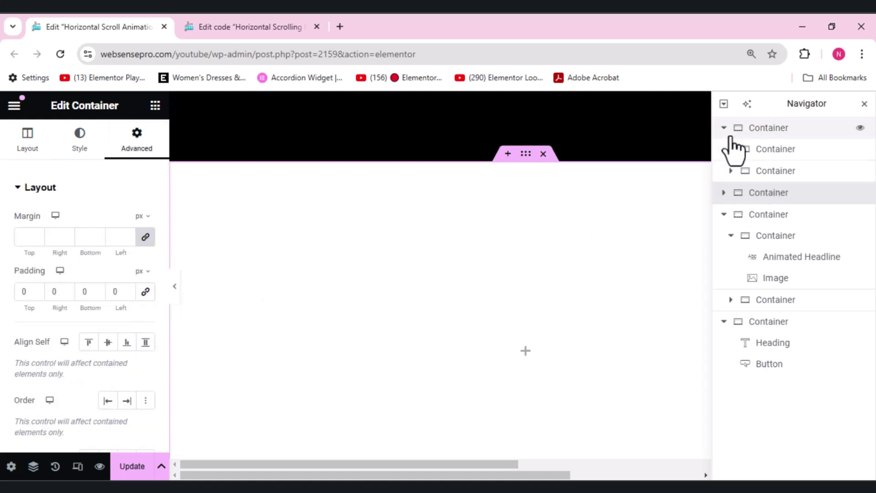
Copy the "100% Organic From Green" container into the new empty container and delete the original
left_click(762, 215)
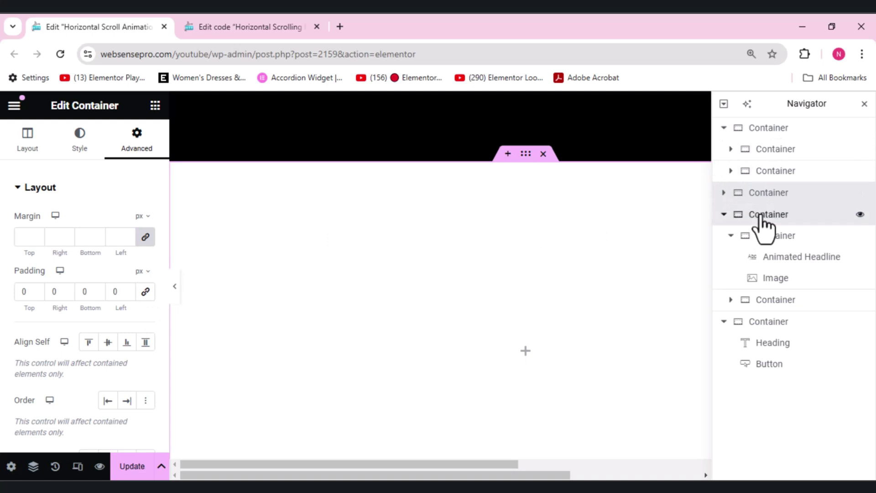
left_click(725, 215)
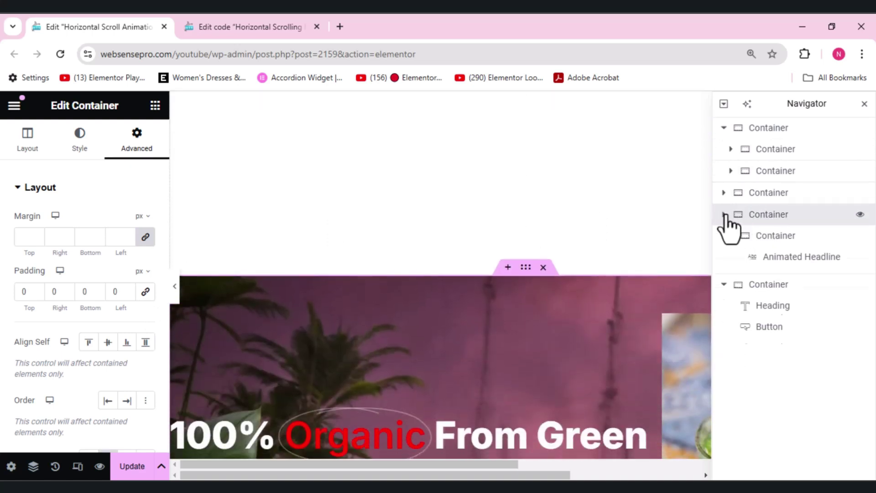
left_click(725, 215)
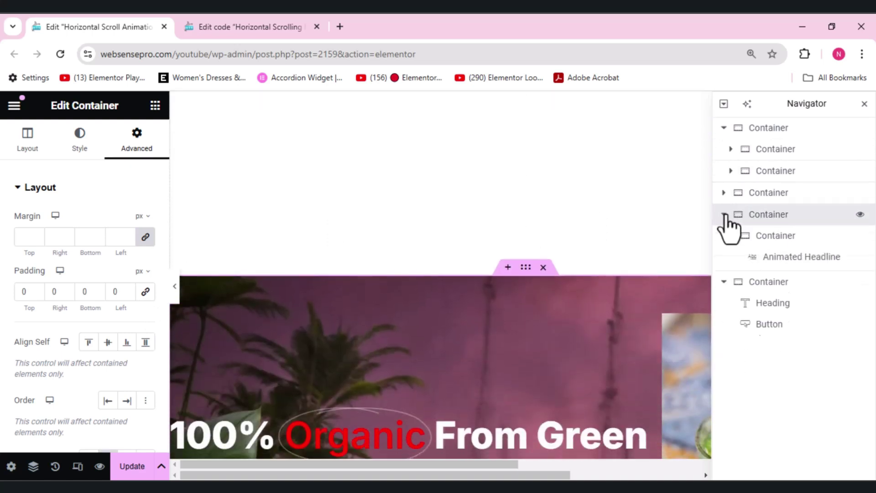
right_click(759, 225)
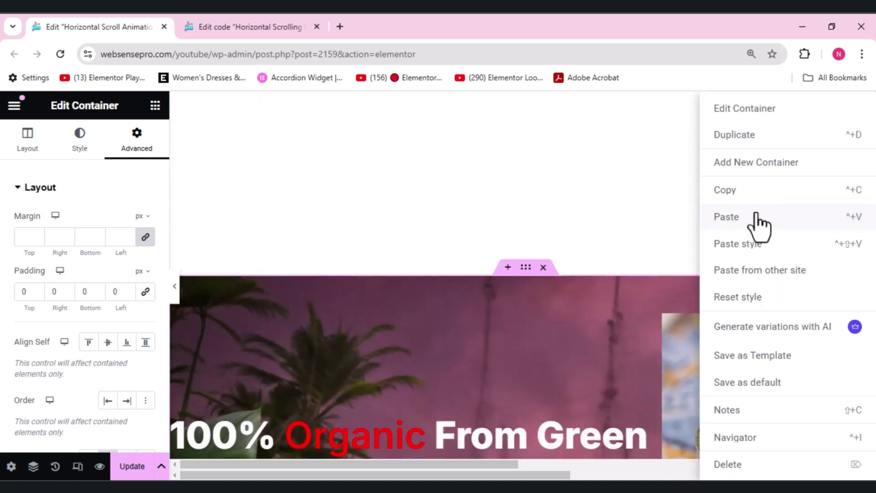
left_click(731, 194)
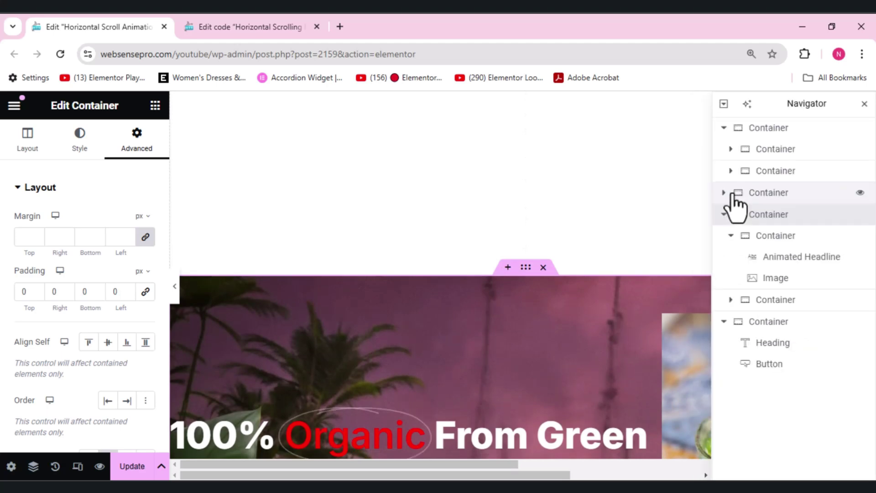
left_click(766, 199)
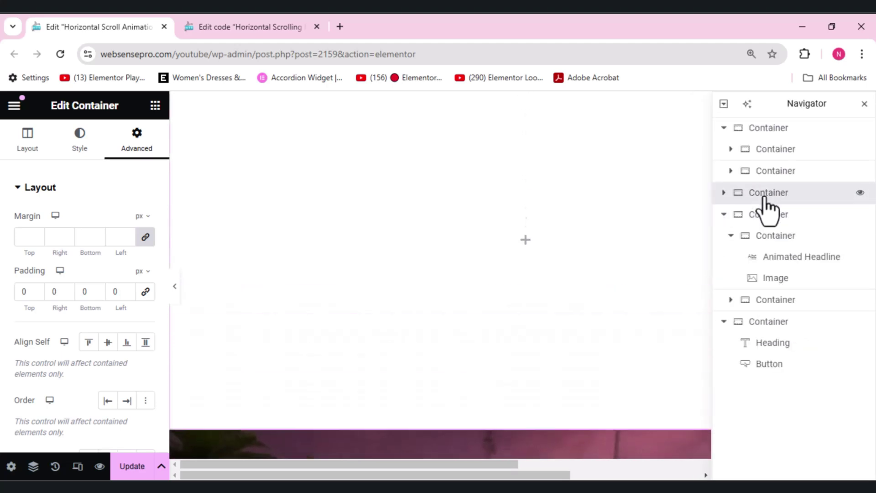
right_click(765, 198)
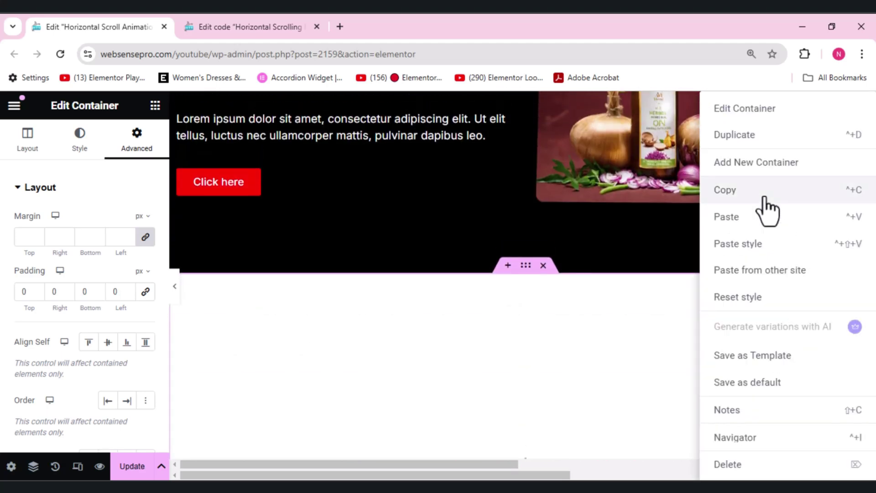
left_click(735, 219)
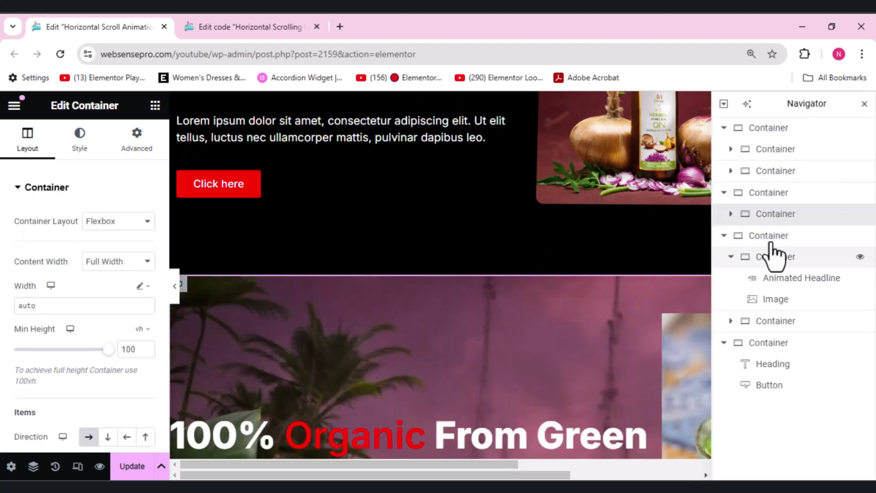
left_click(770, 236)
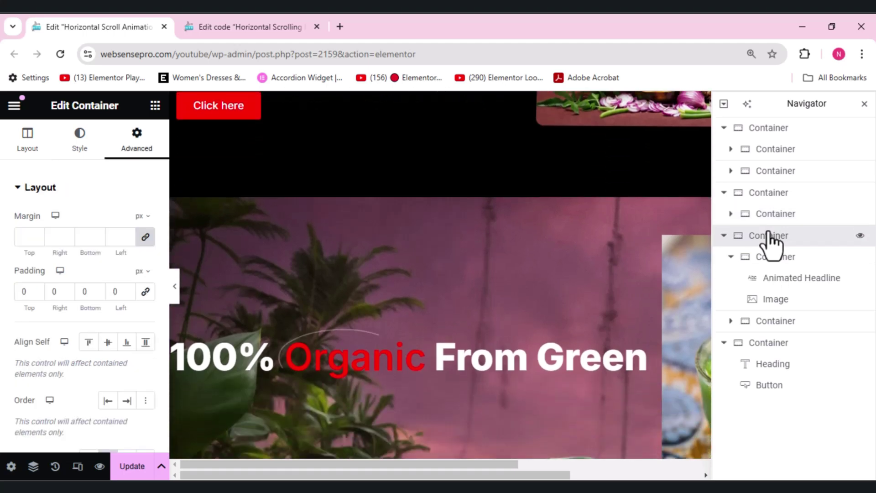
key("Delete")
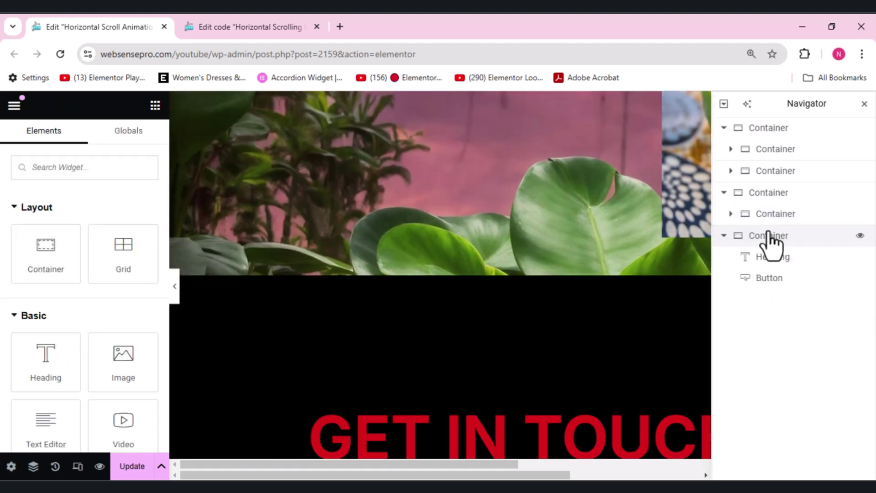
Expand the nested containers of the parent holding the "100% Organic From Green" section down to their widgets in the page structure
left_click(724, 193)
left_click(724, 193)
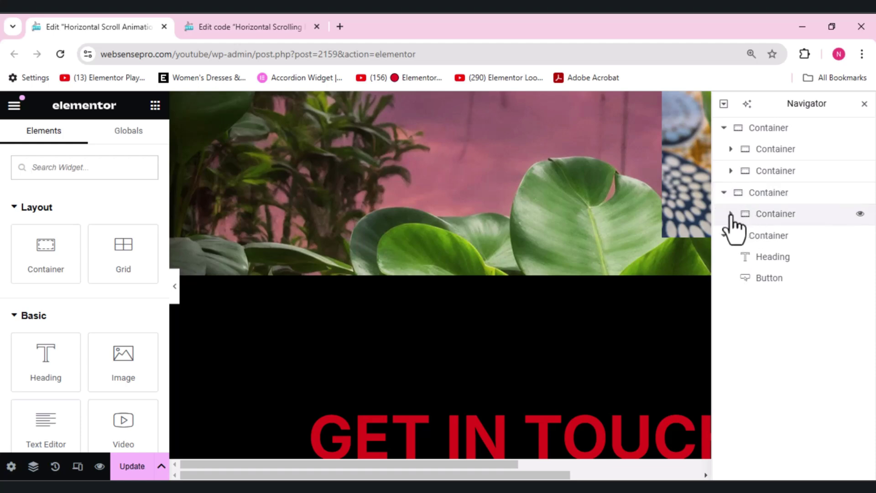
left_click(730, 214)
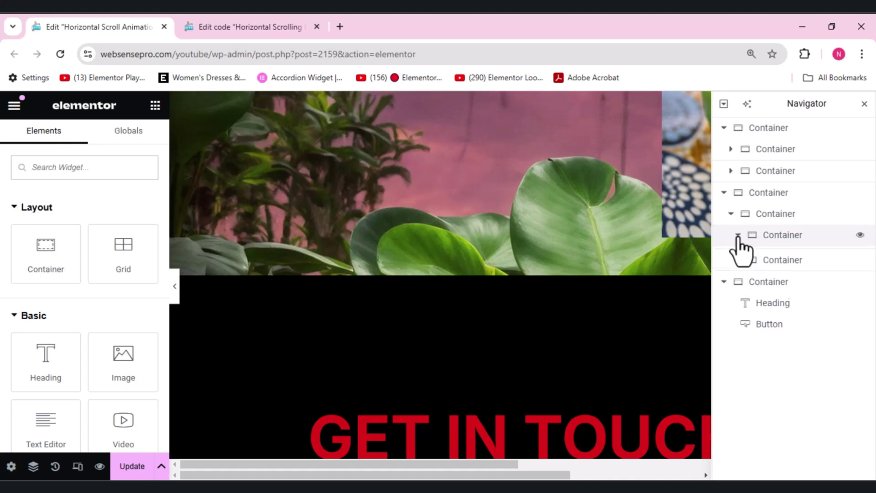
left_click(738, 235)
left_click(738, 299)
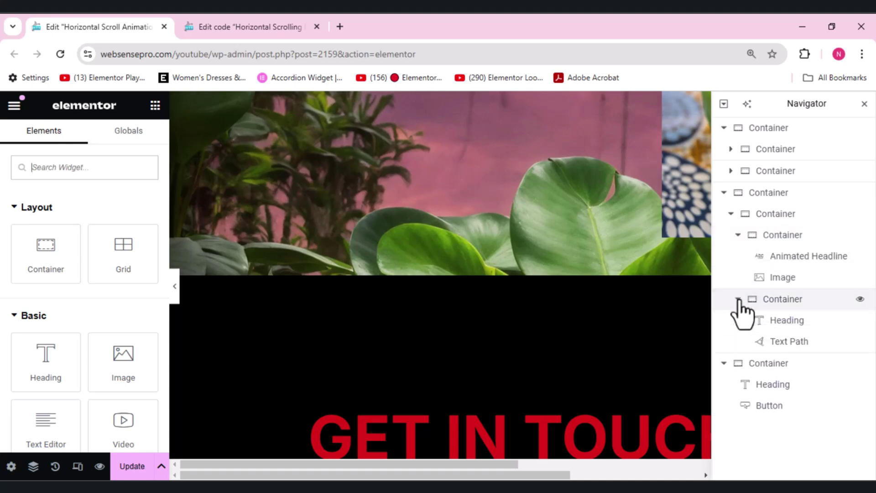
Give the outer parent container the CSS class mdw-horizontal-scroll and update the page
left_click(769, 194)
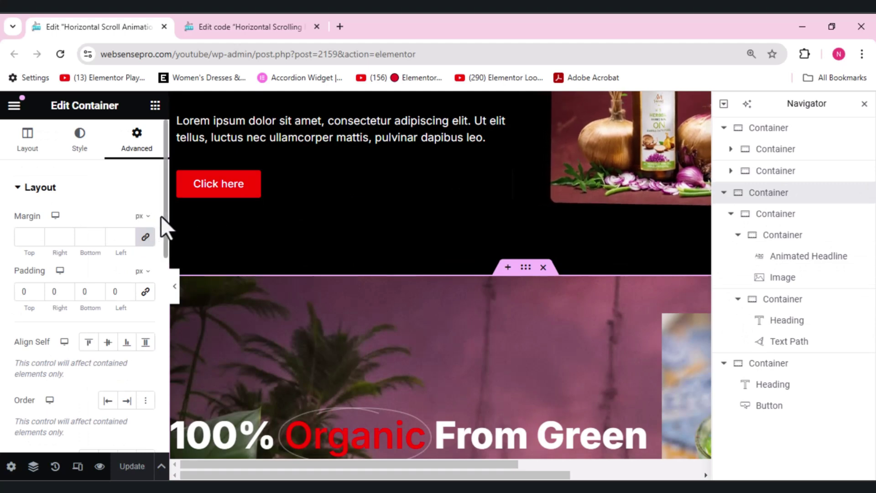
left_click_drag(165, 220, 162, 358)
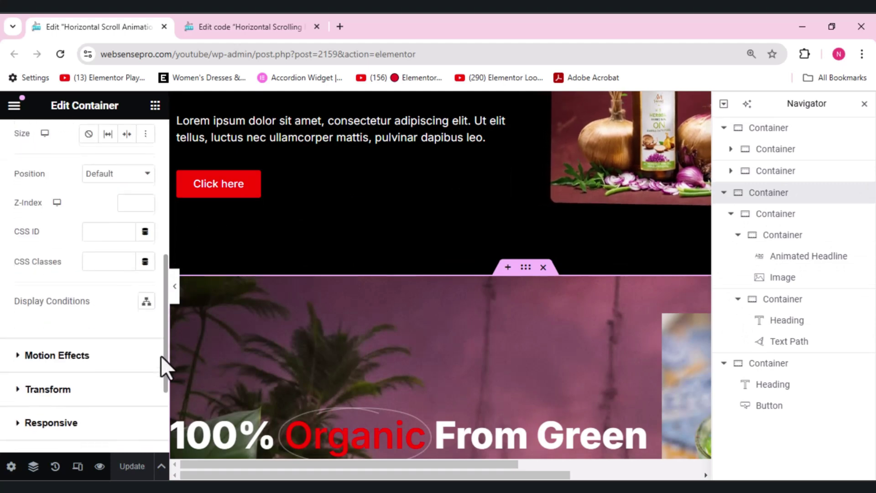
left_click(110, 263)
type("m")
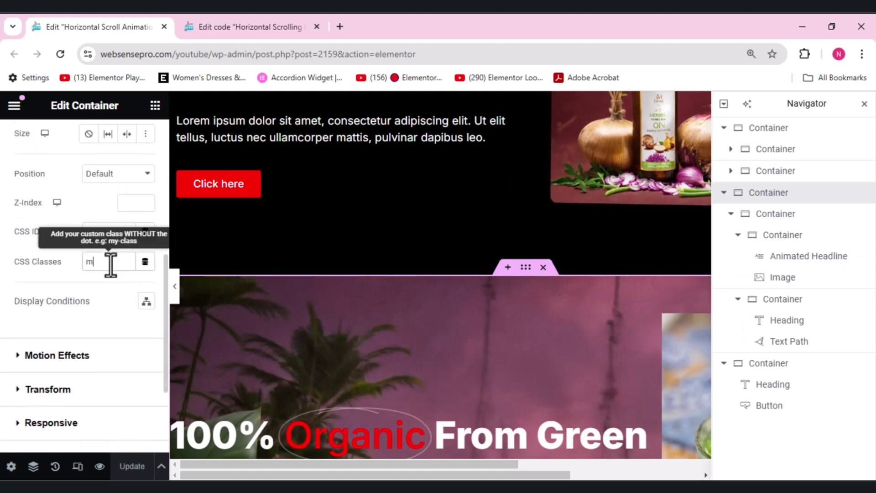
type("dw")
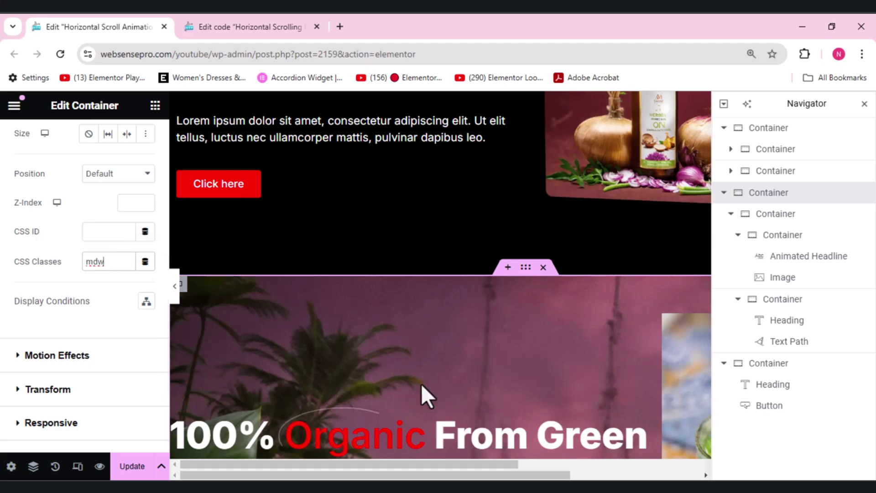
type("-horizontal")
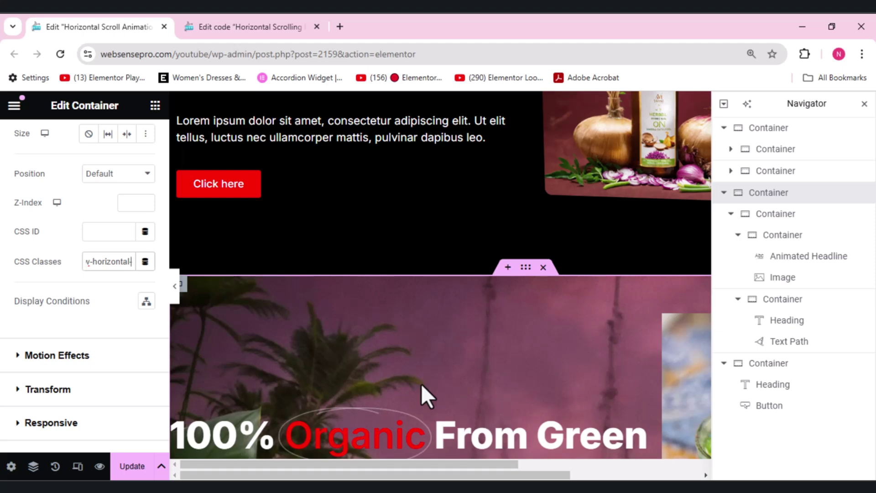
type("-scroll")
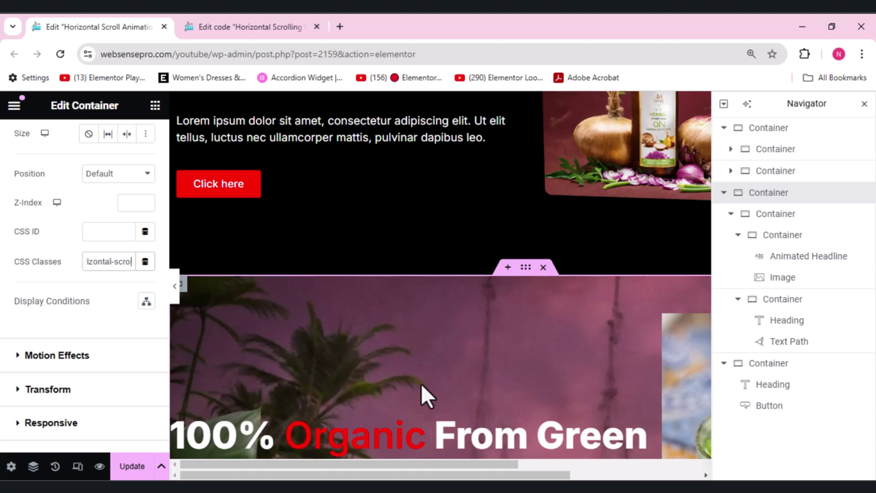
left_click(131, 466)
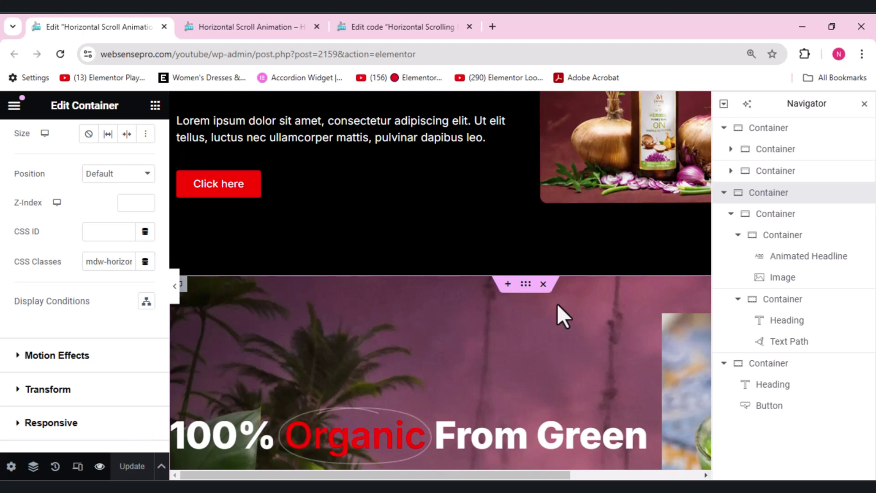
Paste the custom CSS "selector{ --flex-grow: 0px !important; }" into the container nested directly inside that parent and update the page
left_click(776, 213)
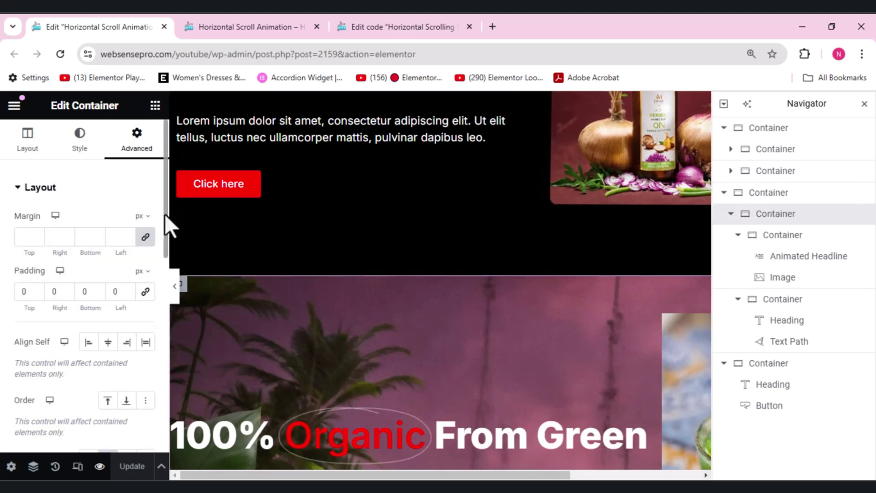
left_click_drag(165, 213, 160, 363)
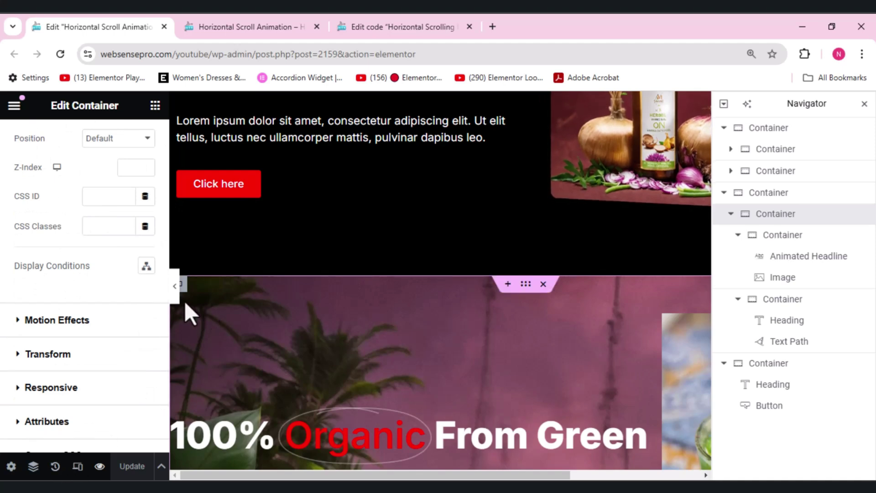
left_click_drag(164, 333, 163, 373)
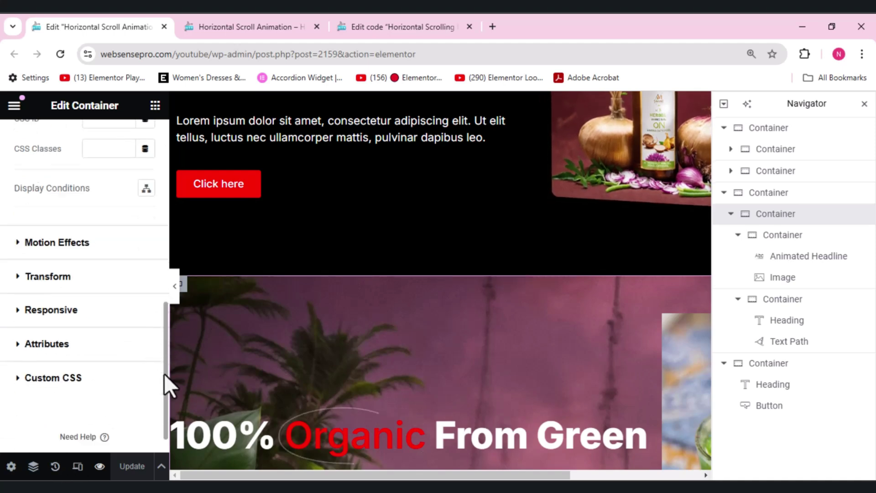
left_click(74, 349)
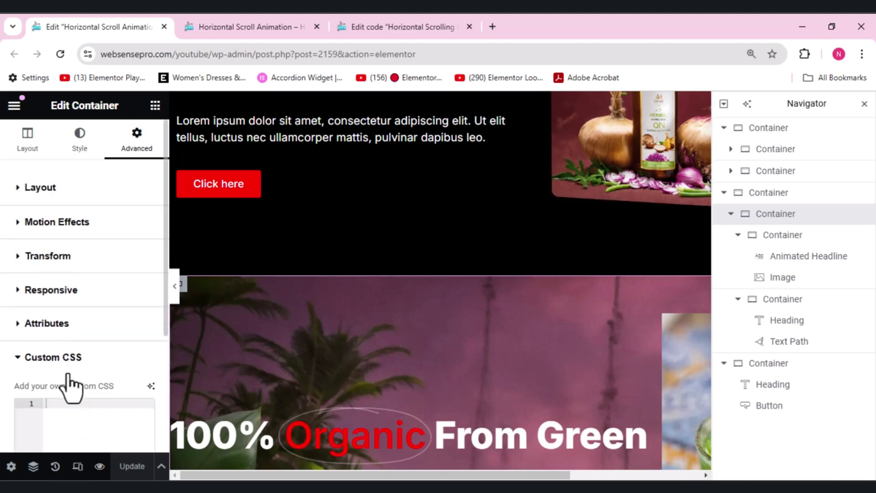
right_click(50, 406)
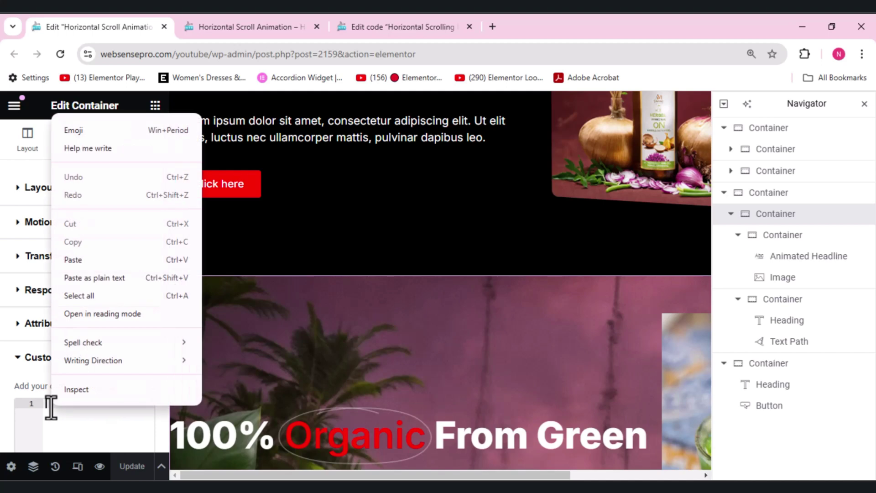
left_click(72, 262)
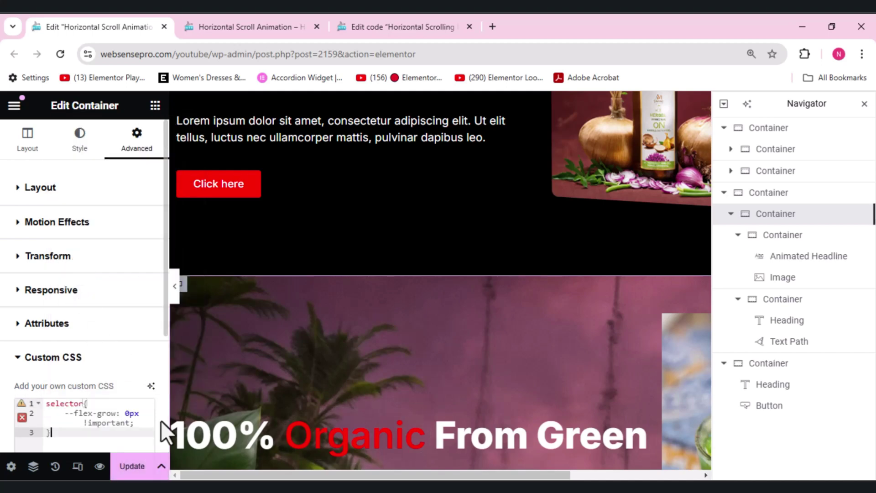
left_click(133, 467)
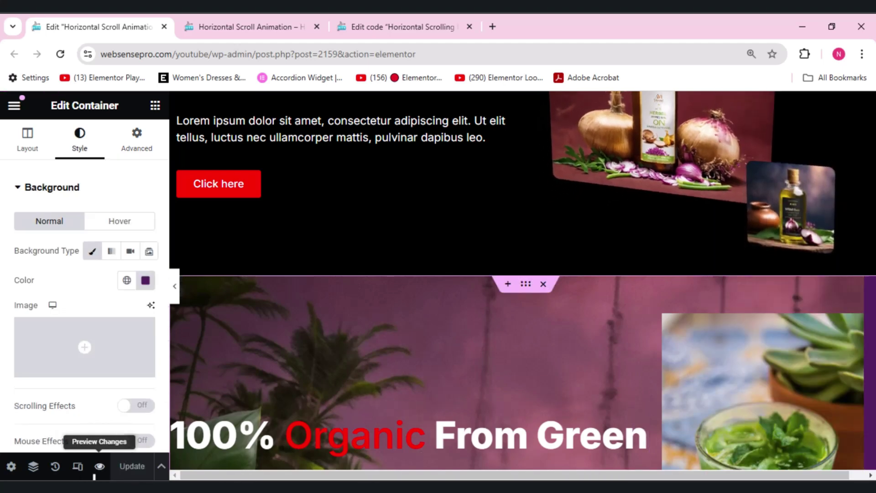
Preview the page and check the horizontal scroll animation between the hero section and the "GET IN TOUCH" section in both directions
left_click(100, 467)
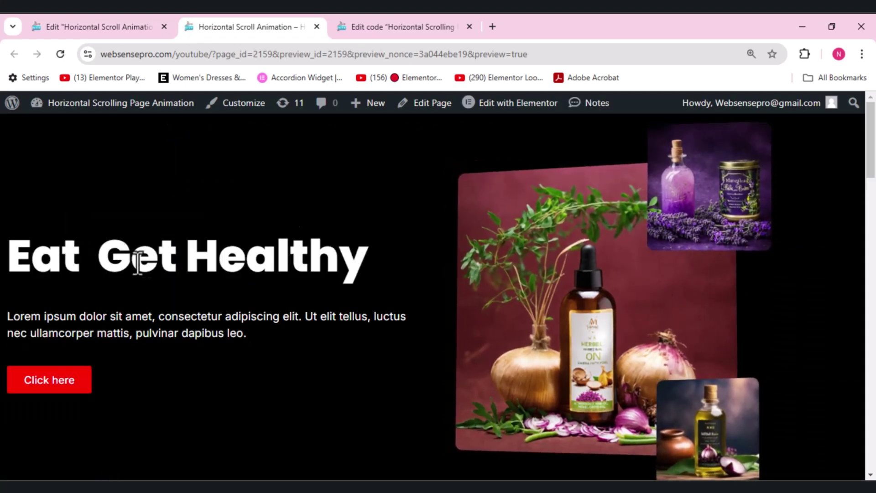
scroll(163, 273, "down", 5)
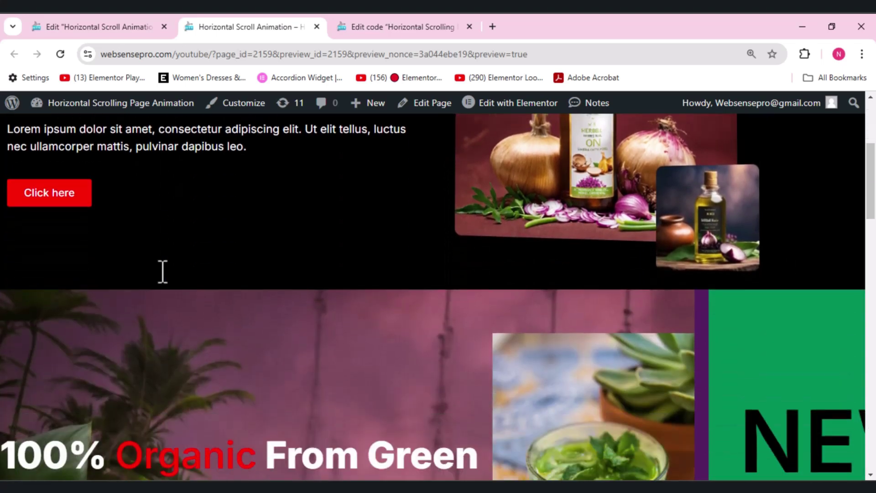
scroll(162, 273, "down", 5)
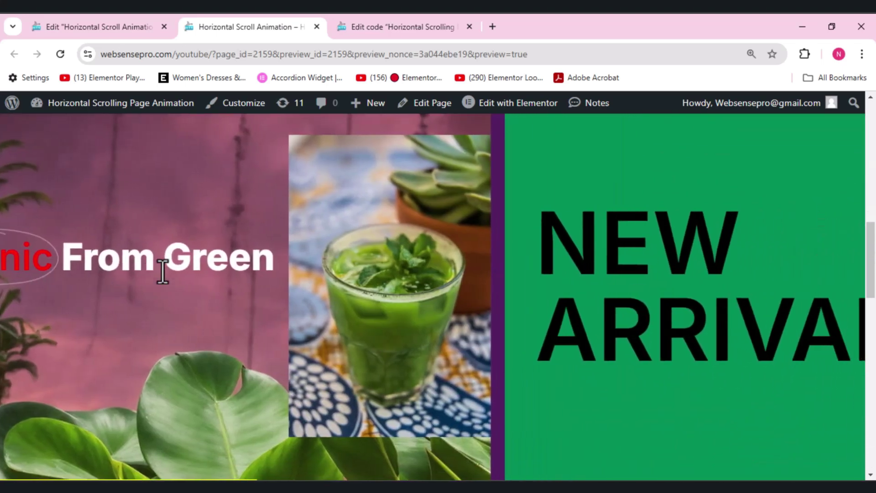
scroll(162, 272, "down", 6)
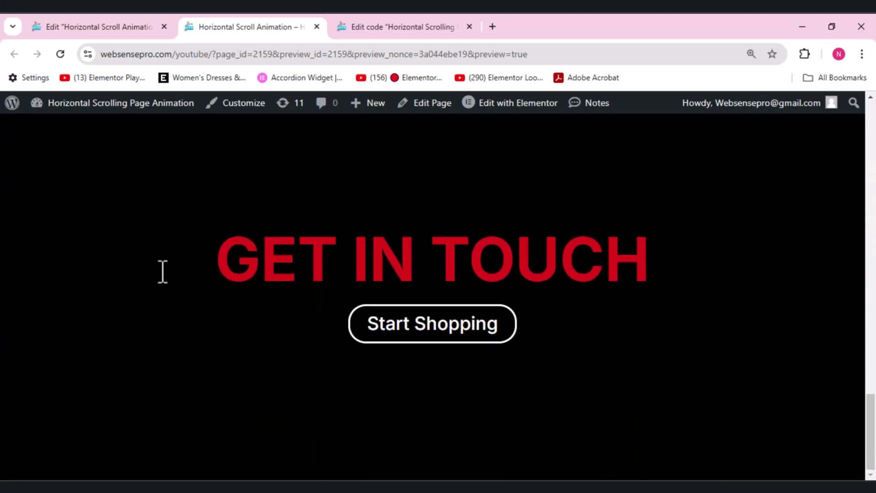
scroll(162, 273, "up", 6)
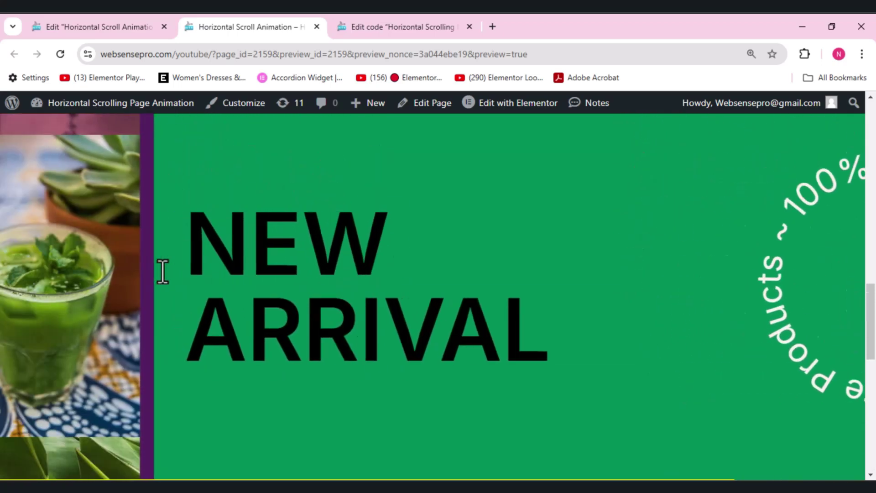
scroll(163, 272, "up", 5)
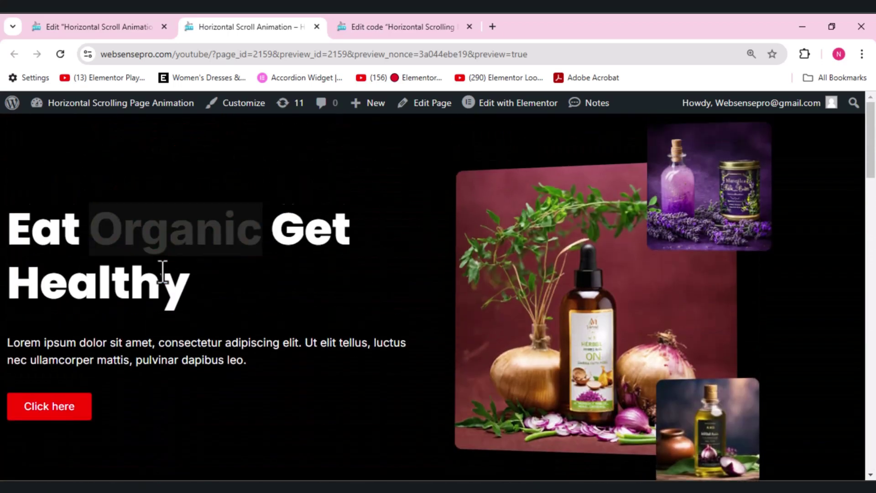
scroll(163, 272, "down", 1)
scroll(162, 273, "down", 7)
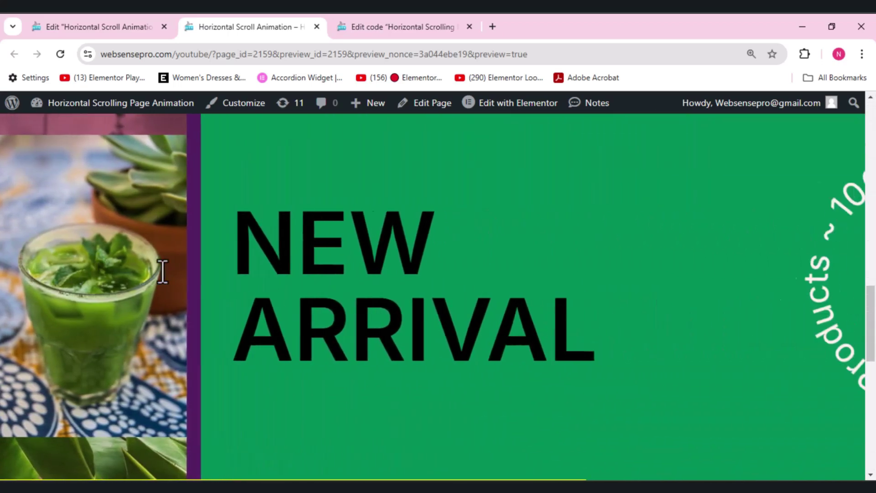
scroll(163, 272, "down", 3)
scroll(162, 272, "up", 5)
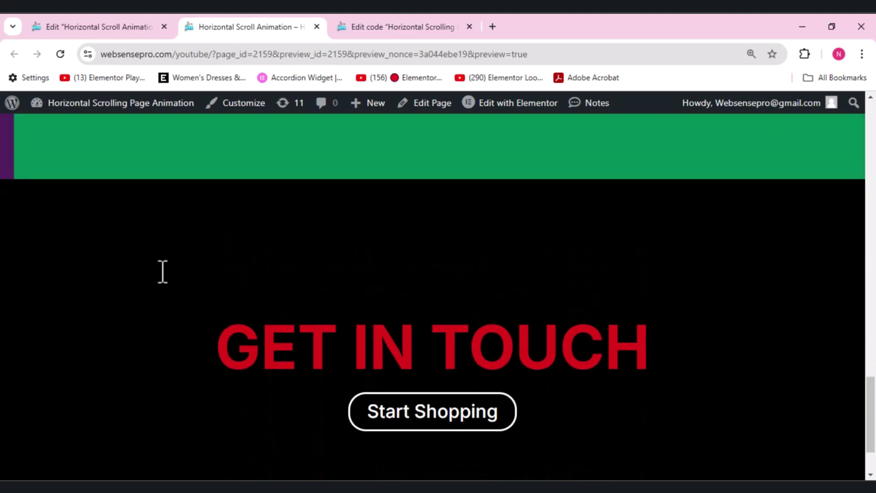
scroll(163, 272, "up", 6)
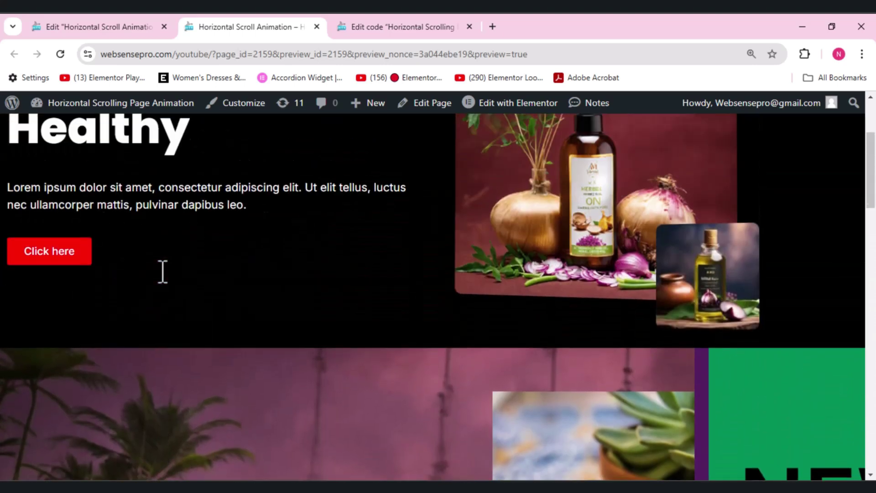
scroll(162, 272, "down", 7)
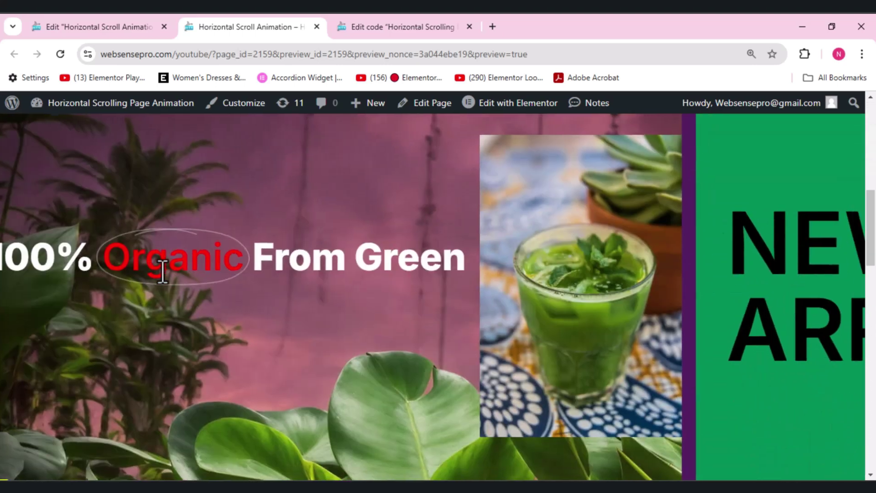
scroll(163, 272, "down", 5)
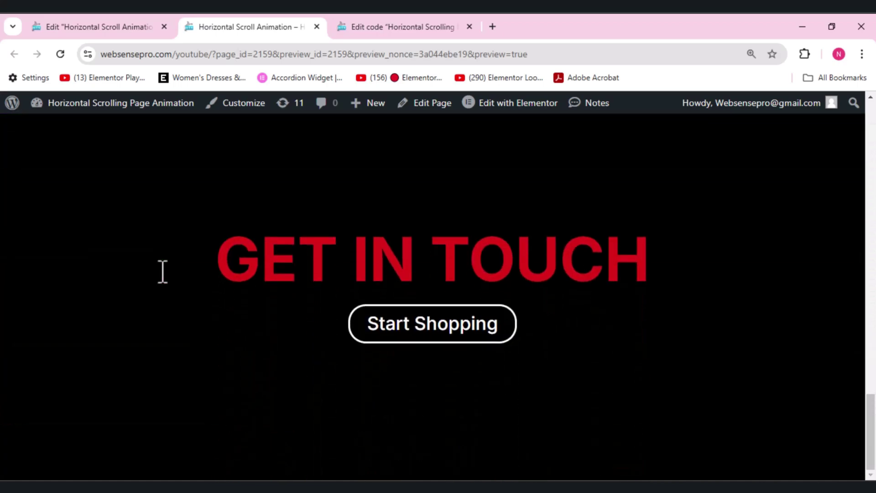
scroll(162, 273, "up", 6)
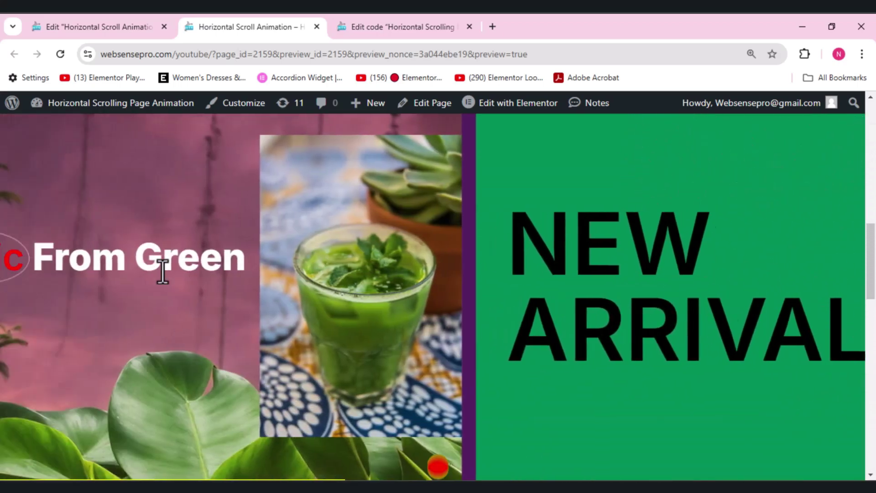
scroll(162, 272, "up", 3)
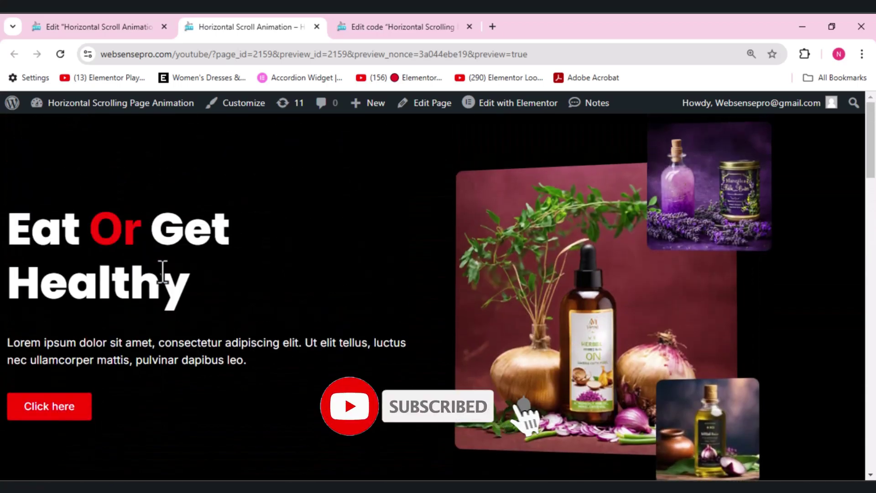
scroll(604, 324, "down", 3)
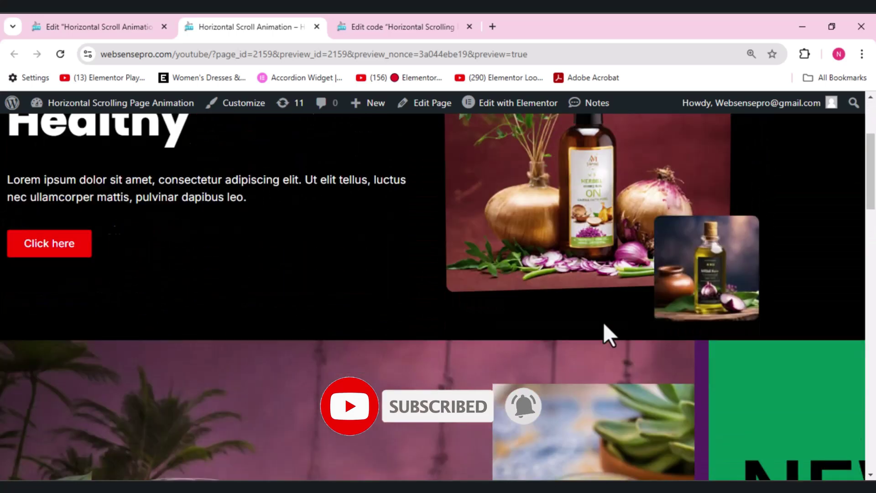
scroll(604, 322, "down", 10)
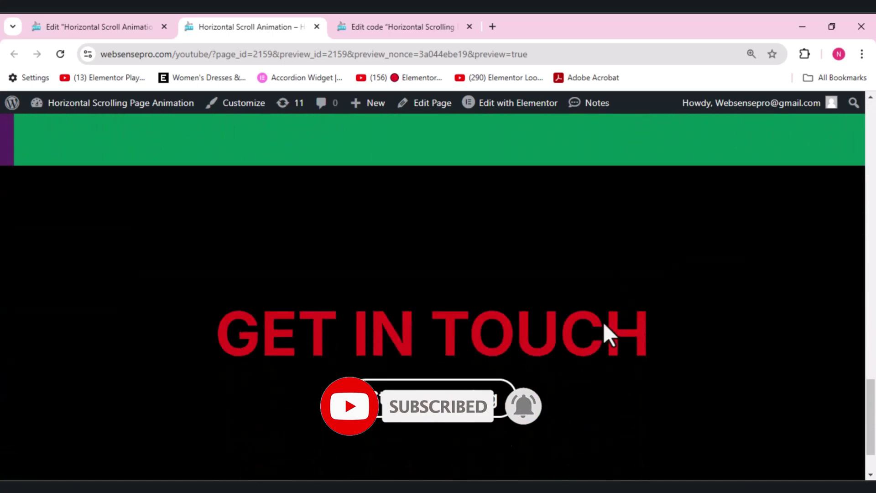
scroll(603, 322, "up", 5)
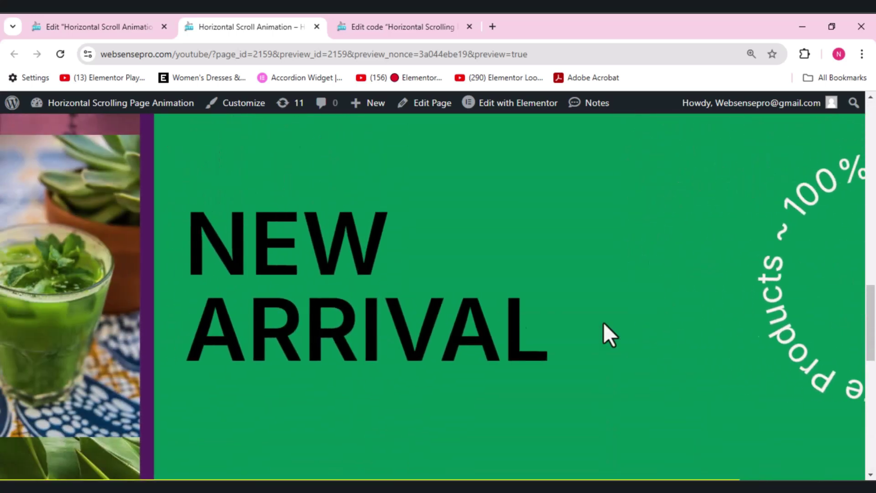